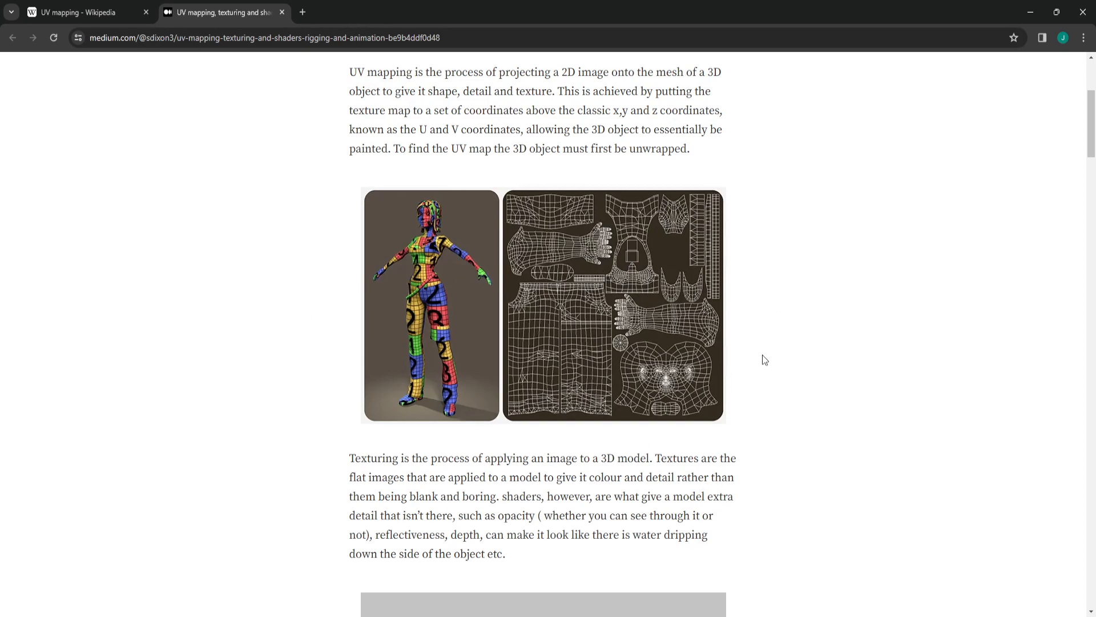
Read through the article on UV mapping, texturing and shaders, including its example images.
{"action": "scroll", "coordinate": [736, 308], "scroll_direction": "down", "scroll_amount": 4}
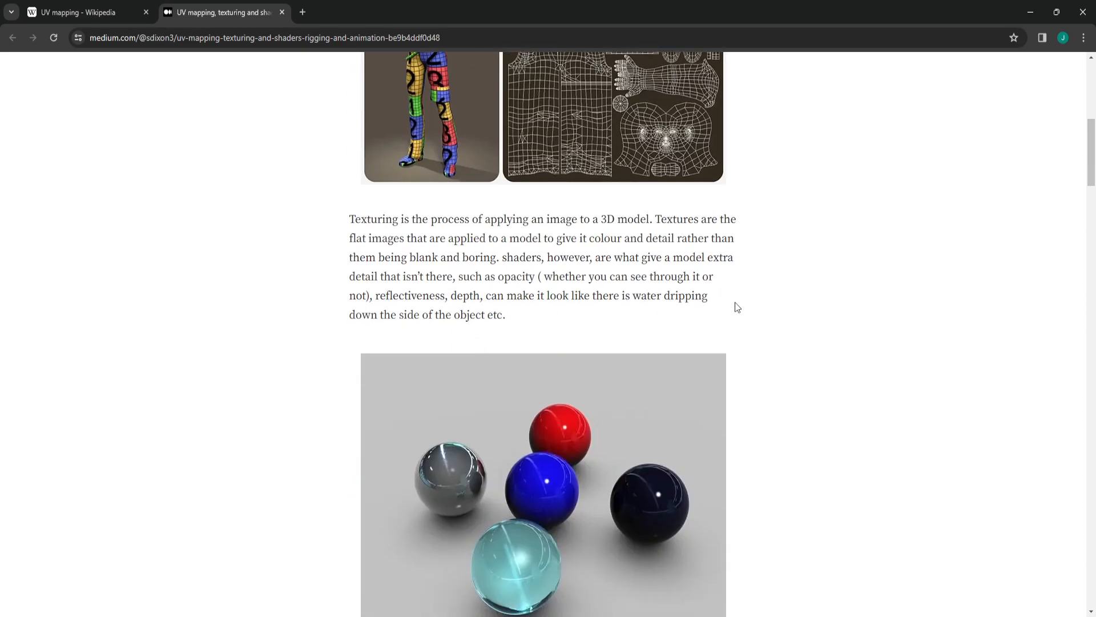
{"action": "scroll", "coordinate": [737, 307], "scroll_direction": "down", "scroll_amount": 20}
{"action": "scroll", "coordinate": [729, 312], "scroll_direction": "up", "scroll_amount": 20}
{"action": "scroll", "coordinate": [728, 342], "scroll_direction": "down", "scroll_amount": 5}
{"action": "scroll", "coordinate": [689, 369], "scroll_direction": "up", "scroll_amount": 13}
{"action": "scroll", "coordinate": [580, 303], "scroll_direction": "down", "scroll_amount": 4}
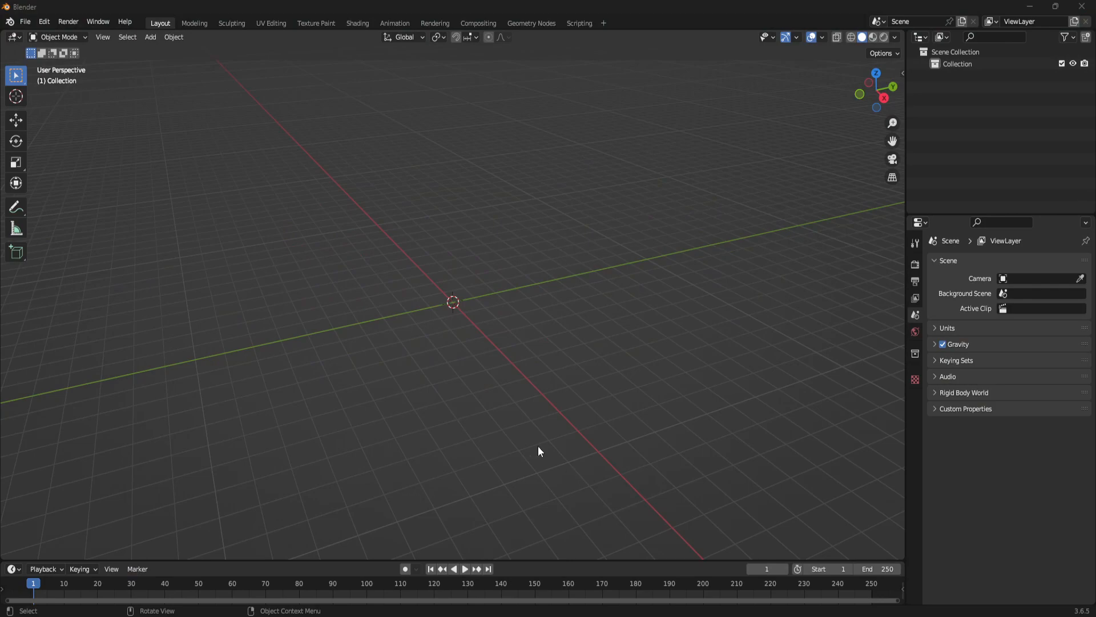
Switch to Blender and add a cylinder mesh at the centre of the empty scene.
{"action": "left_click", "coordinate": [152, 38]}
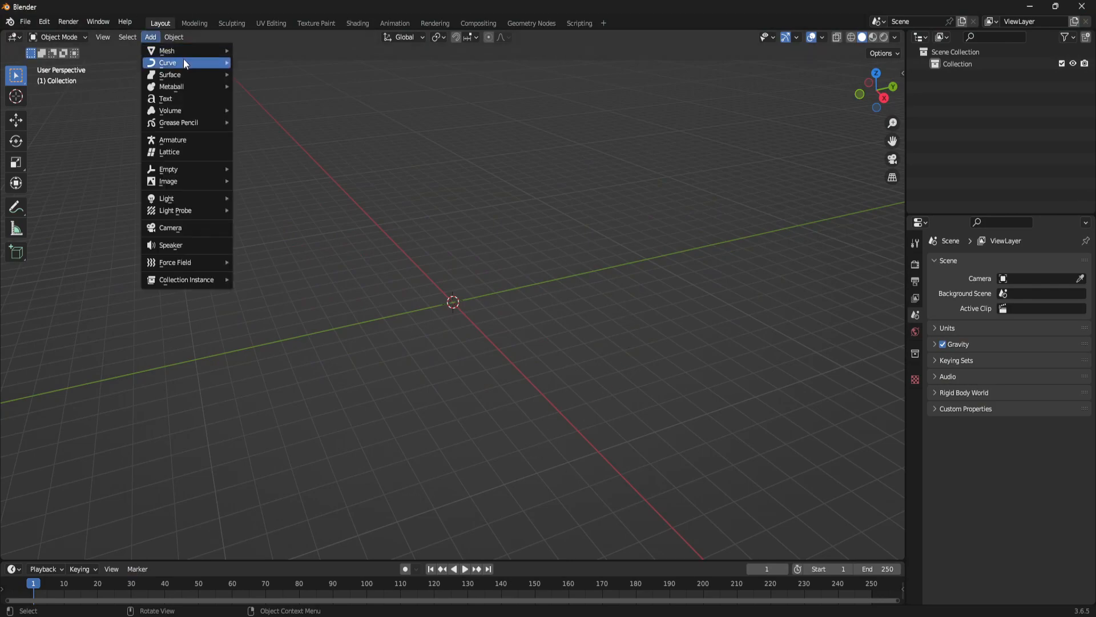
{"action": "mouse_move", "coordinate": [228, 50]}
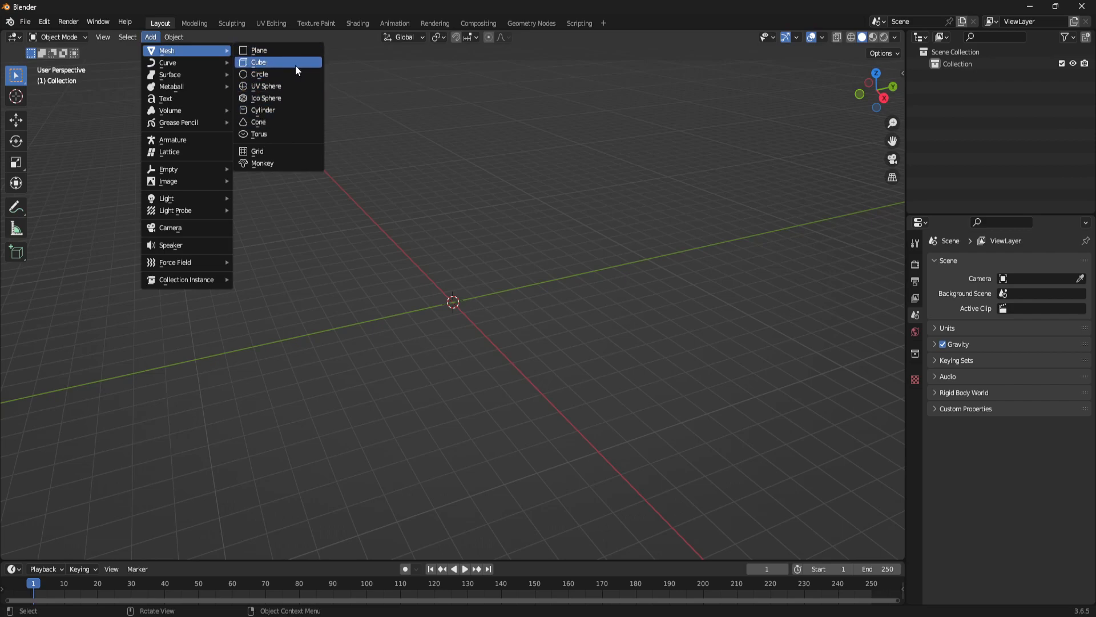
{"action": "left_click", "coordinate": [285, 111]}
{"action": "scroll", "coordinate": [571, 426], "scroll_direction": "up", "scroll_amount": 5}
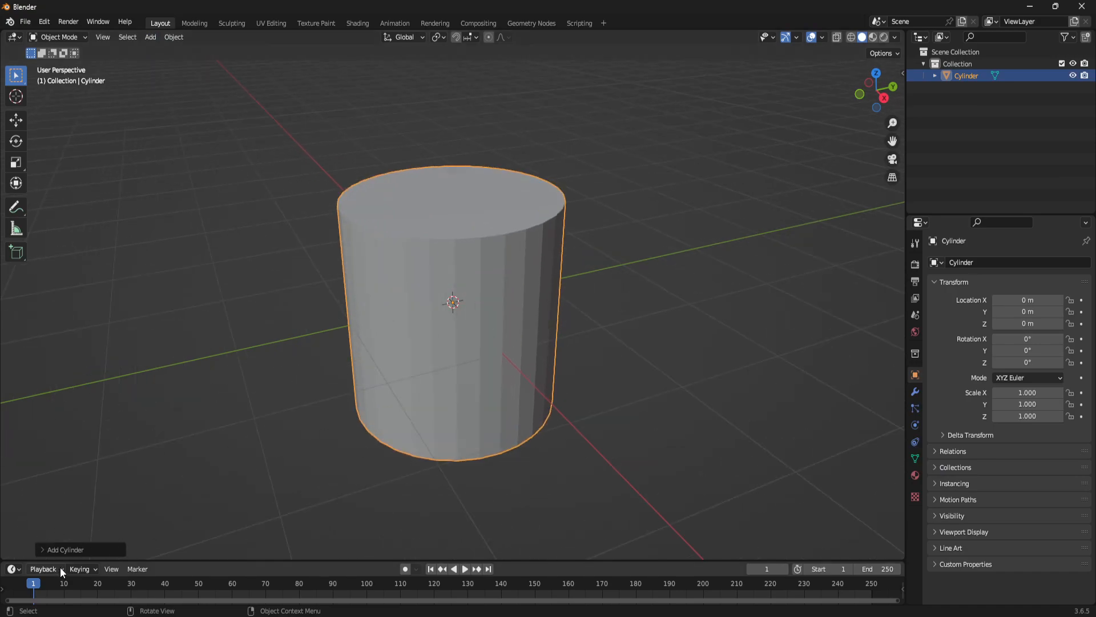
Set the new cylinder's vertex count to 16 and deselect the object.
{"action": "left_click", "coordinate": [73, 548]}
{"action": "left_click", "coordinate": [150, 405]}
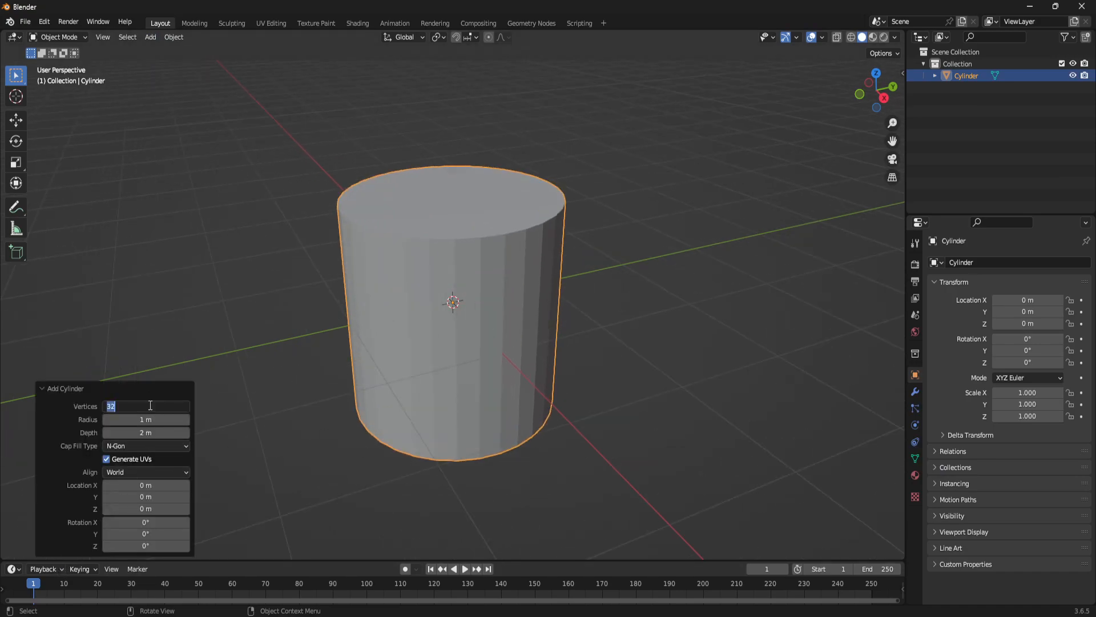
{"action": "type", "text": "16"}
{"action": "key", "text": "Return"}
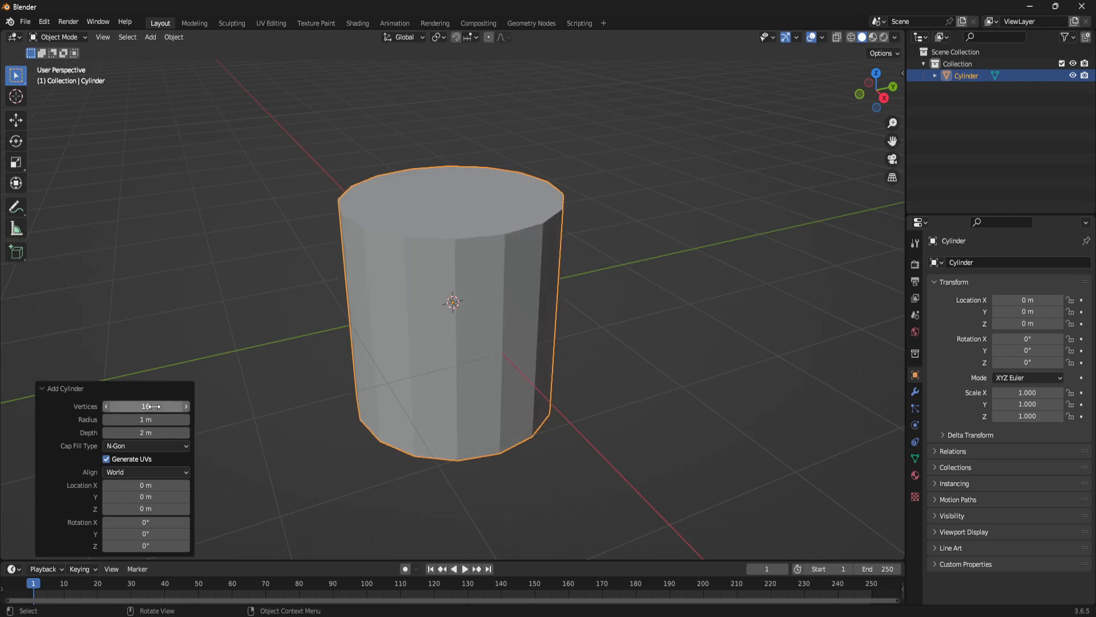
{"action": "left_click", "coordinate": [726, 359]}
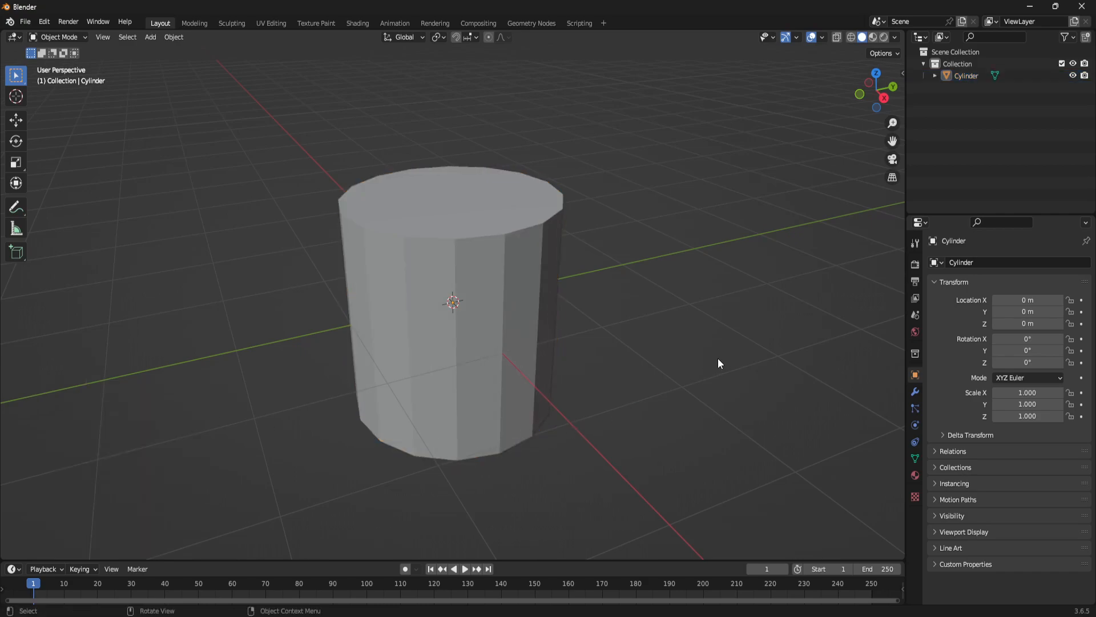
Select the cylinder and switch it from Object Mode to Edit Mode.
{"action": "scroll", "coordinate": [723, 350], "scroll_direction": "down", "scroll_amount": 4}
{"action": "middle_click_drag", "start_coordinate": [723, 350], "coordinate": [456, 288]}
{"action": "left_click", "coordinate": [457, 288]}
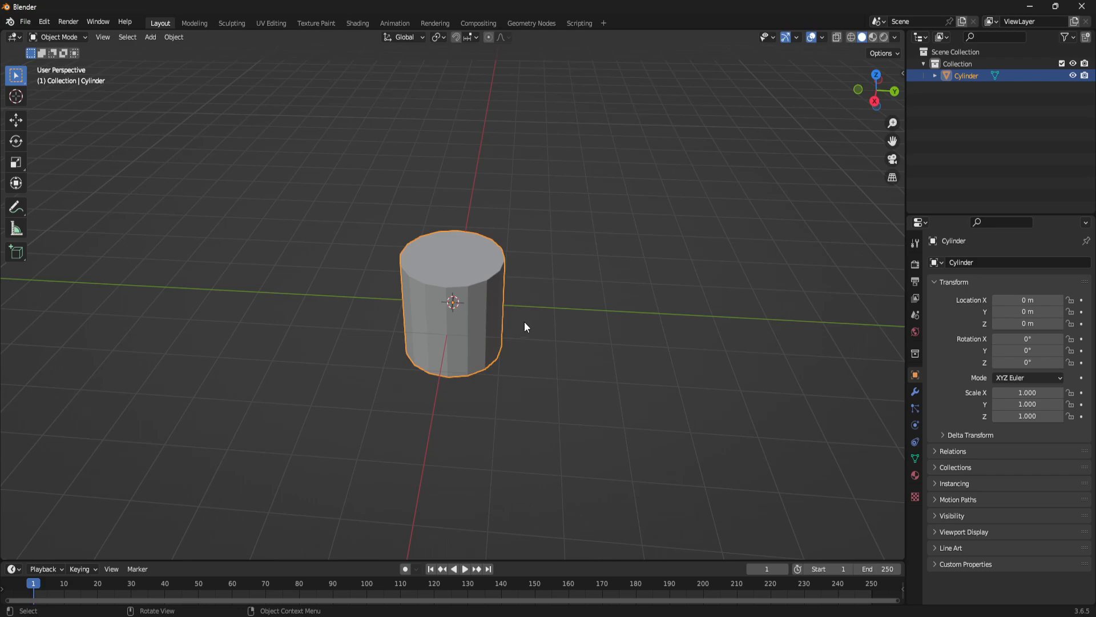
{"action": "mouse_move", "coordinate": [537, 328]}
{"action": "middle_mouse_down"}
{"action": "mouse_move", "coordinate": [577, 306]}
{"action": "mouse_move", "coordinate": [575, 317]}
{"action": "mouse_move", "coordinate": [529, 321]}
{"action": "mouse_move", "coordinate": [519, 304]}
{"action": "mouse_move", "coordinate": [576, 269]}
{"action": "middle_mouse_up"}
{"action": "key", "text": "Tab"}
{"action": "key", "text": "Tab"}
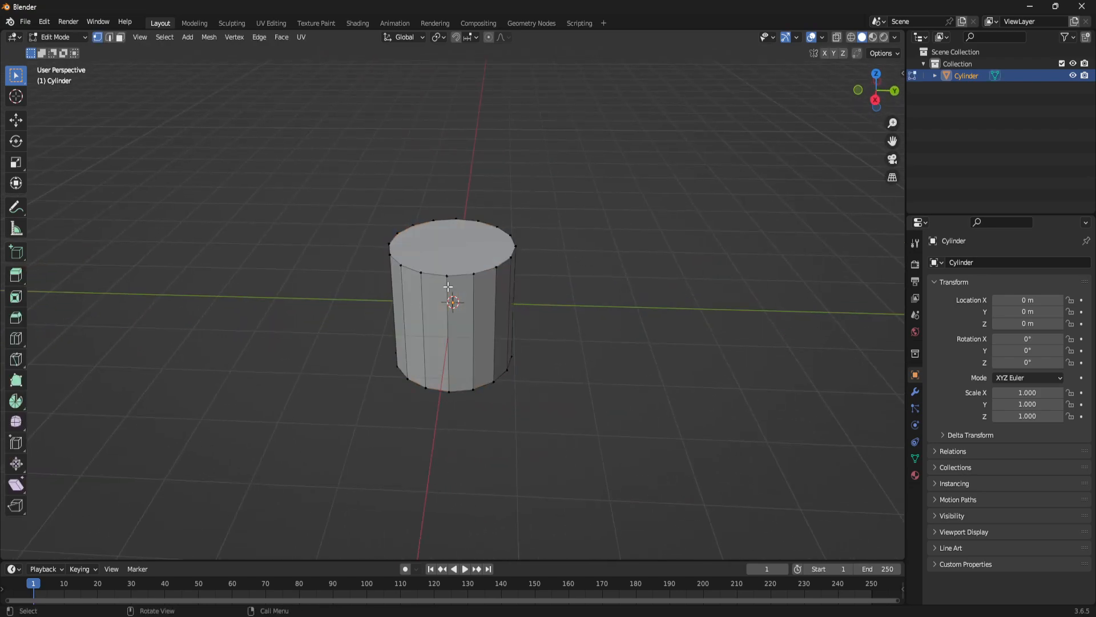
{"action": "key", "text": "Tab"}
{"action": "key", "text": "Tab"}
{"action": "key", "text": "Tab"}
Switch to the UV Editing workspace with the cylinder in Edit Mode.
{"action": "left_click", "coordinate": [276, 23]}
{"action": "left_click_drag", "start_coordinate": [458, 288], "coordinate": [426, 286]}
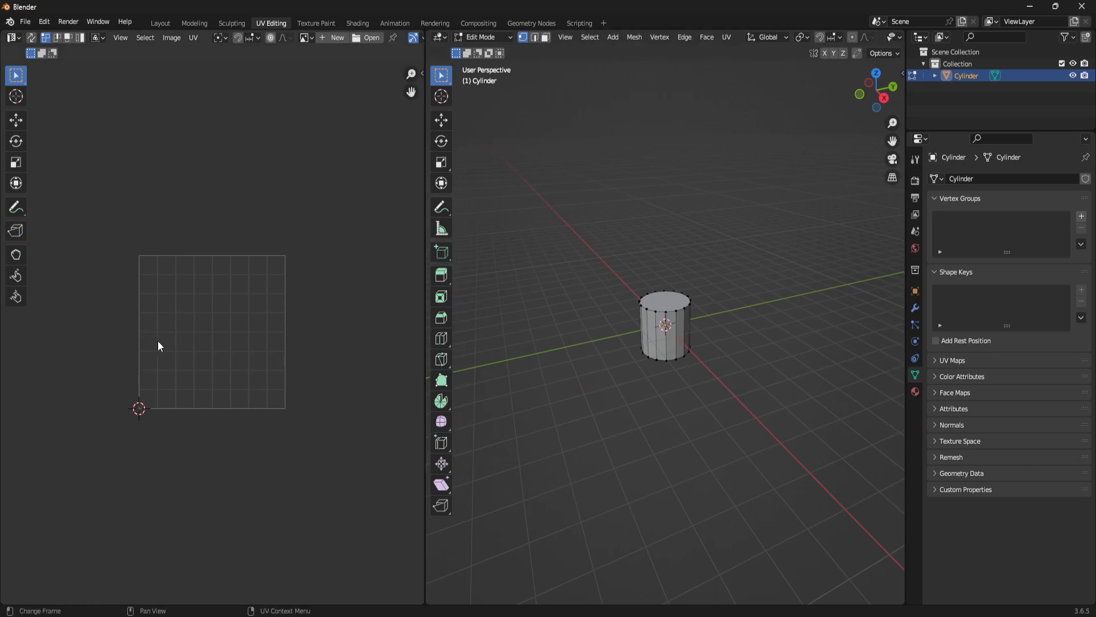
{"action": "scroll", "coordinate": [232, 250], "scroll_direction": "up", "scroll_amount": 3}
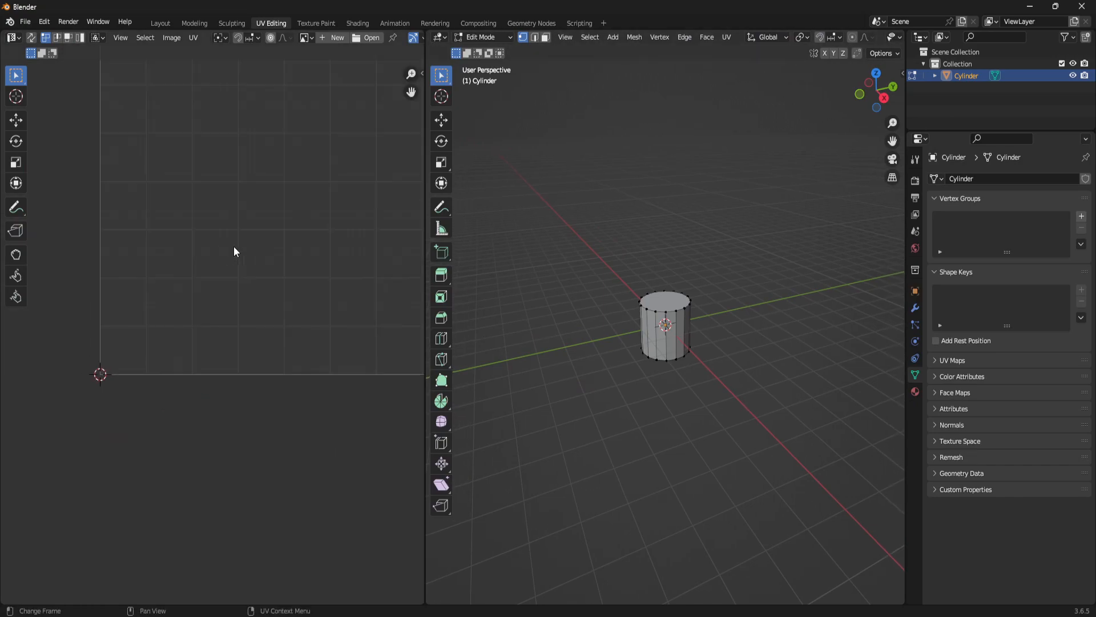
{"action": "key", "text": "Home"}
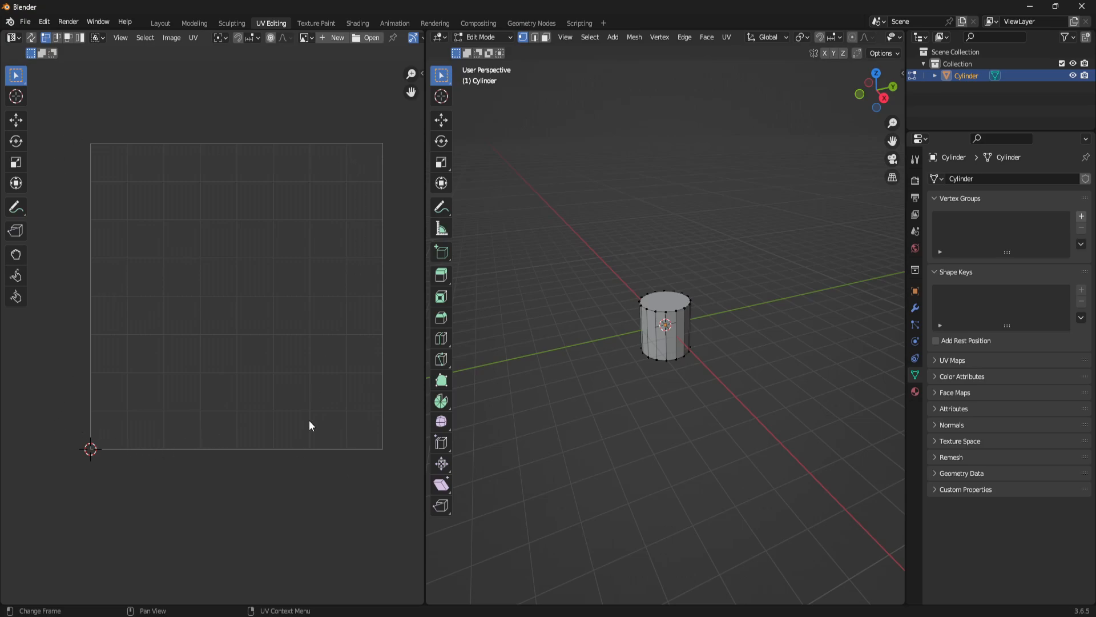
Select all linked faces of the cylinder in face selection mode to display its UV layout.
{"action": "middle_click_drag", "start_coordinate": [815, 455], "coordinate": [737, 314]}
{"action": "scroll", "coordinate": [768, 401], "scroll_direction": "up", "scroll_amount": 4}
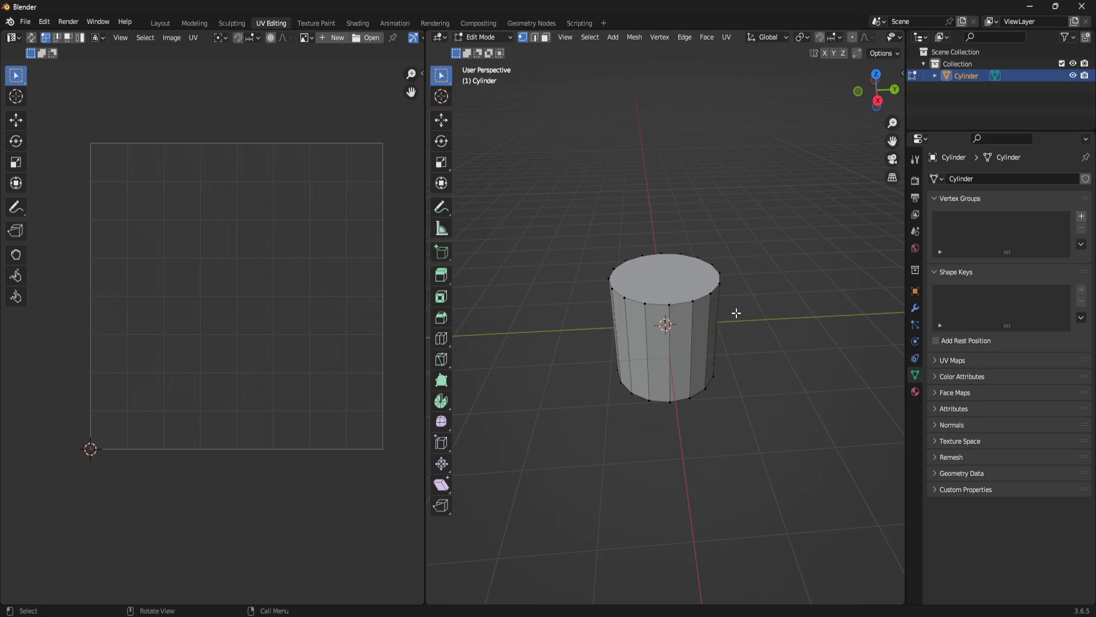
{"action": "key", "text": "3"}
{"action": "key", "text": "ctrl+l"}
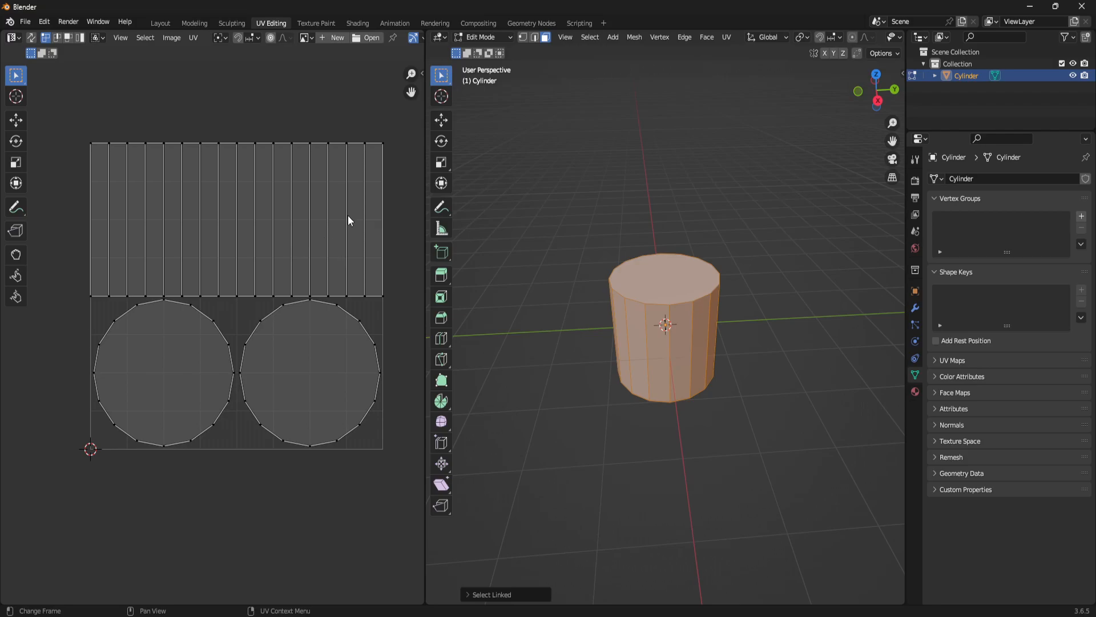
{"action": "middle_click_drag", "start_coordinate": [541, 323], "coordinate": [604, 311]}
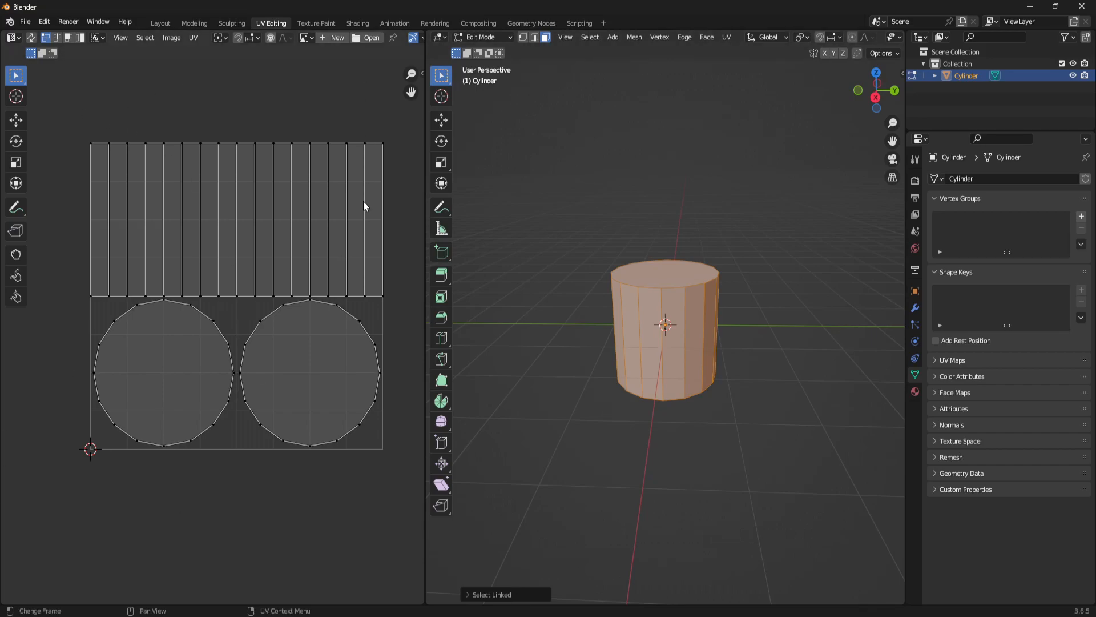
Deselect the cylinder's faces and return to Object Mode in the Layout workspace.
{"action": "left_click", "coordinate": [719, 407]}
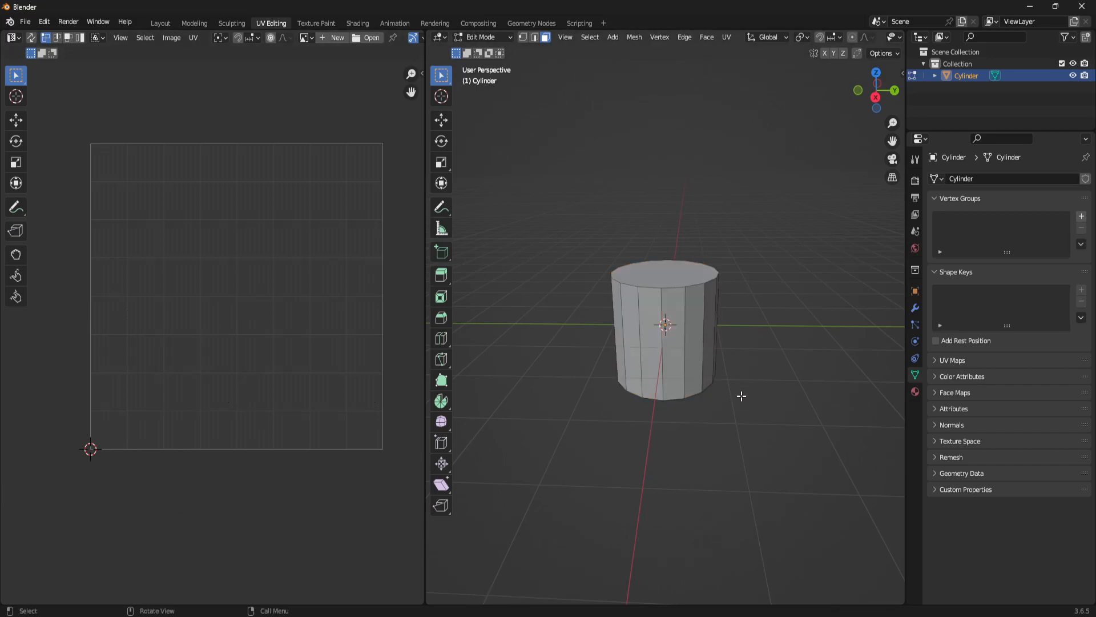
{"action": "key", "text": "Tab"}
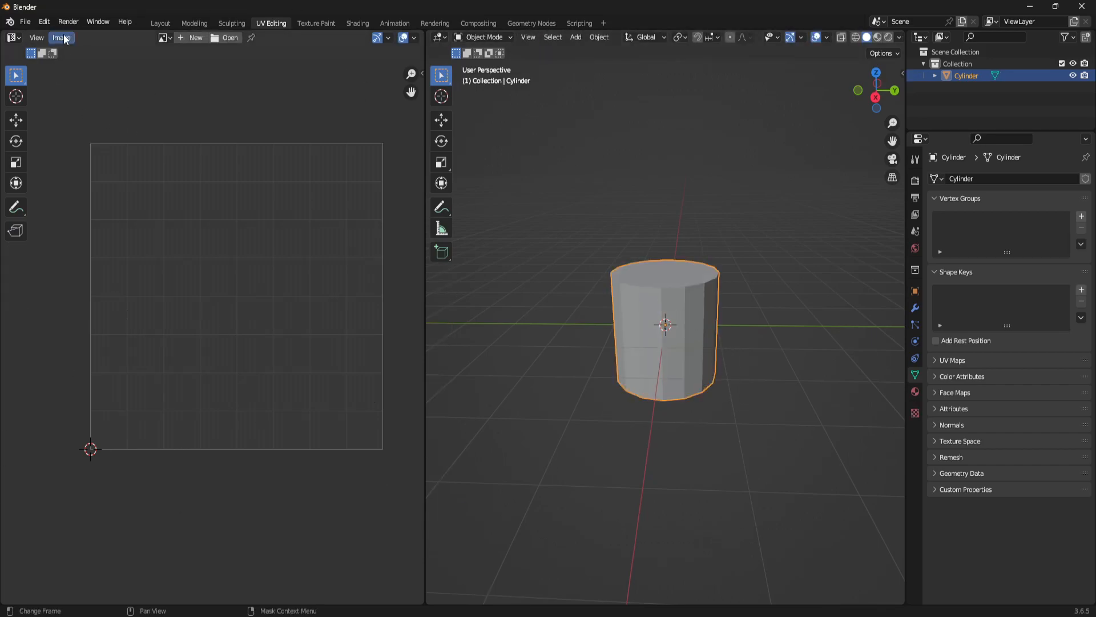
{"action": "left_click", "coordinate": [167, 23]}
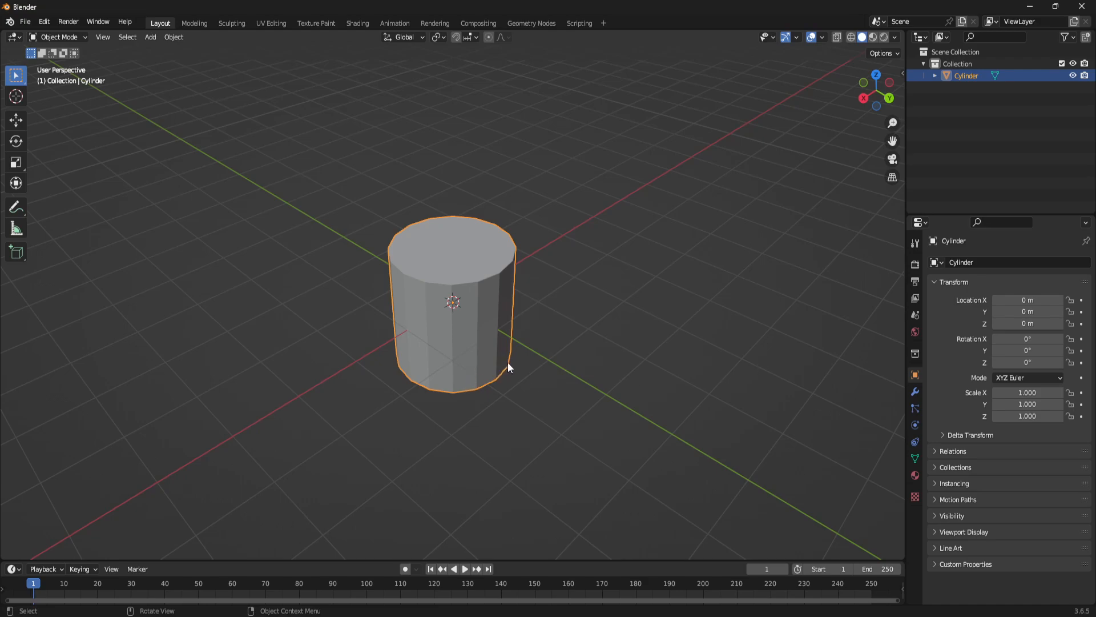
{"action": "middle_click_drag", "start_coordinate": [512, 350], "coordinate": [548, 335]}
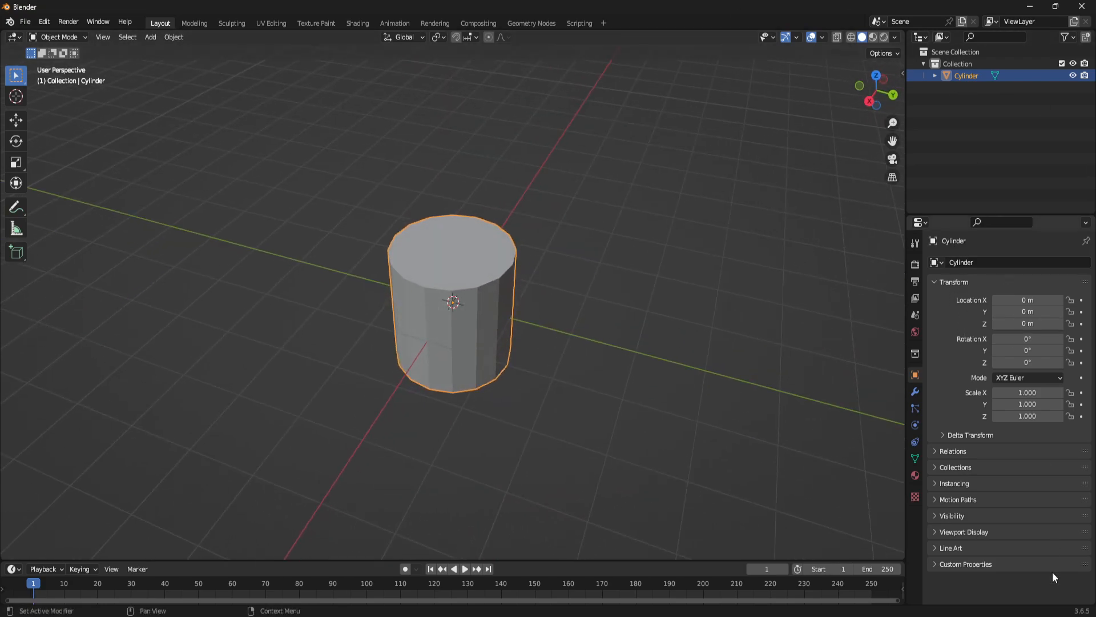
{"action": "middle_click_drag", "start_coordinate": [530, 244], "coordinate": [628, 323]}
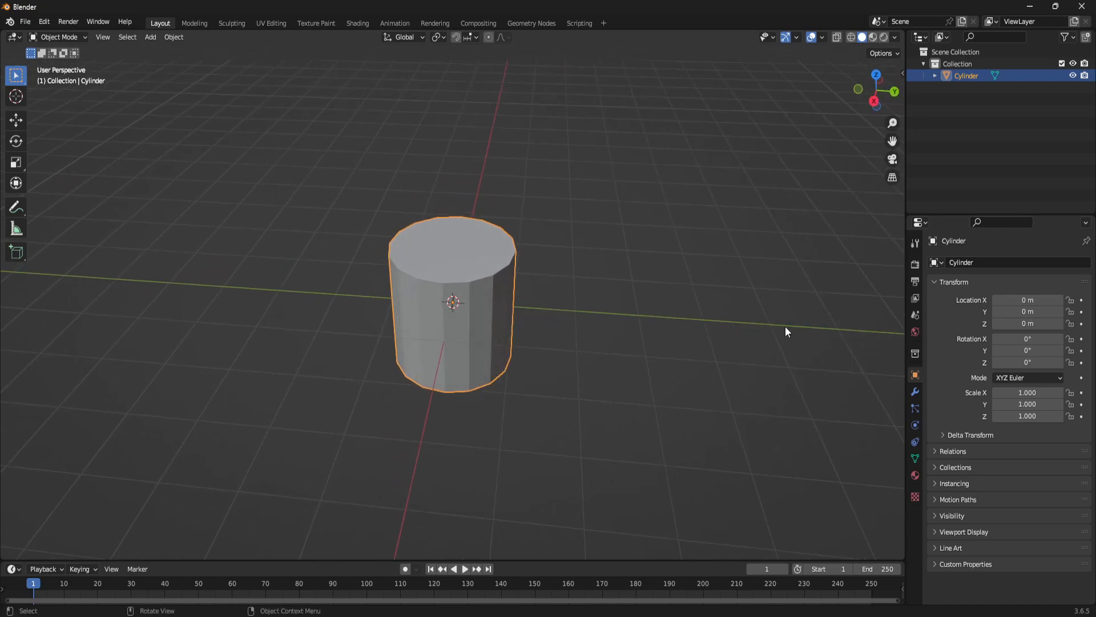
Create a new material on the cylinder and name it UV.
{"action": "left_click", "coordinate": [916, 475]}
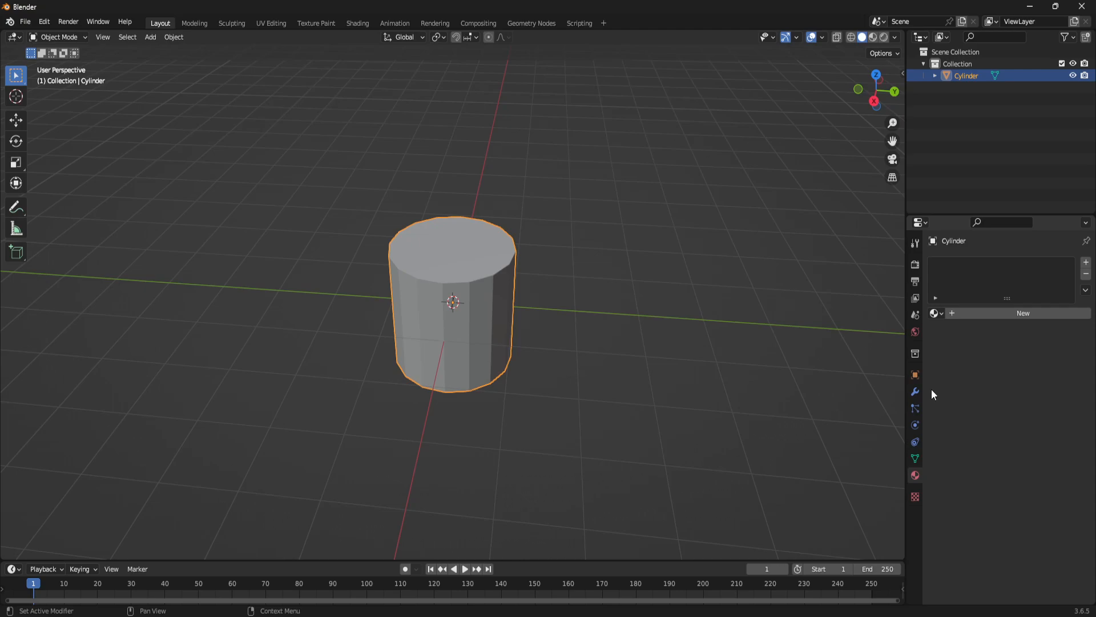
{"action": "left_click", "coordinate": [959, 314]}
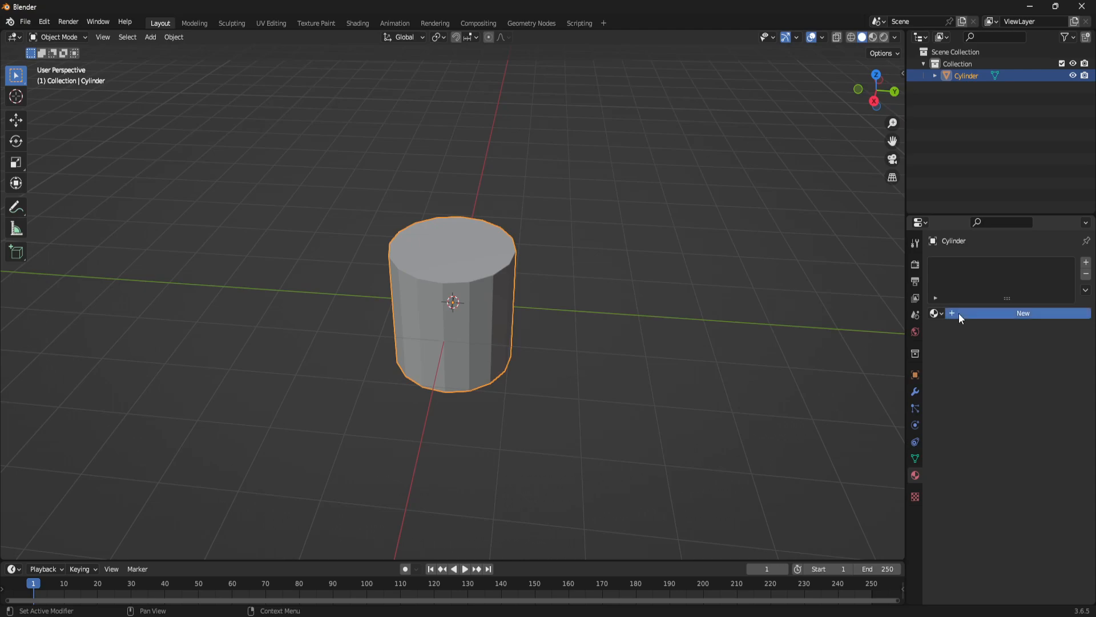
{"action": "left_click", "coordinate": [1003, 313]}
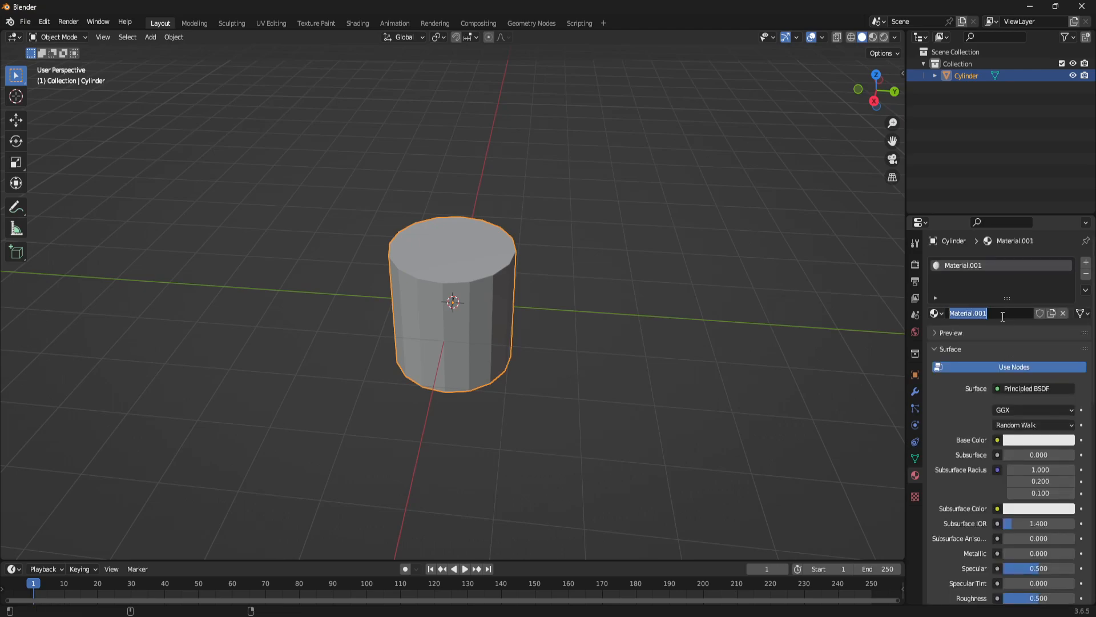
{"action": "type", "text": "UV"}
{"action": "key", "text": "Return"}
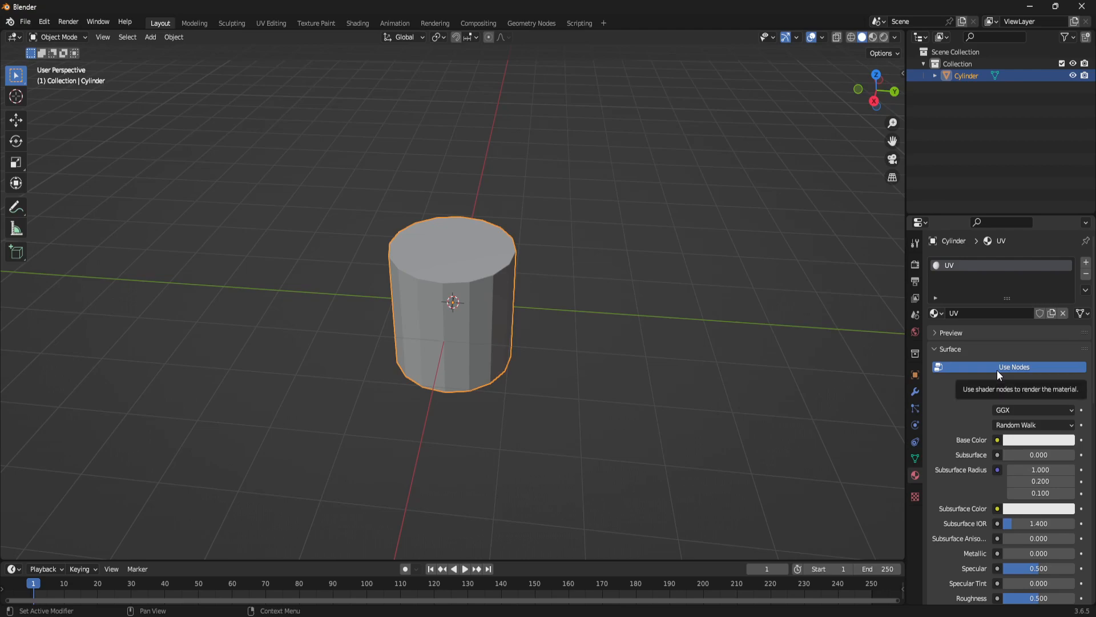
Examine the UV material's Principled BSDF surface settings, from base colour down to alpha and blend mode.
{"action": "scroll", "coordinate": [1000, 377], "scroll_direction": "down", "scroll_amount": 3}
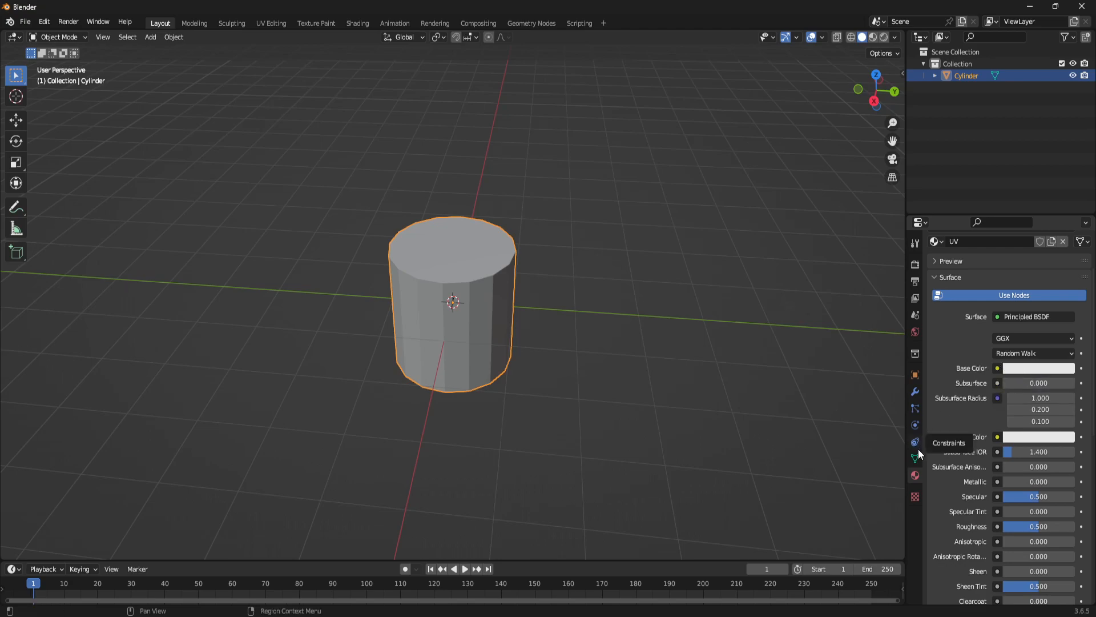
{"action": "scroll", "coordinate": [938, 461], "scroll_direction": "down", "scroll_amount": 2}
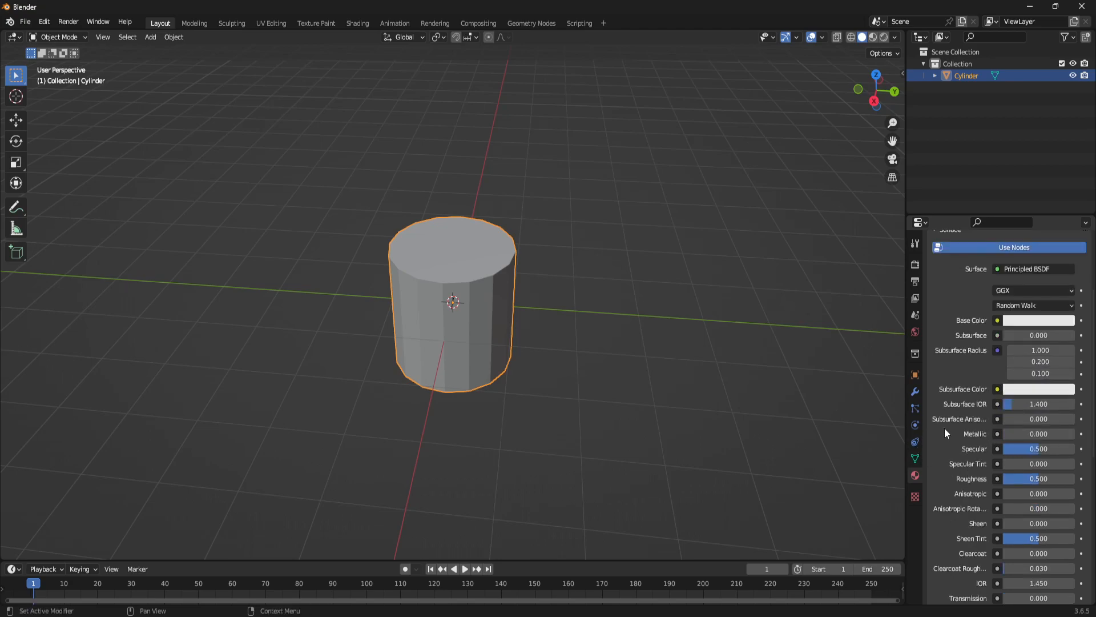
{"action": "scroll", "coordinate": [945, 424], "scroll_direction": "down", "scroll_amount": 1}
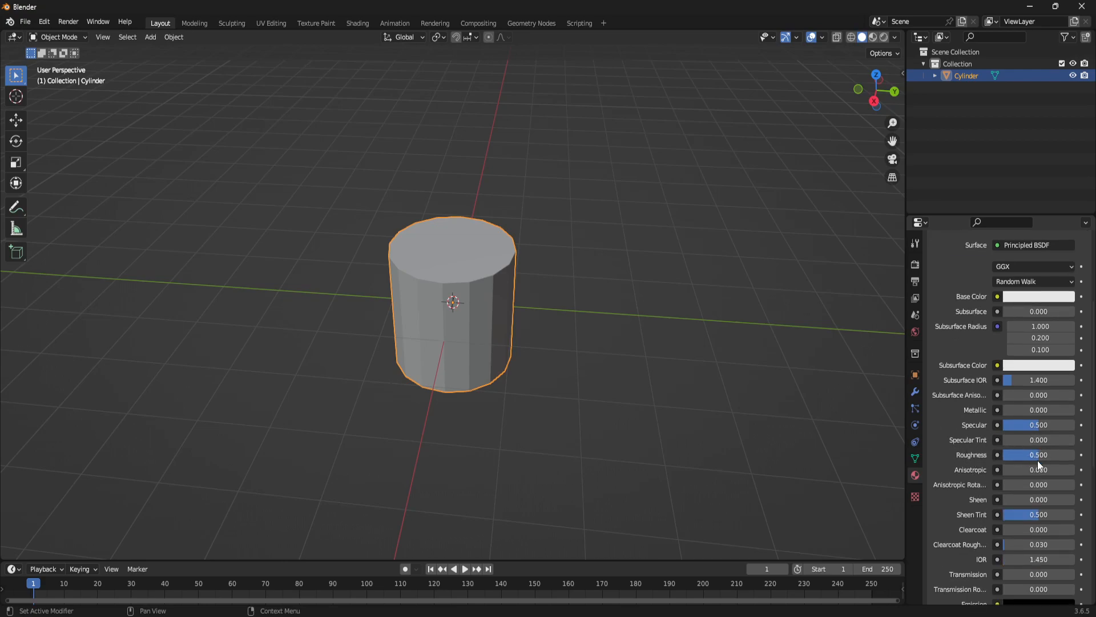
{"action": "scroll", "coordinate": [1036, 452], "scroll_direction": "down", "scroll_amount": 4}
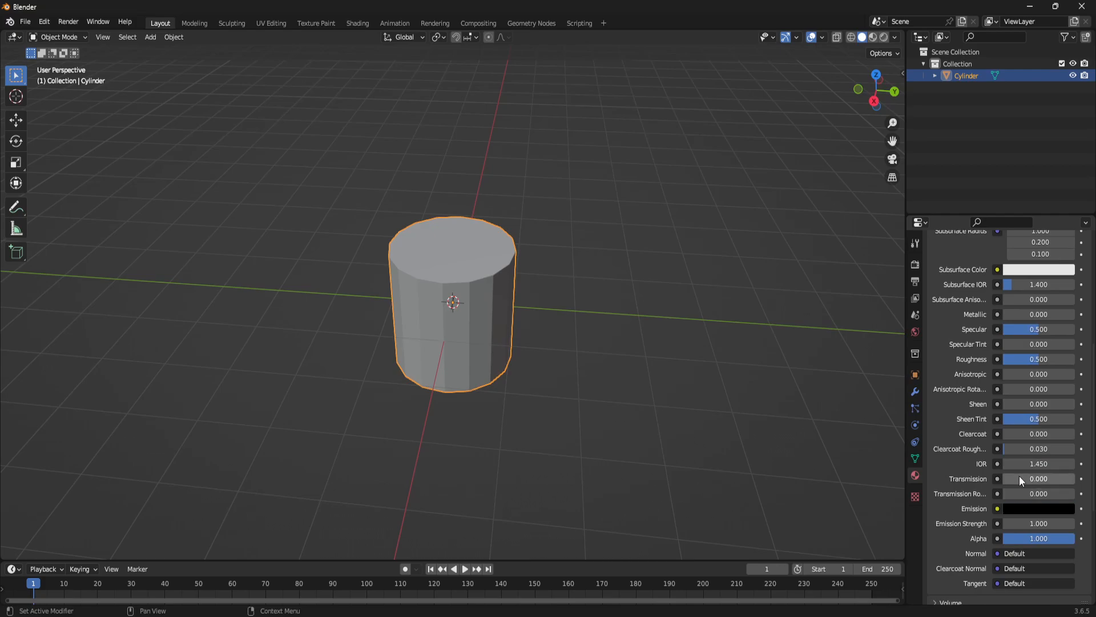
{"action": "scroll", "coordinate": [1002, 467], "scroll_direction": "down", "scroll_amount": 3}
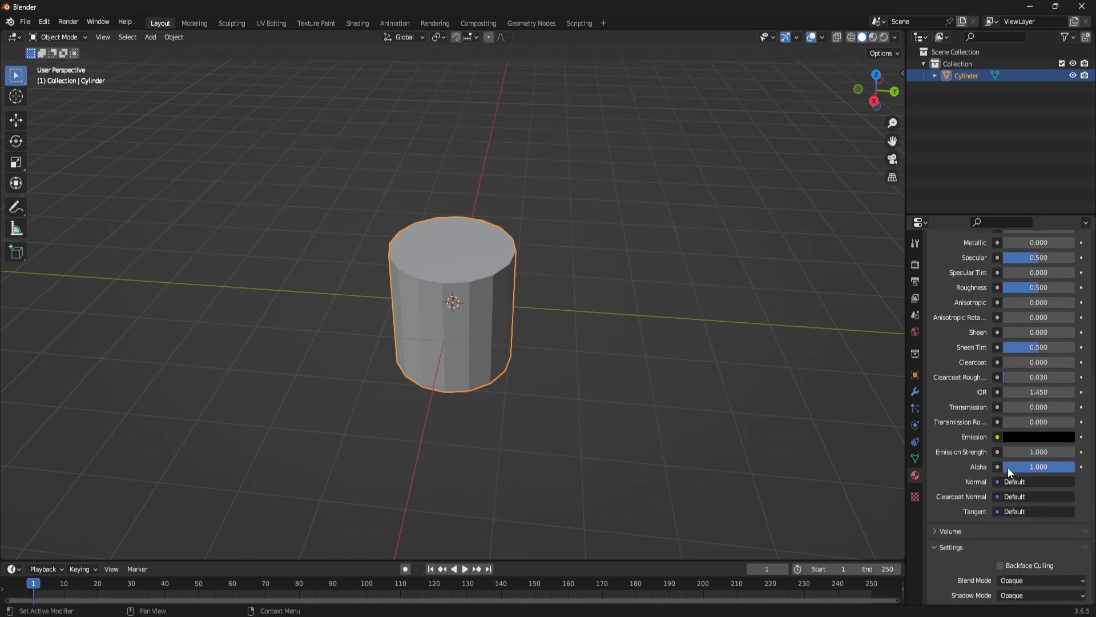
{"action": "scroll", "coordinate": [982, 502], "scroll_direction": "up", "scroll_amount": 9}
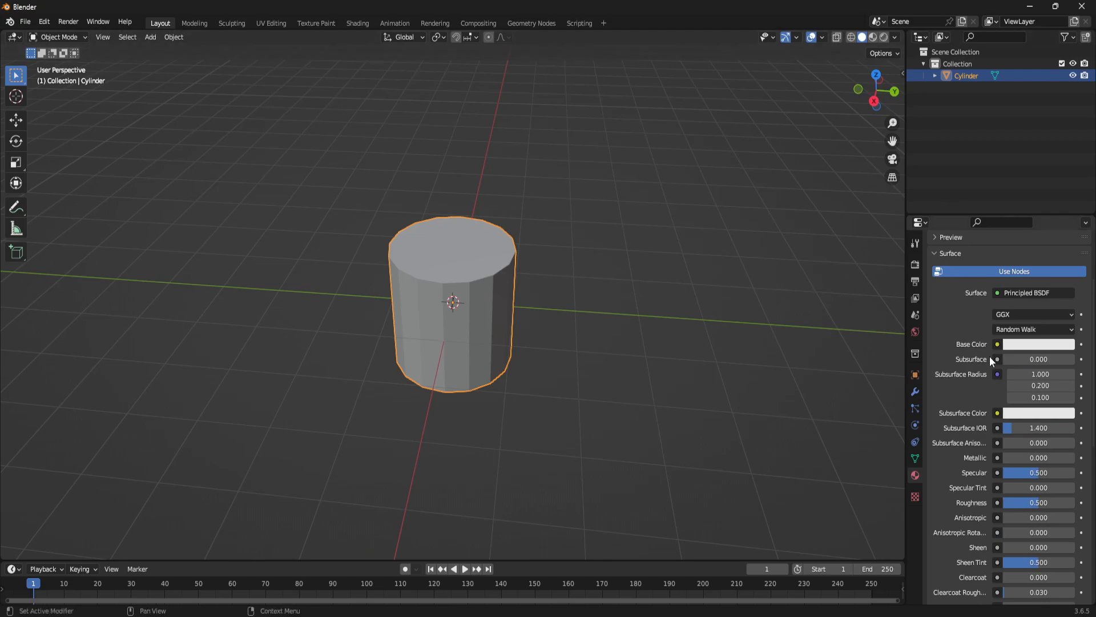
{"action": "scroll", "coordinate": [991, 354], "scroll_direction": "up", "scroll_amount": 2}
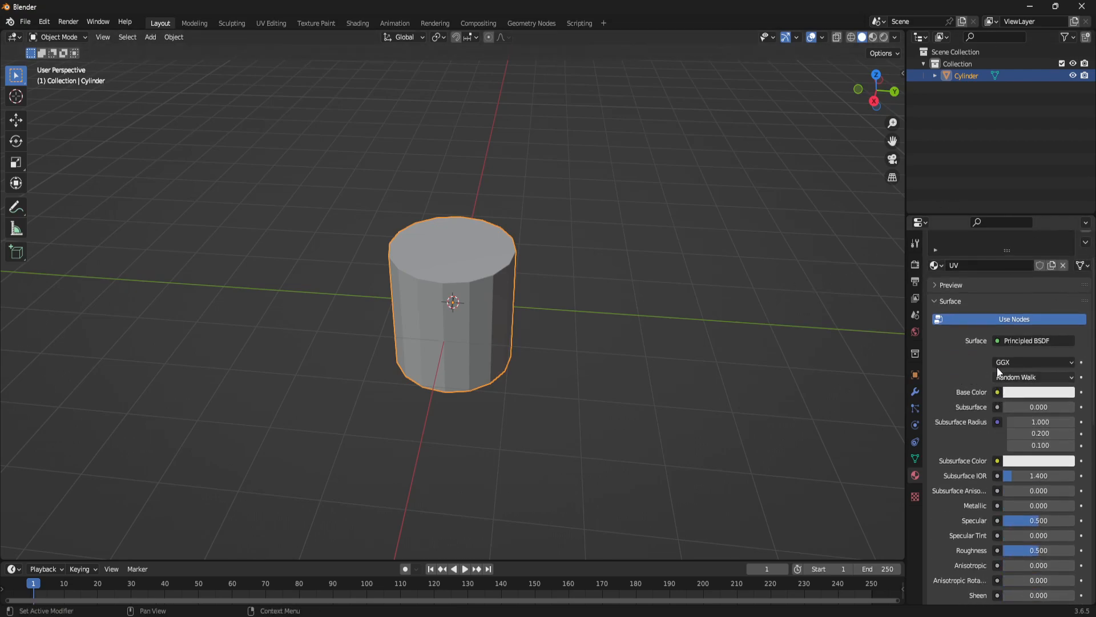
{"action": "scroll", "coordinate": [964, 343], "scroll_direction": "up", "scroll_amount": 2}
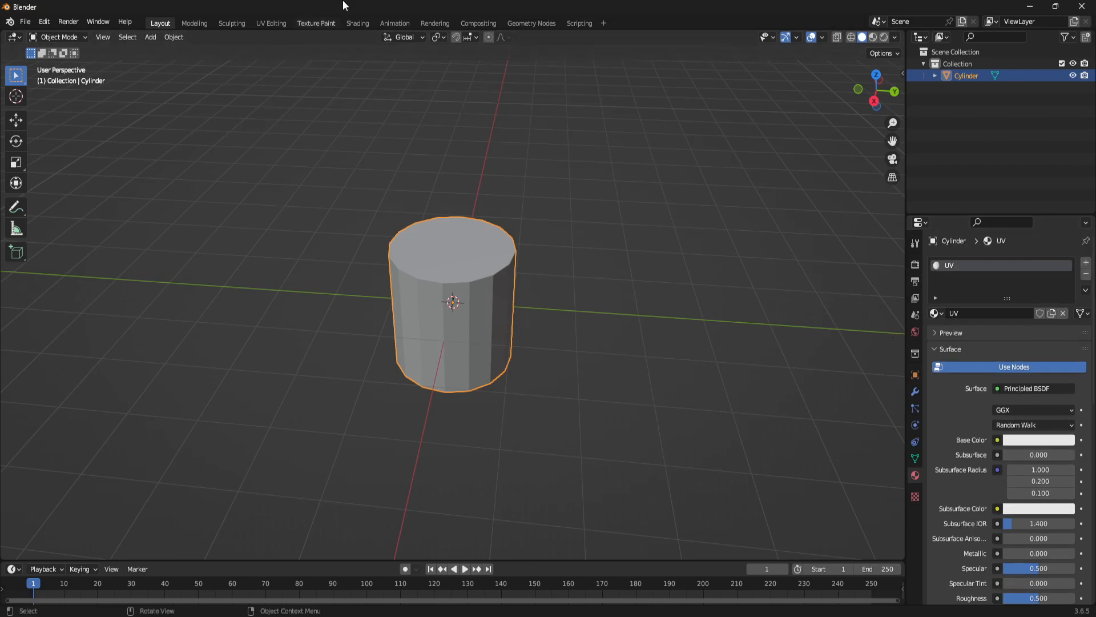
Create a new image named UV Color in the UV Editing workspace, using Color Grid as its generated type.
{"action": "left_click", "coordinate": [279, 23]}
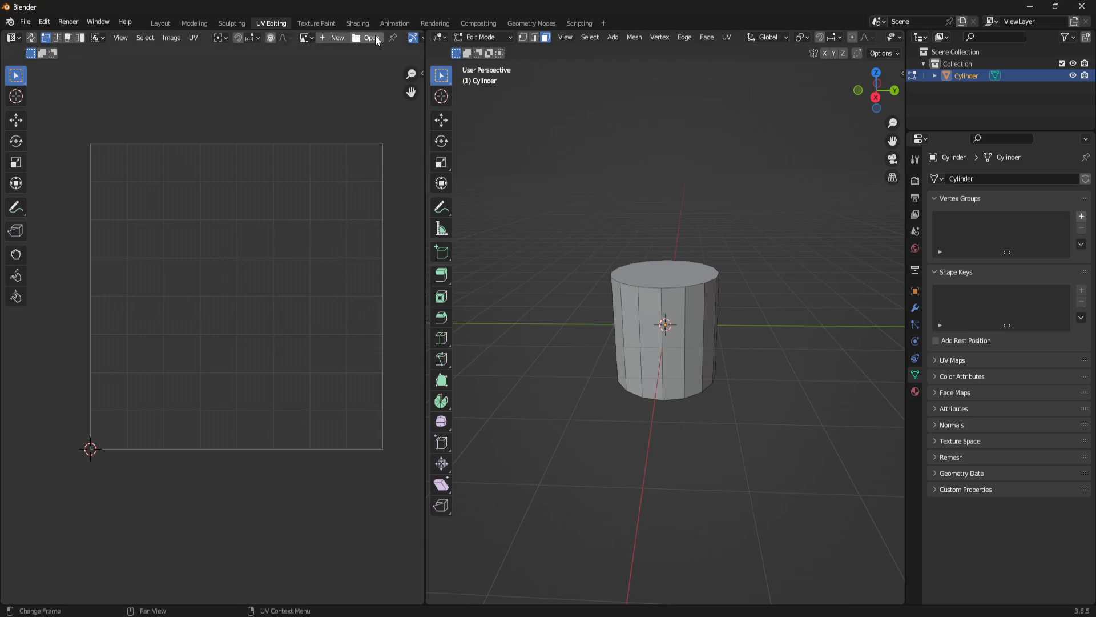
{"action": "left_click", "coordinate": [331, 38]}
{"action": "left_click", "coordinate": [355, 57]}
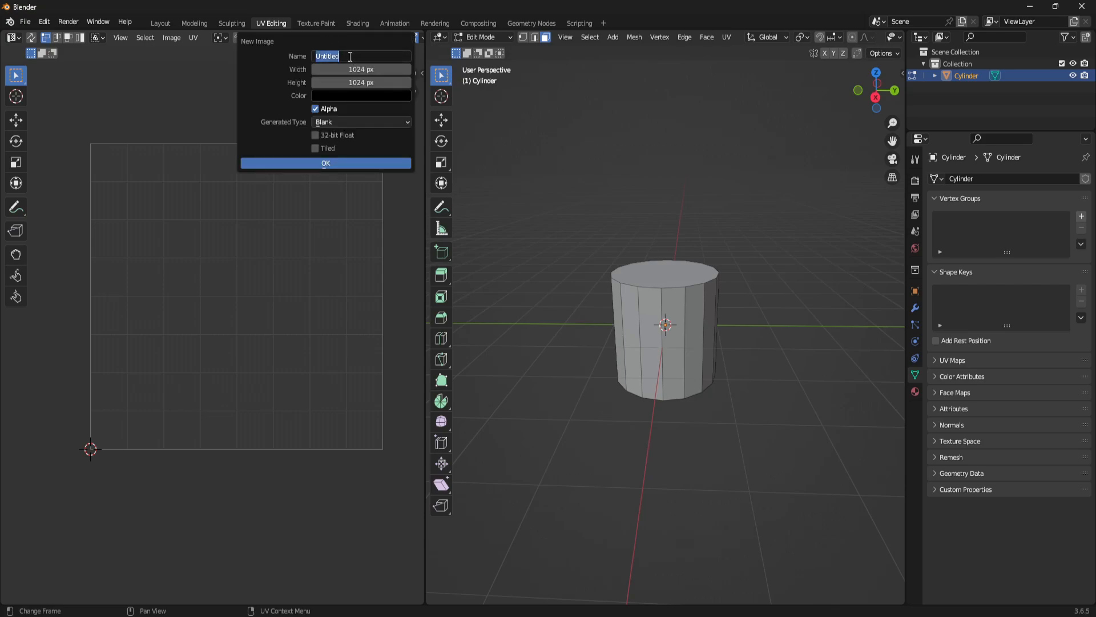
{"action": "type", "text": "UV"}
{"action": "left_click", "coordinate": [350, 122]}
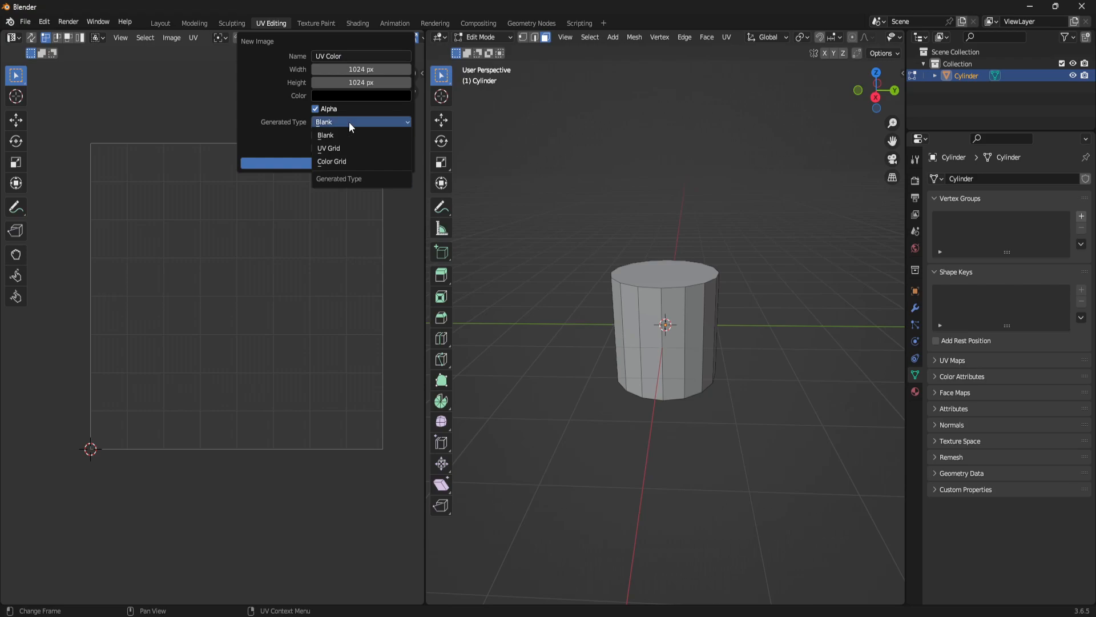
{"action": "left_click", "coordinate": [345, 163]}
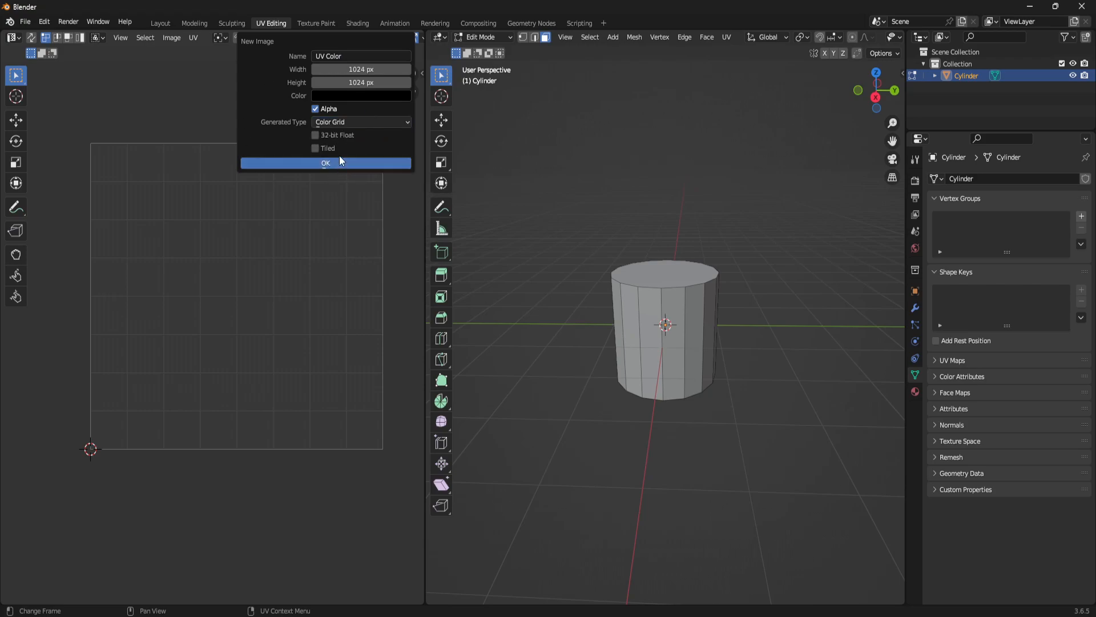
{"action": "left_click", "coordinate": [326, 162]}
{"action": "scroll", "coordinate": [344, 330], "scroll_direction": "down", "scroll_amount": 8}
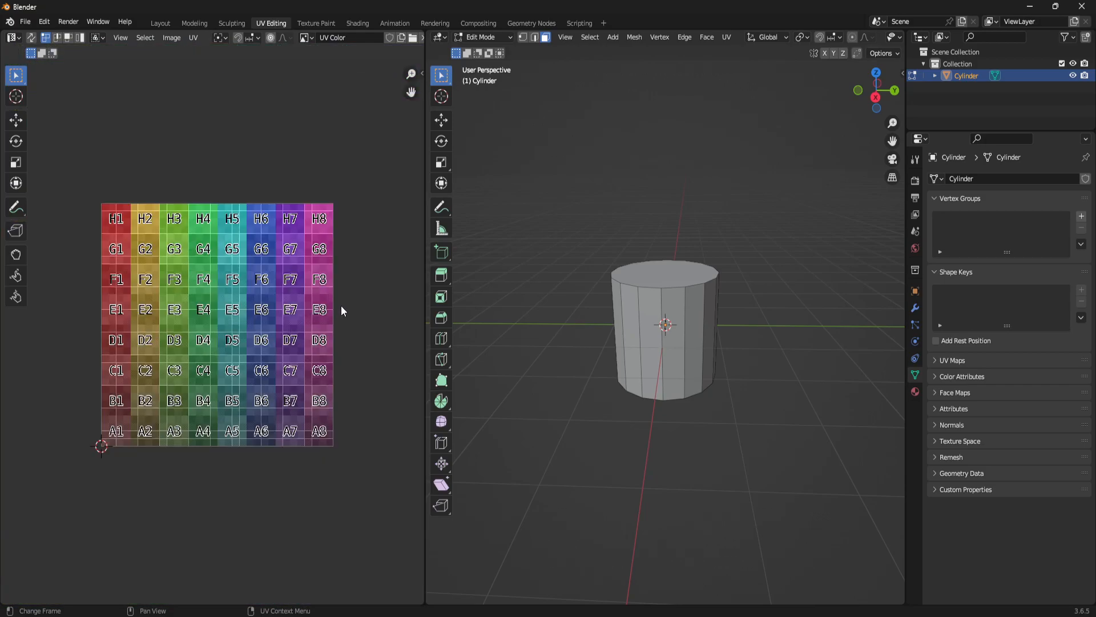
{"action": "scroll", "coordinate": [234, 317], "scroll_direction": "up", "scroll_amount": 1}
{"action": "middle_click_drag", "start_coordinate": [253, 321], "coordinate": [273, 308]}
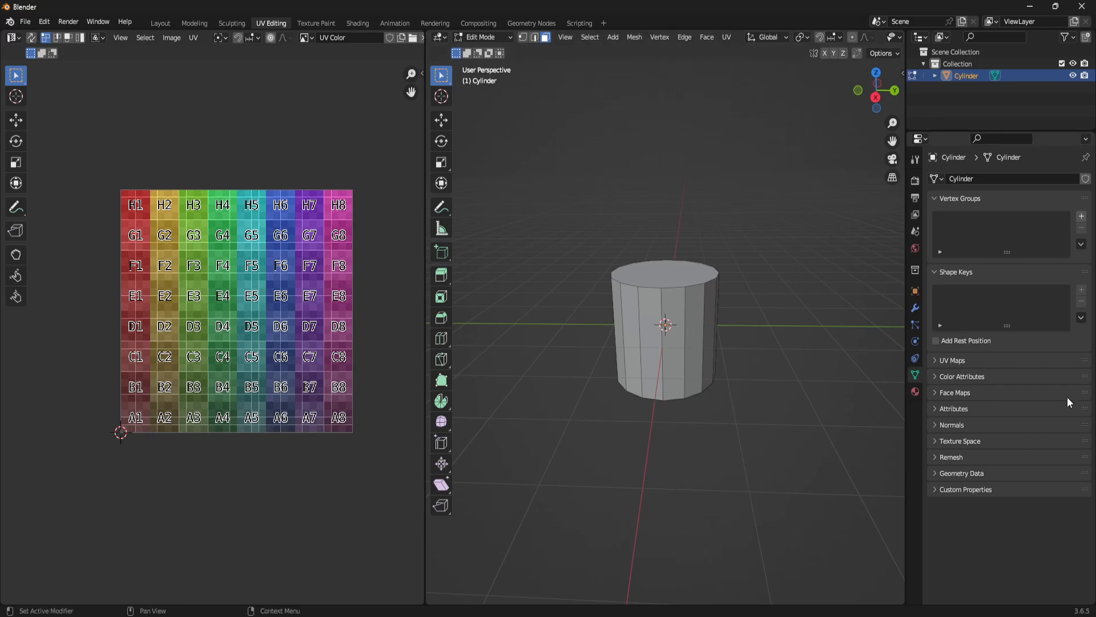
Feed the UV material's Base Color from an Image Texture that uses the UV Color image.
{"action": "left_click", "coordinate": [916, 390]}
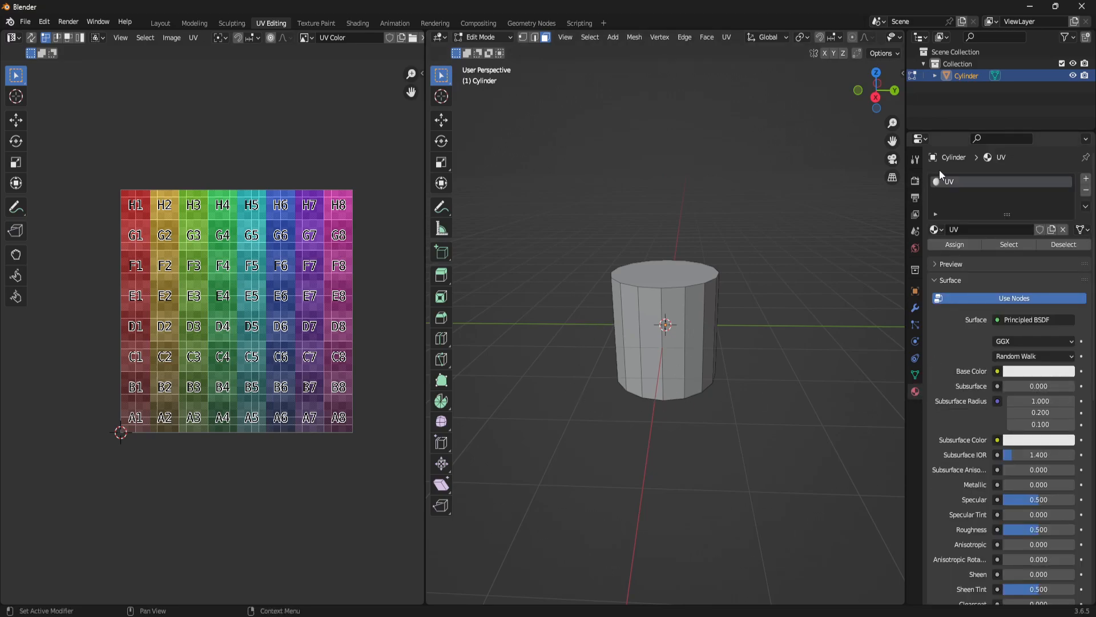
{"action": "left_click", "coordinate": [997, 319]}
{"action": "left_click", "coordinate": [997, 372]}
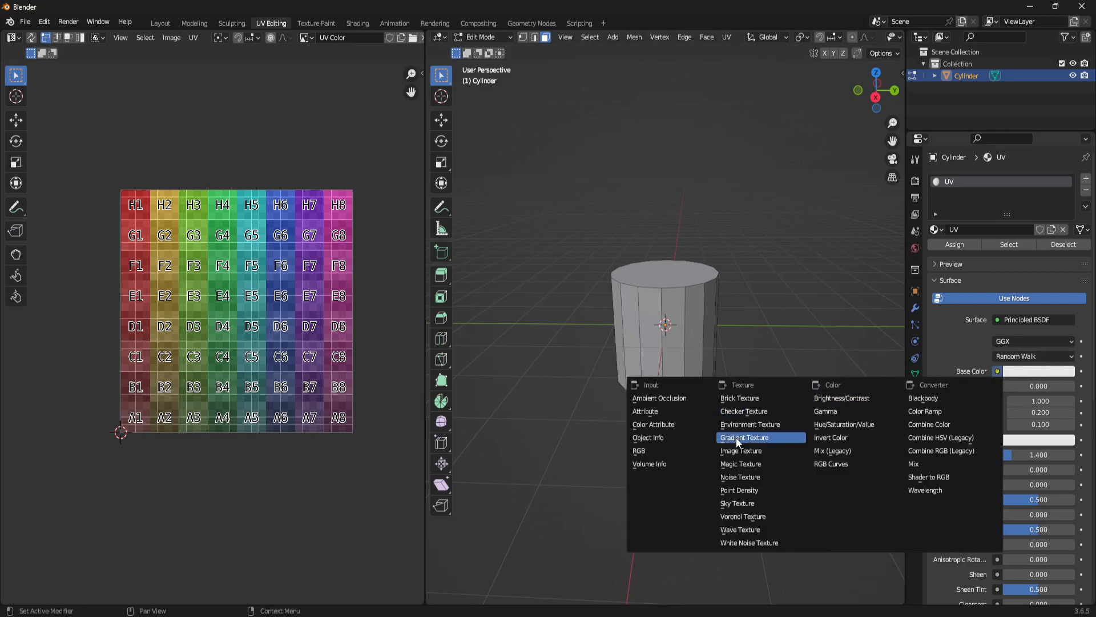
{"action": "left_click", "coordinate": [736, 460]}
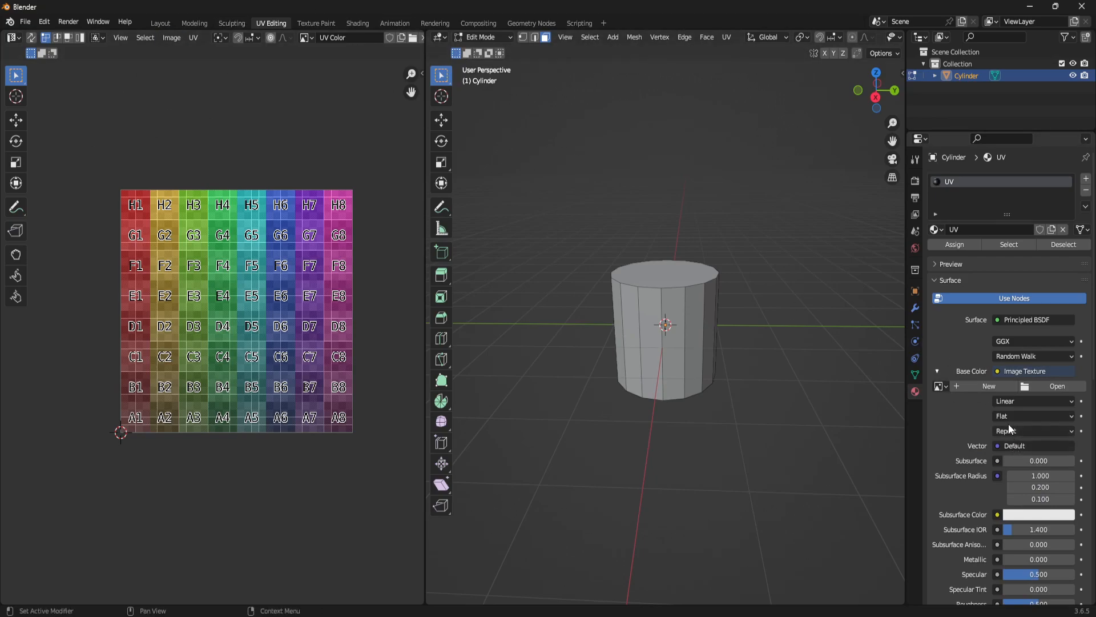
{"action": "left_click", "coordinate": [940, 386]}
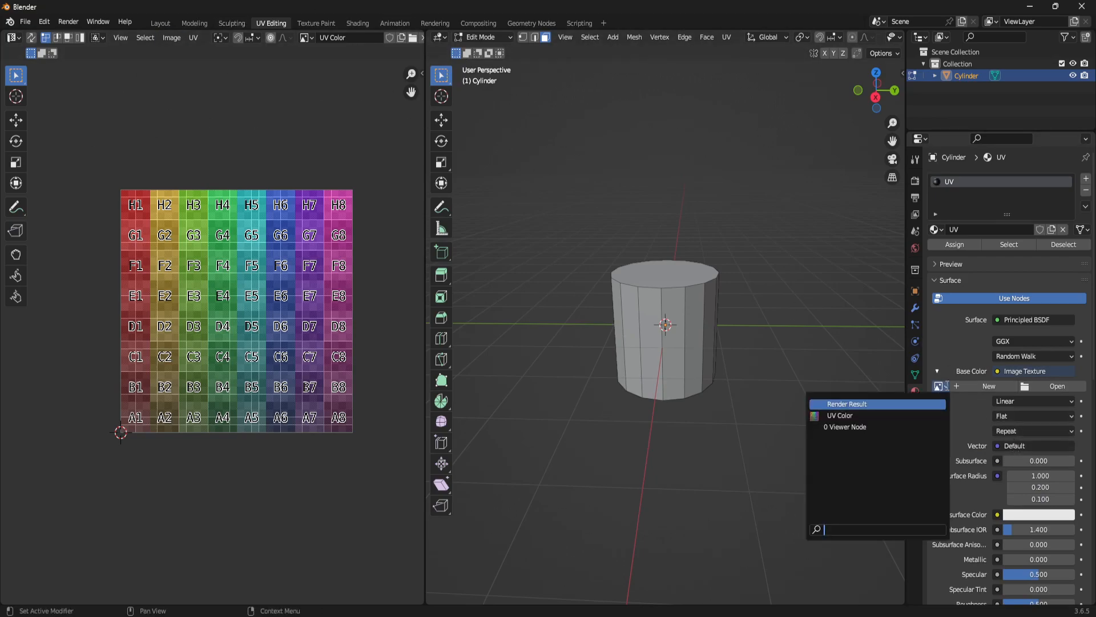
{"action": "left_click", "coordinate": [838, 416]}
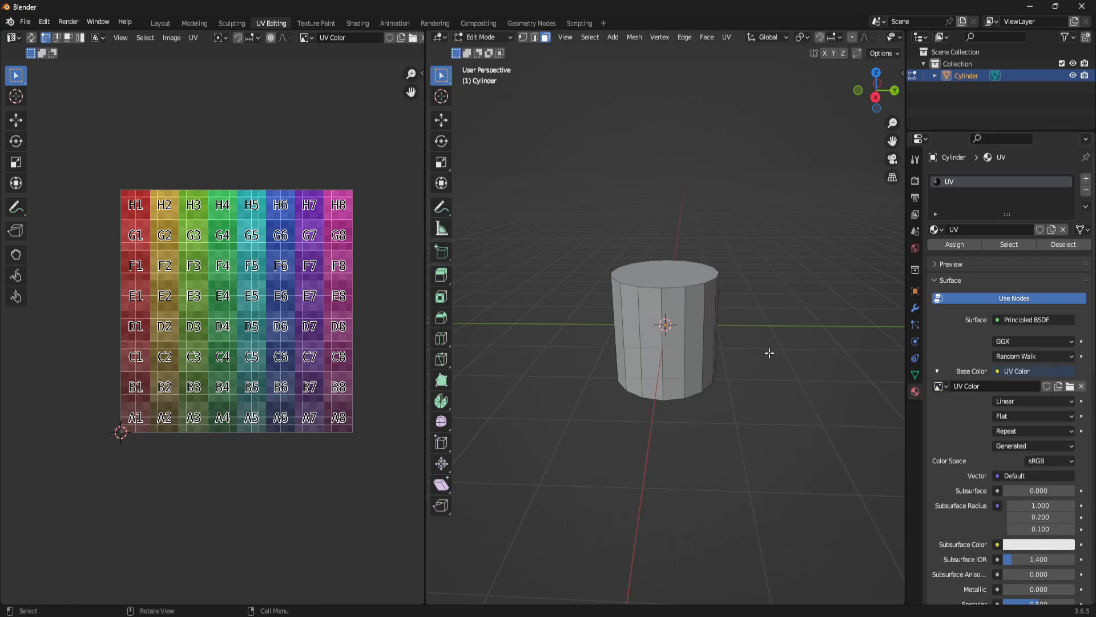
{"action": "middle_click_drag", "start_coordinate": [812, 347], "coordinate": [794, 326]}
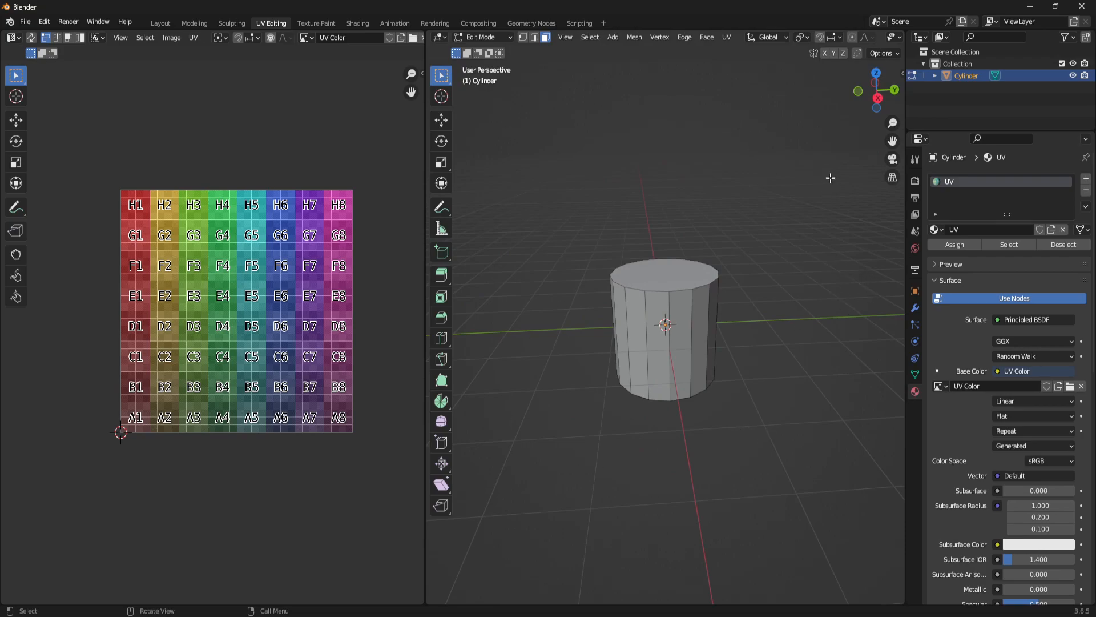
{"action": "right_click", "coordinate": [741, 37]}
{"action": "left_click", "coordinate": [161, 24]}
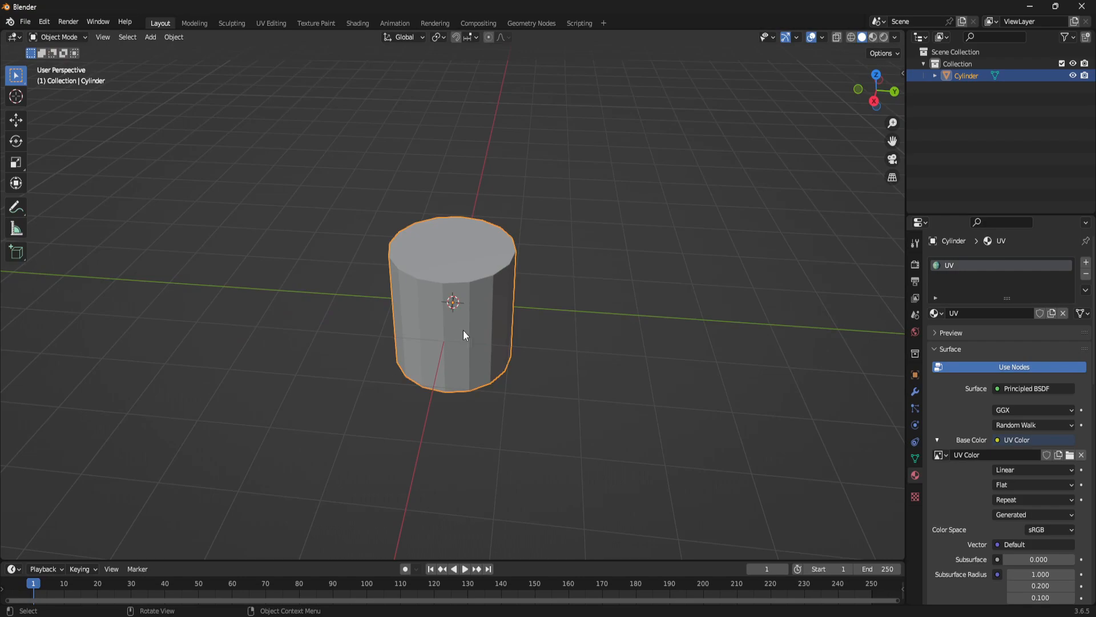
{"action": "left_click", "coordinate": [269, 24]}
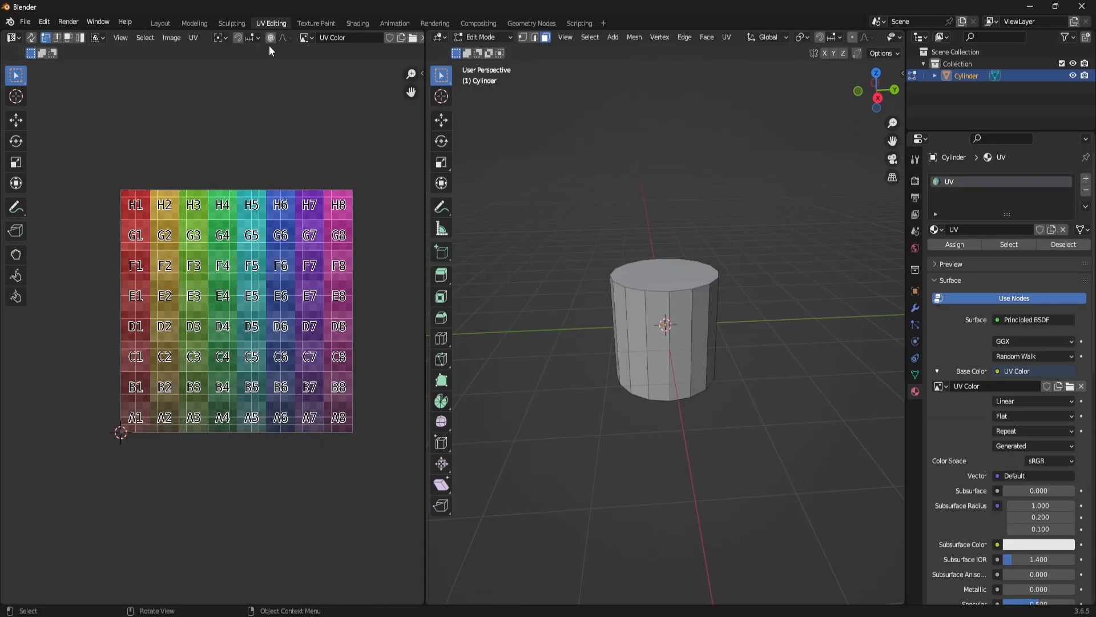
Split the Layout workspace's viewport side by side with a UV Editor, and merge the two areas back into one.
{"action": "left_click", "coordinate": [163, 24]}
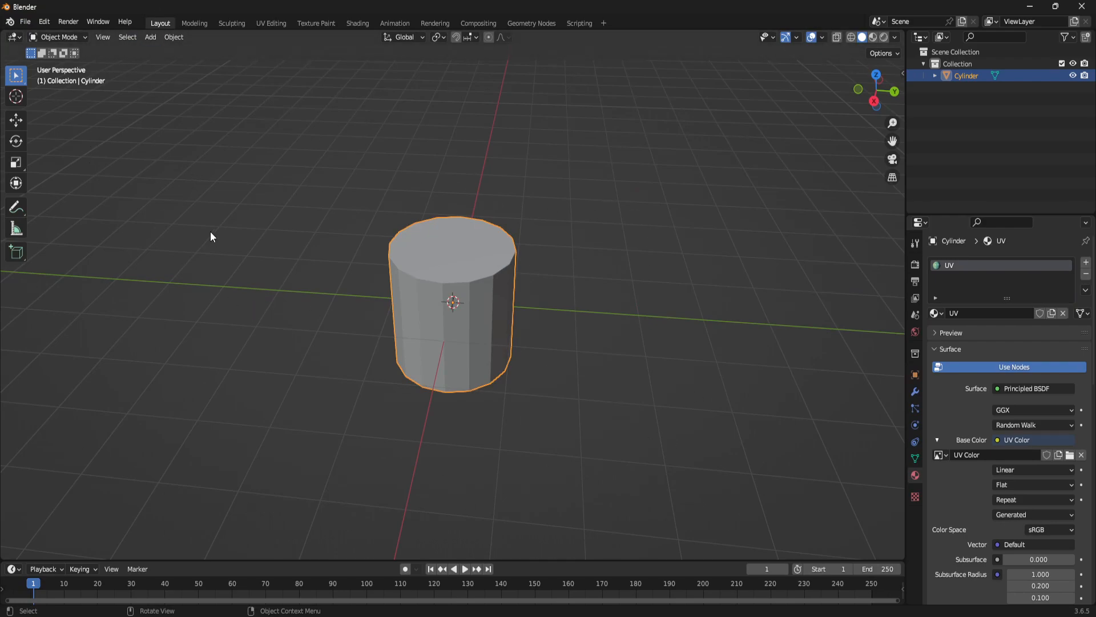
{"action": "left_click_drag", "start_coordinate": [4, 34], "coordinate": [415, 126]}
{"action": "left_click", "coordinate": [57, 38]}
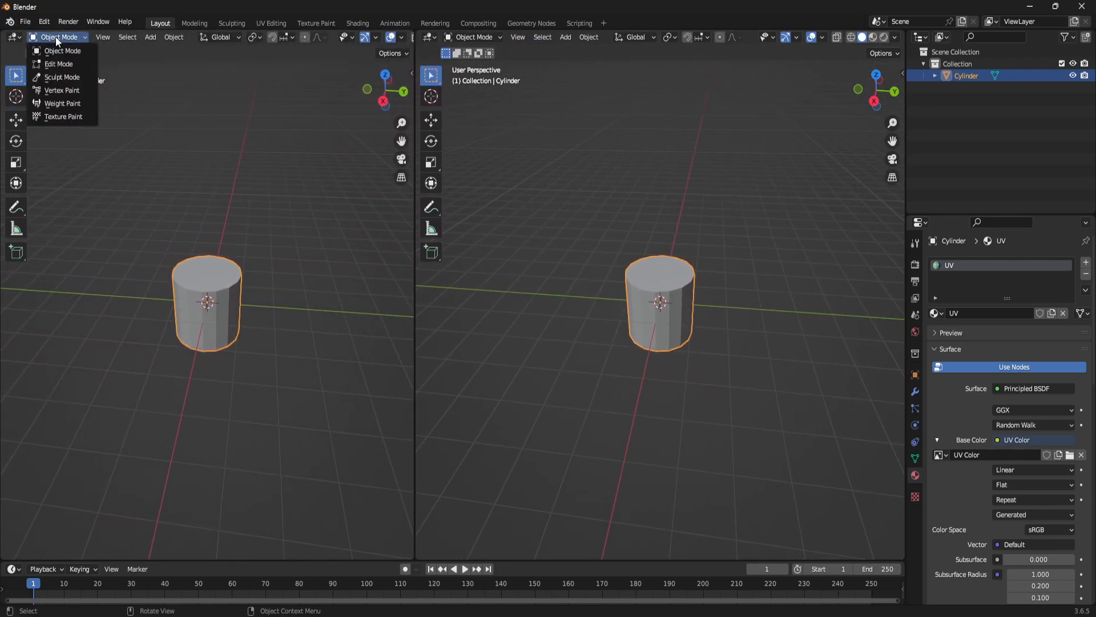
{"action": "left_click", "coordinate": [20, 38]}
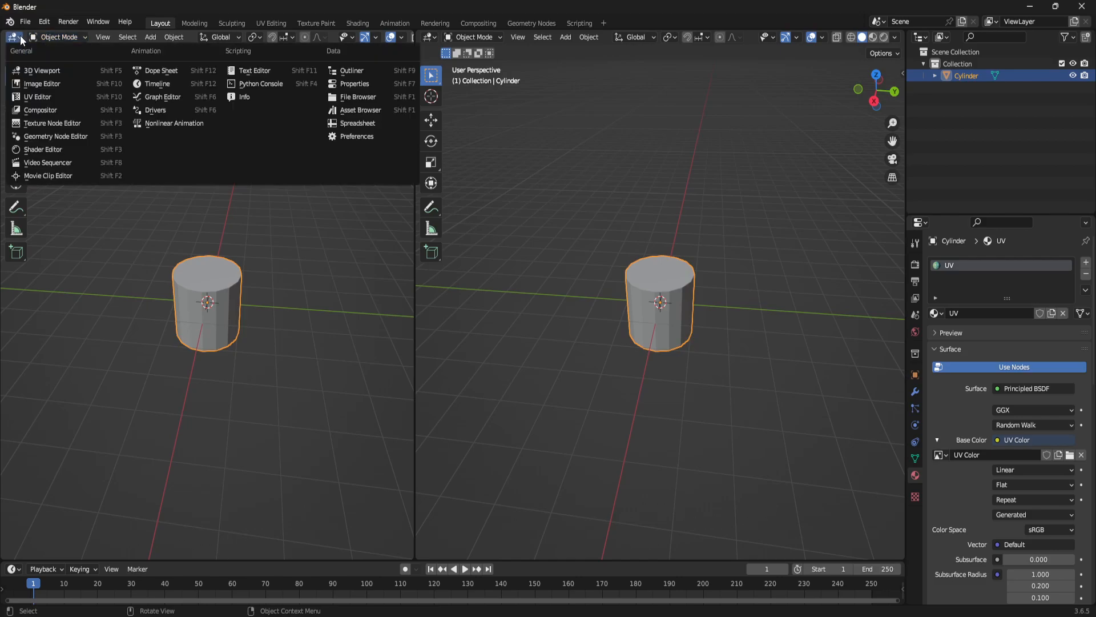
{"action": "left_click", "coordinate": [43, 102]}
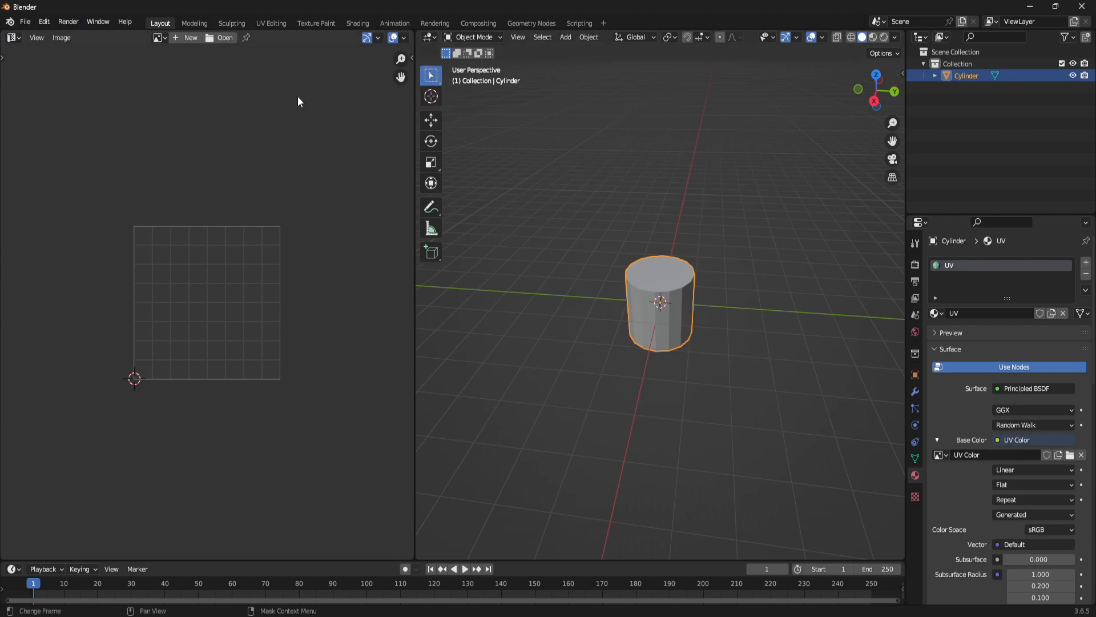
{"action": "left_click_drag", "start_coordinate": [419, 35], "coordinate": [348, 39]}
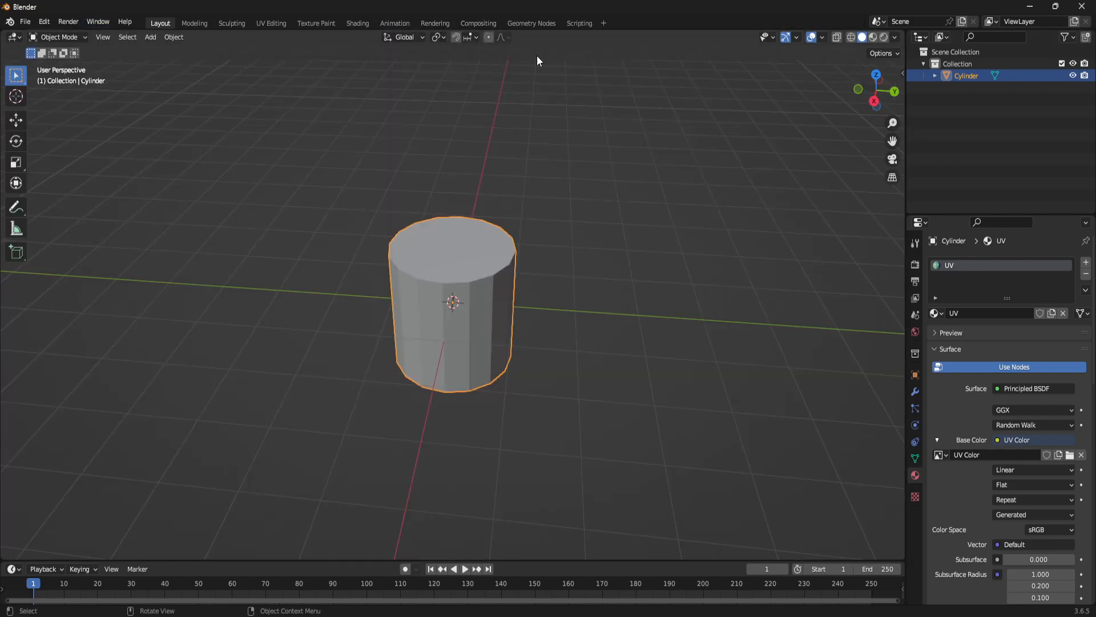
Set the viewport shading in the UV Editing workspace to Texture colour with MatCap lighting.
{"action": "left_click", "coordinate": [255, 24]}
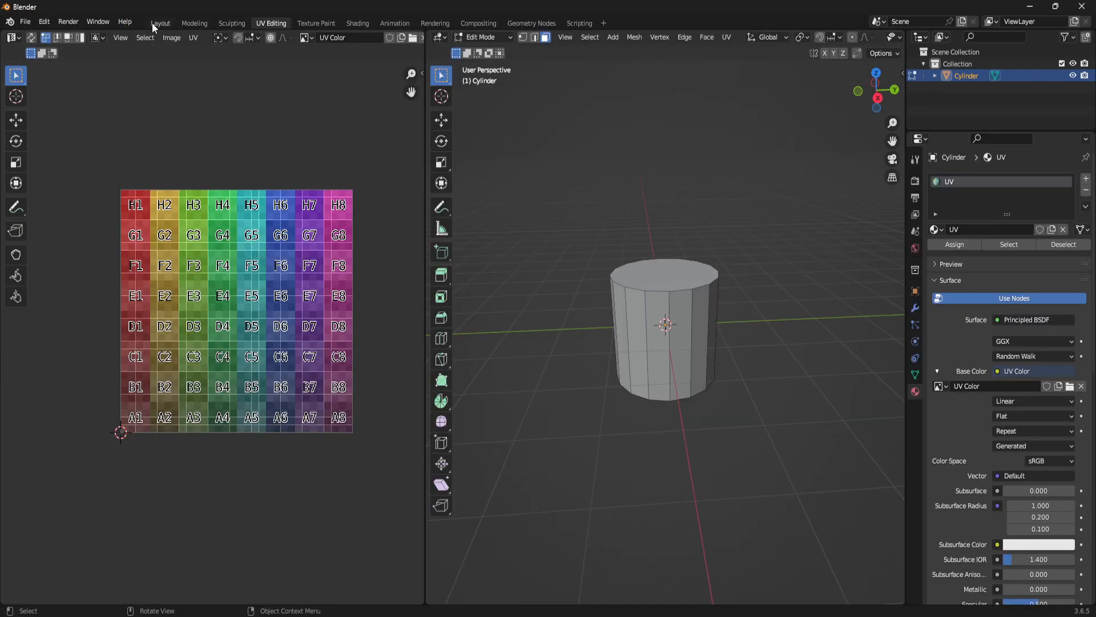
{"action": "left_click", "coordinate": [159, 24]}
{"action": "left_click", "coordinate": [260, 21]}
{"action": "left_click", "coordinate": [878, 36]}
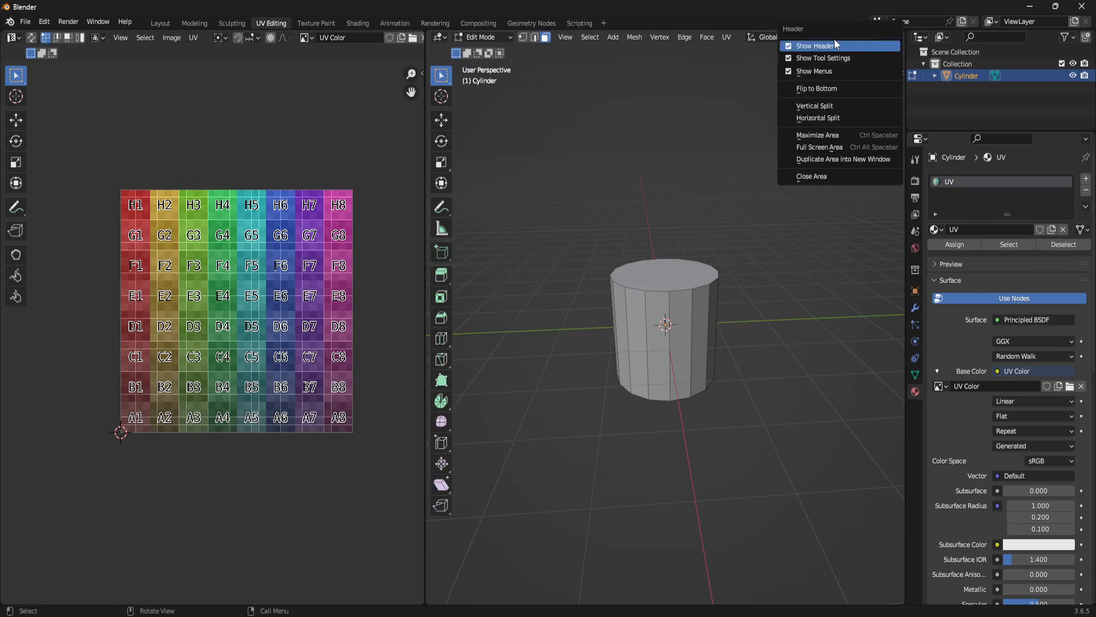
{"action": "scroll", "coordinate": [735, 37], "scroll_direction": "down", "scroll_amount": 5}
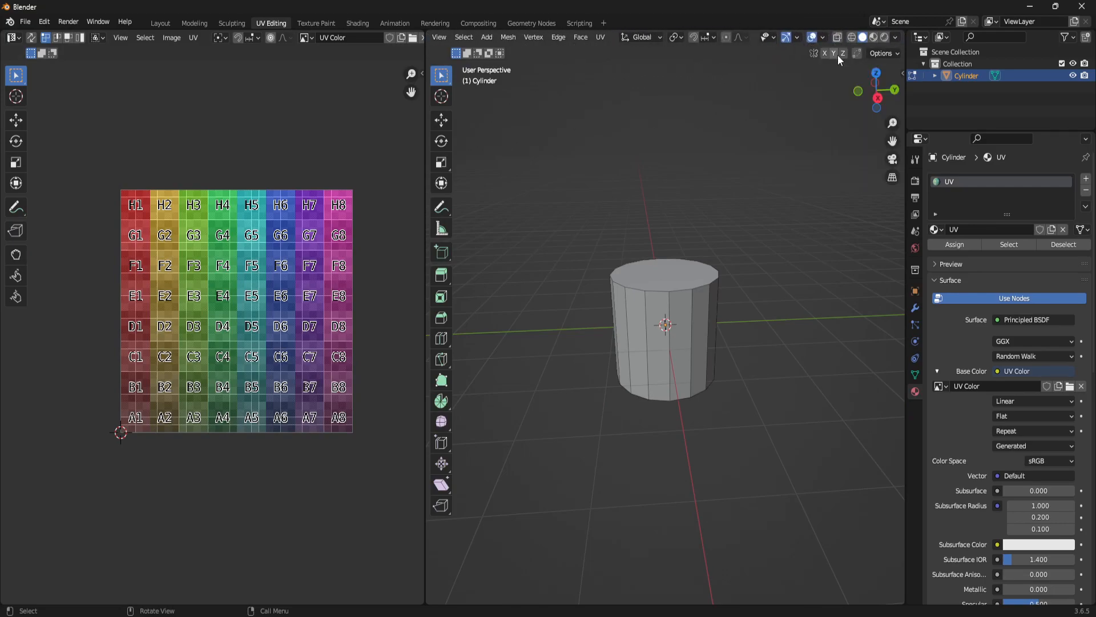
{"action": "left_click", "coordinate": [896, 38]}
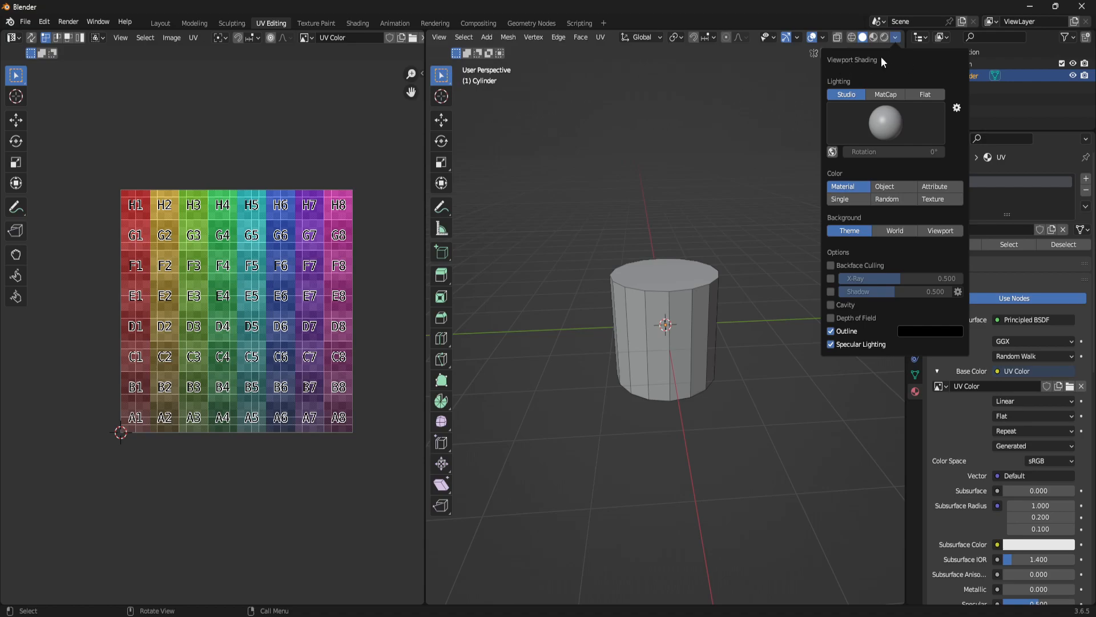
{"action": "left_click", "coordinate": [934, 198]}
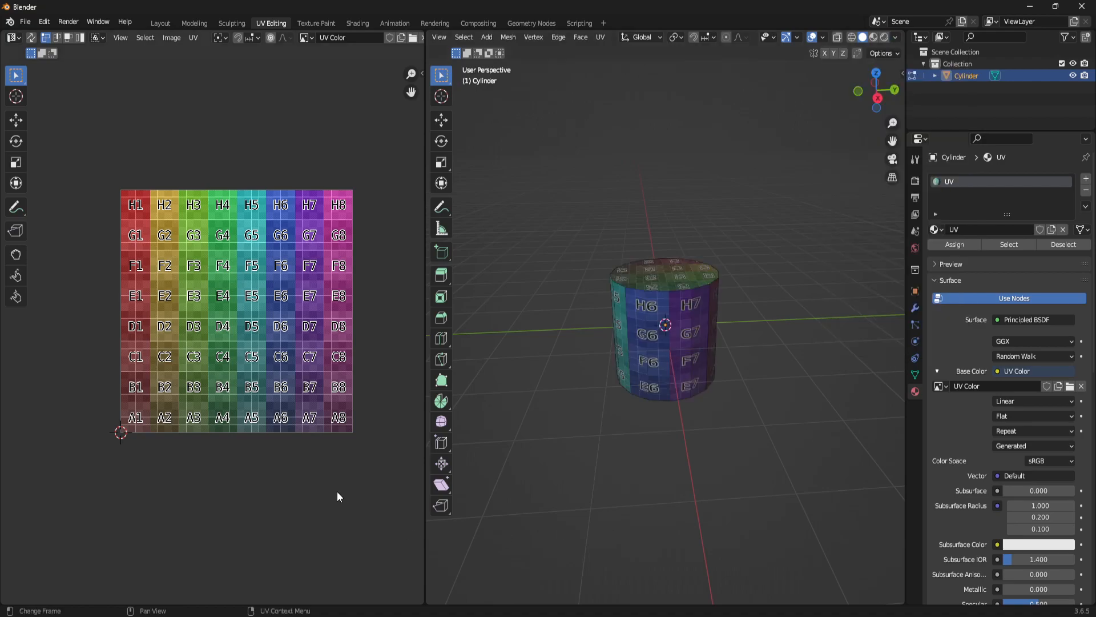
{"action": "middle_click_drag", "start_coordinate": [756, 379], "coordinate": [682, 382]}
{"action": "left_click", "coordinate": [896, 37]}
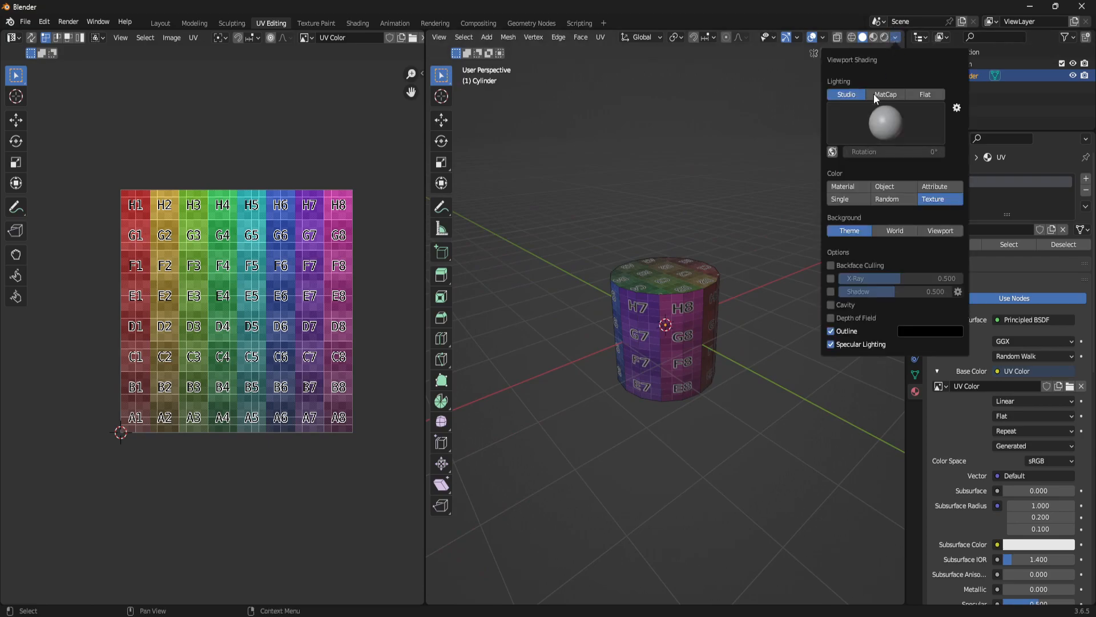
{"action": "left_click", "coordinate": [889, 91]}
Select the cylinder's linked faces to compare its side texture with the UV layout, and clear the selection.
{"action": "middle_click_drag", "start_coordinate": [733, 336], "coordinate": [636, 281]}
{"action": "scroll", "coordinate": [678, 298], "scroll_direction": "up", "scroll_amount": 3}
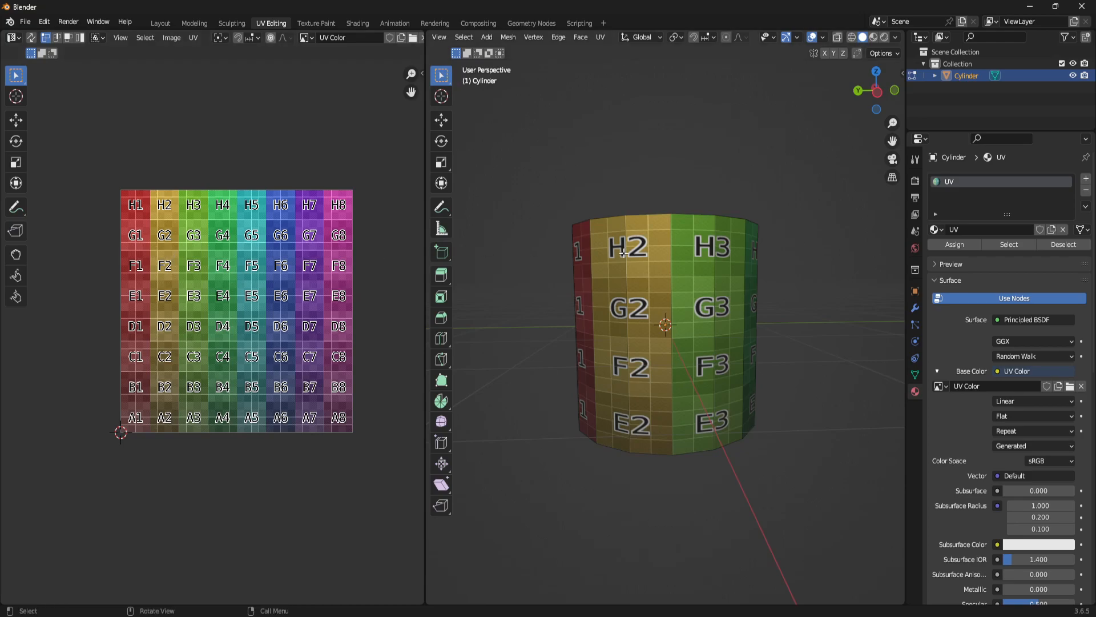
{"action": "key", "text": "l"}
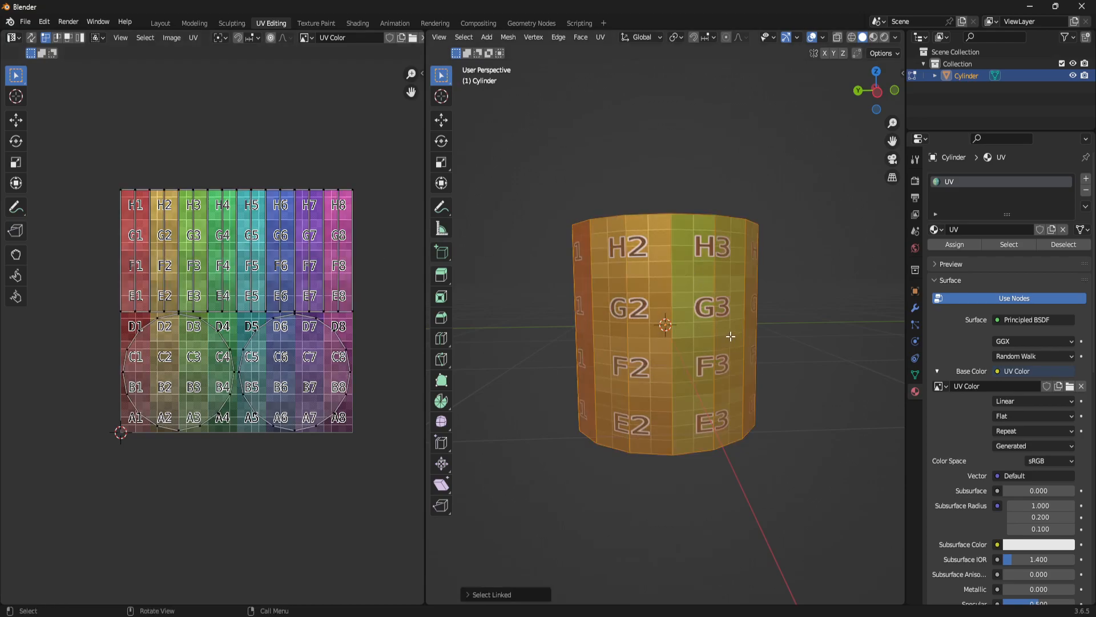
{"action": "left_click", "coordinate": [659, 98]}
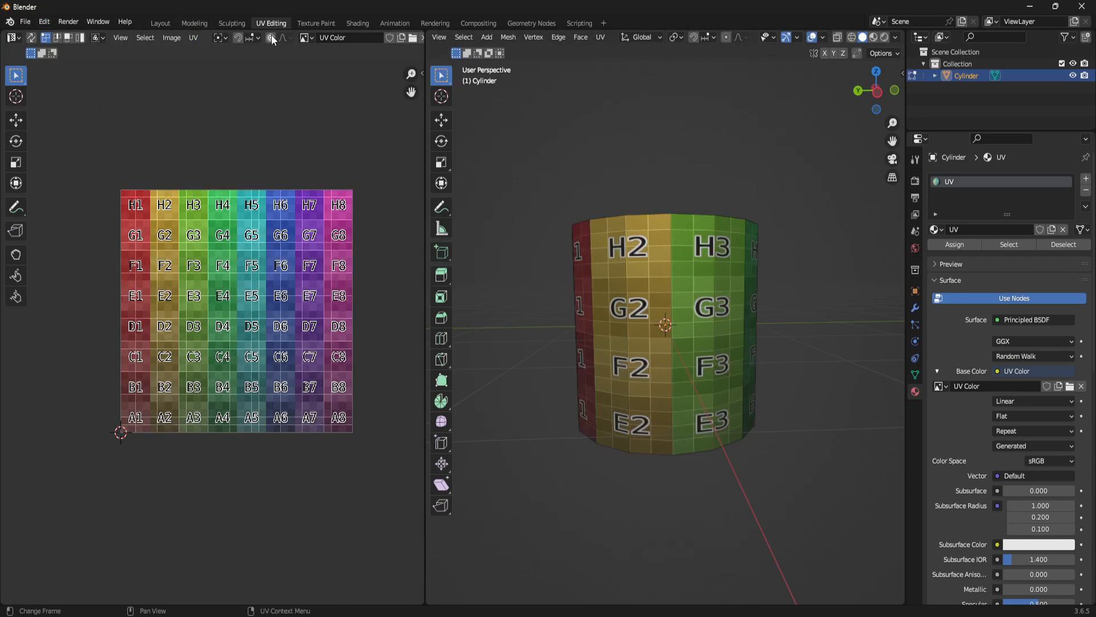
Display the cylinder's grid texture in the Layout workspace by setting viewport shading to Texture colour with MatCap lighting.
{"action": "left_click", "coordinate": [161, 23]}
{"action": "mouse_move", "coordinate": [477, 347]}
{"action": "middle_mouse_down"}
{"action": "mouse_move", "coordinate": [587, 333]}
{"action": "mouse_move", "coordinate": [452, 375]}
{"action": "mouse_move", "coordinate": [557, 378]}
{"action": "mouse_move", "coordinate": [582, 320]}
{"action": "middle_mouse_up"}
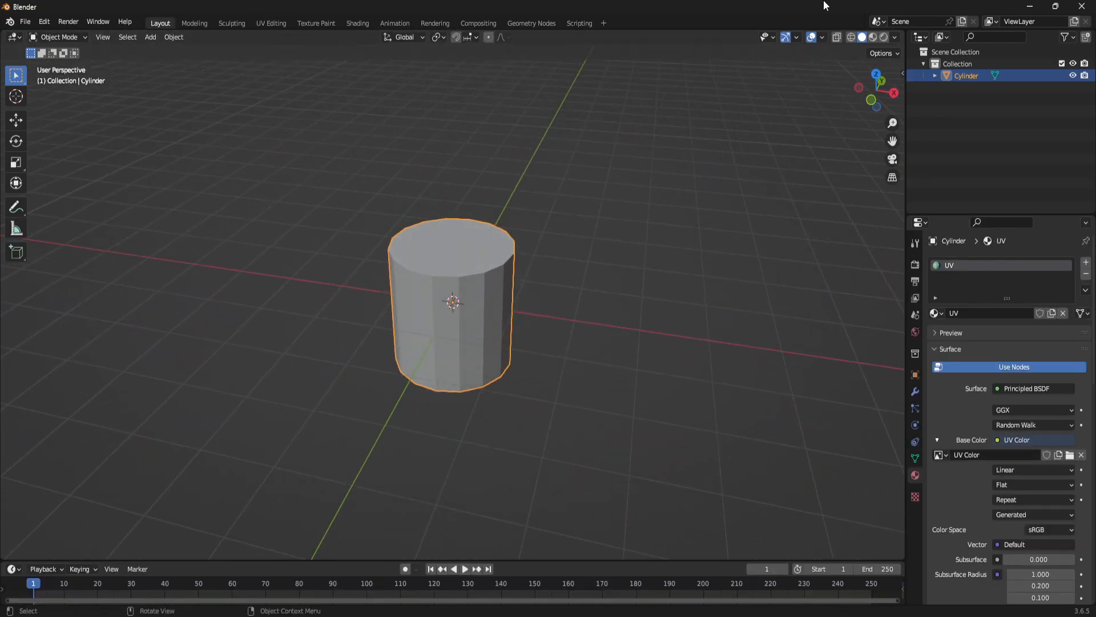
{"action": "left_click", "coordinate": [894, 38]}
{"action": "left_click", "coordinate": [942, 201]}
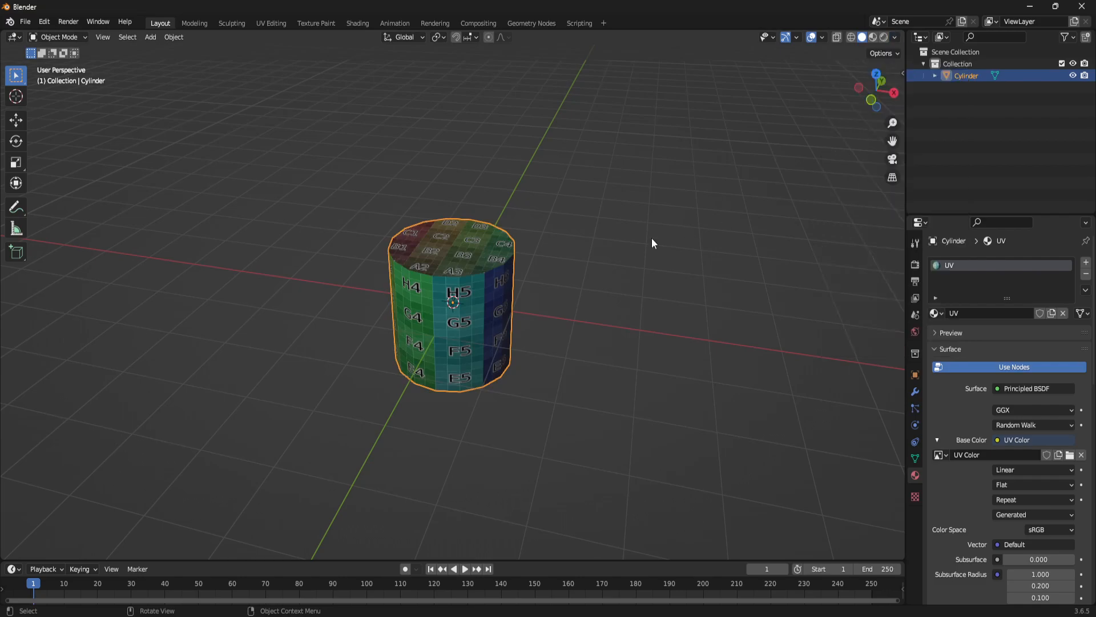
{"action": "left_click", "coordinate": [896, 38]}
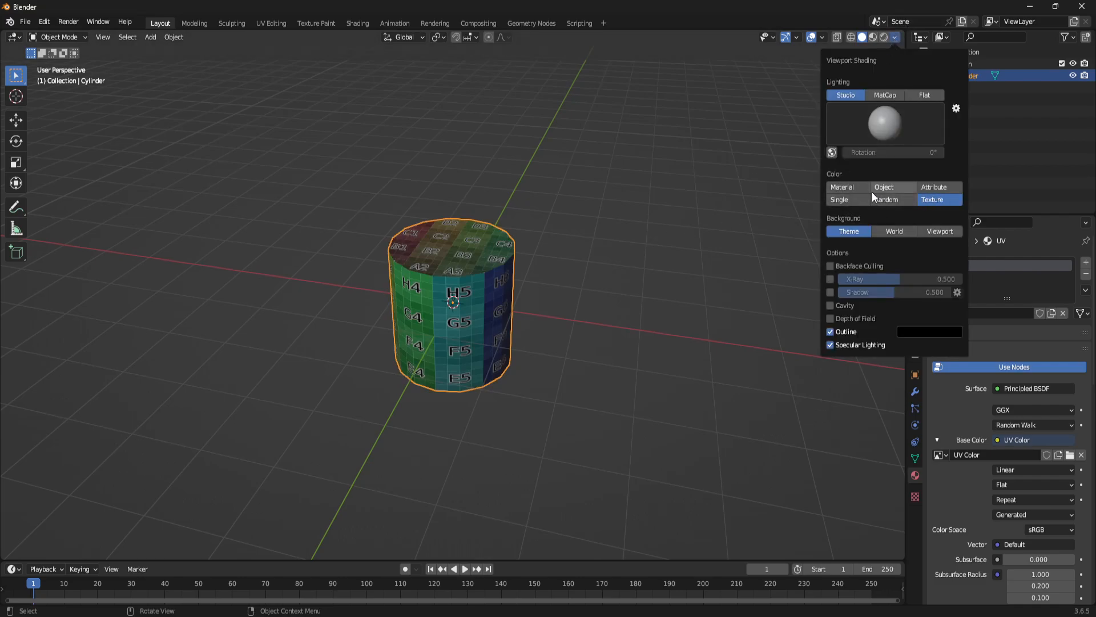
{"action": "left_click", "coordinate": [881, 97]}
{"action": "mouse_move", "coordinate": [609, 297]}
{"action": "middle_mouse_down"}
{"action": "mouse_move", "coordinate": [557, 257]}
{"action": "mouse_move", "coordinate": [599, 283]}
{"action": "middle_mouse_up"}
{"action": "scroll", "coordinate": [578, 302], "scroll_direction": "up", "scroll_amount": 2}
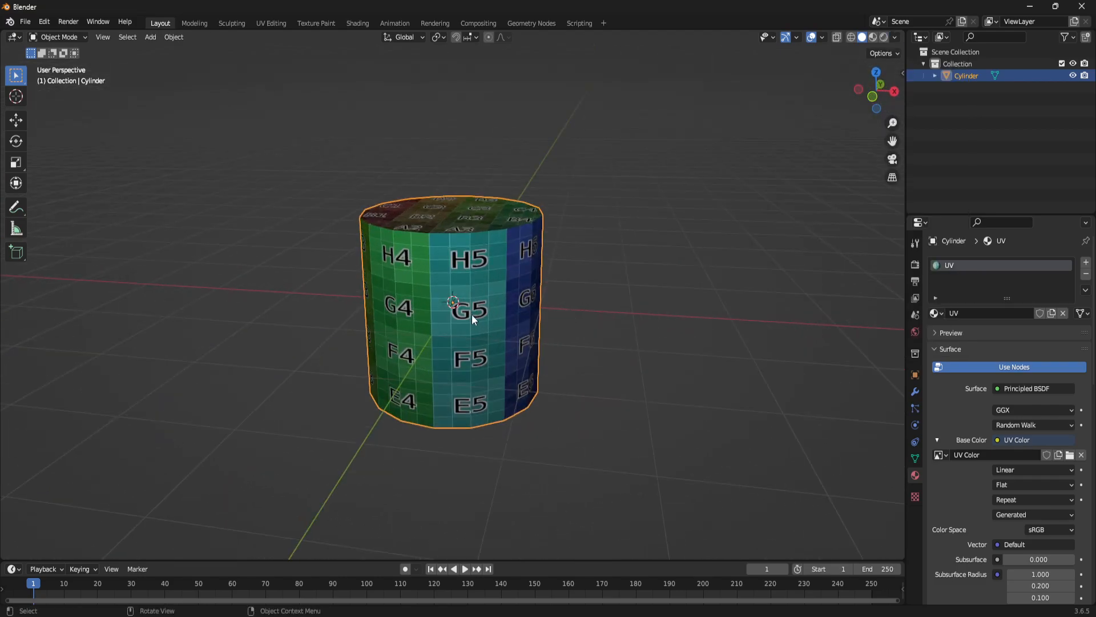
Add a horizontal loop cut around the middle of the cylinder's side in Edit Mode.
{"action": "key", "text": "Tab"}
{"action": "key", "text": "ctrl+r"}
{"action": "left_click", "coordinate": [478, 293]}
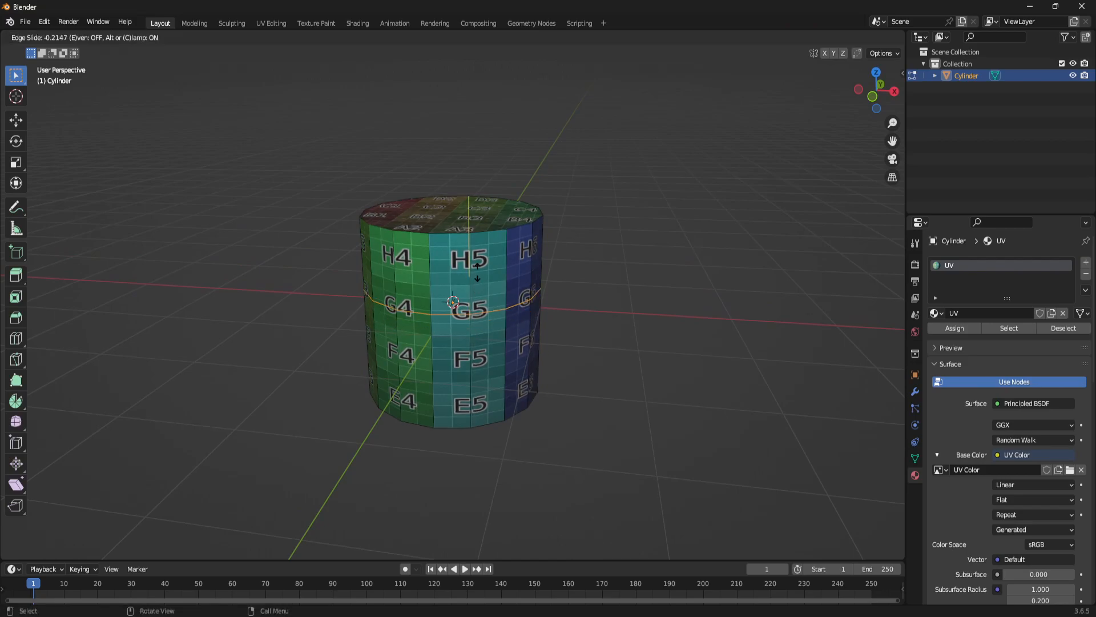
{"action": "left_click", "coordinate": [476, 293]}
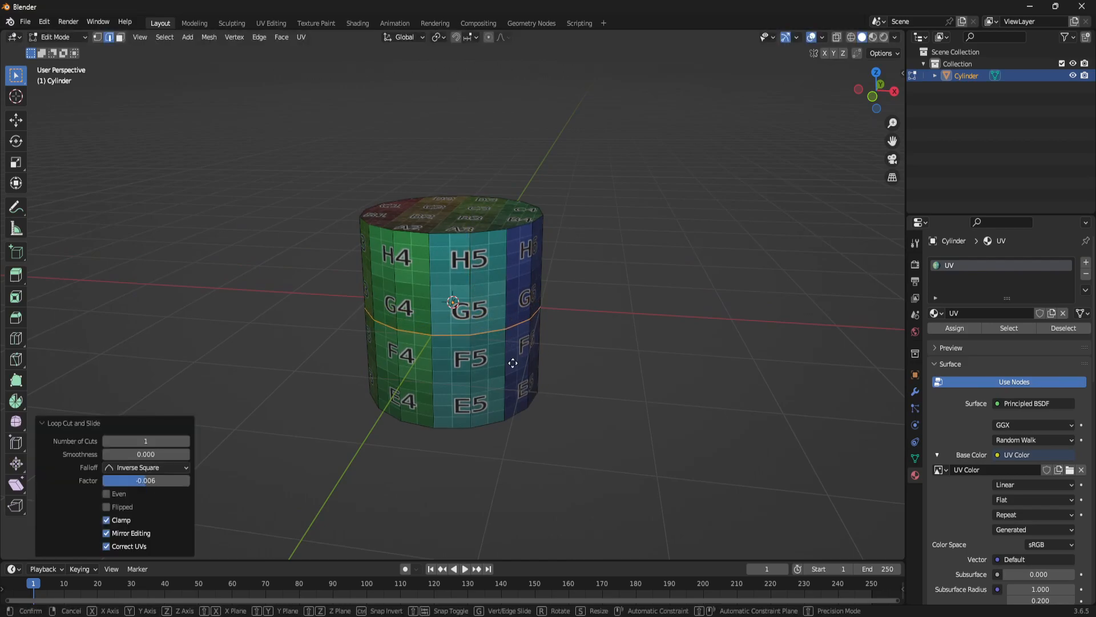
Try moving the middle edge loop up about 0.94 m along Z, and undo the move.
{"action": "key", "text": "g"}
{"action": "key", "text": "z"}
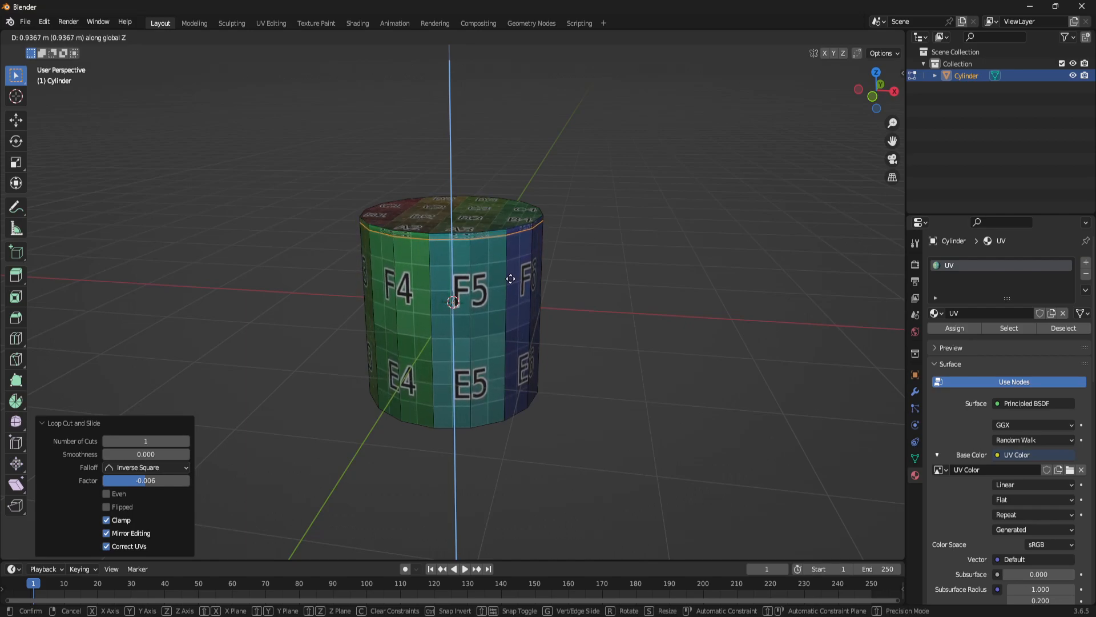
{"action": "left_click", "coordinate": [510, 279]}
{"action": "middle_click_drag", "start_coordinate": [751, 414], "coordinate": [527, 260]}
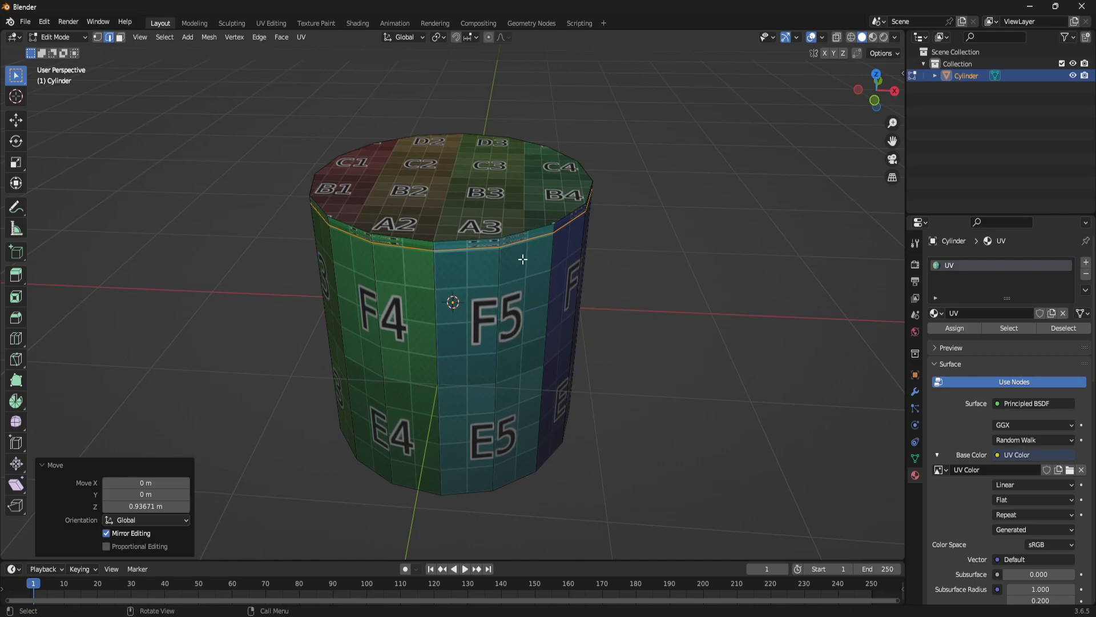
{"action": "key", "text": "ctrl+z"}
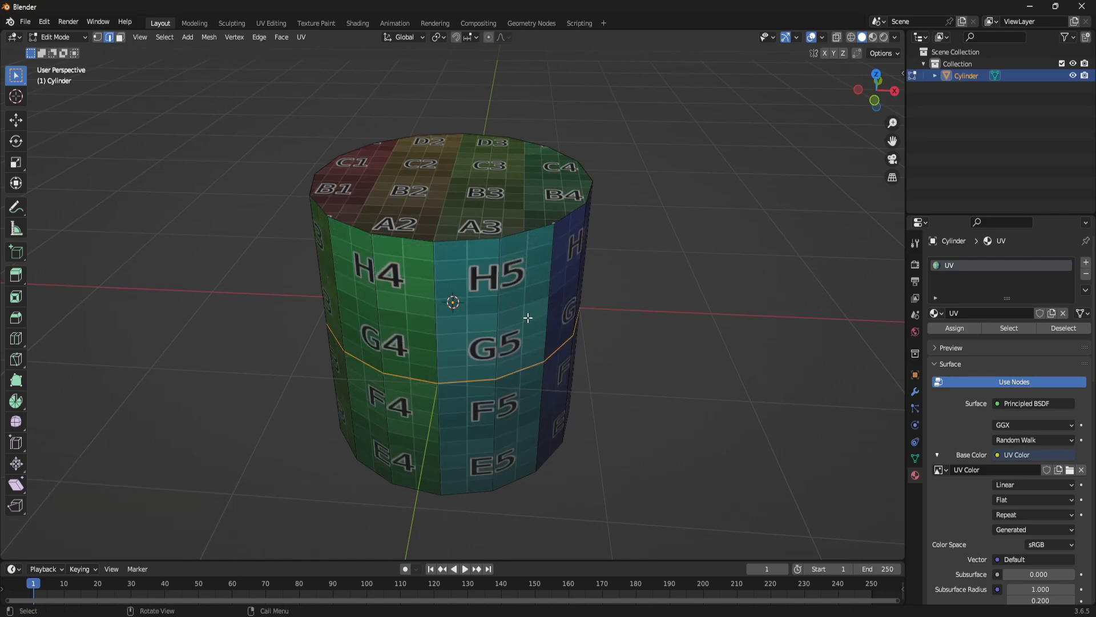
Move the middle edge loop up about 0.85 m along Z to just below the top rim, and clear the selection.
{"action": "key", "text": "g"}
{"action": "key", "text": "z"}
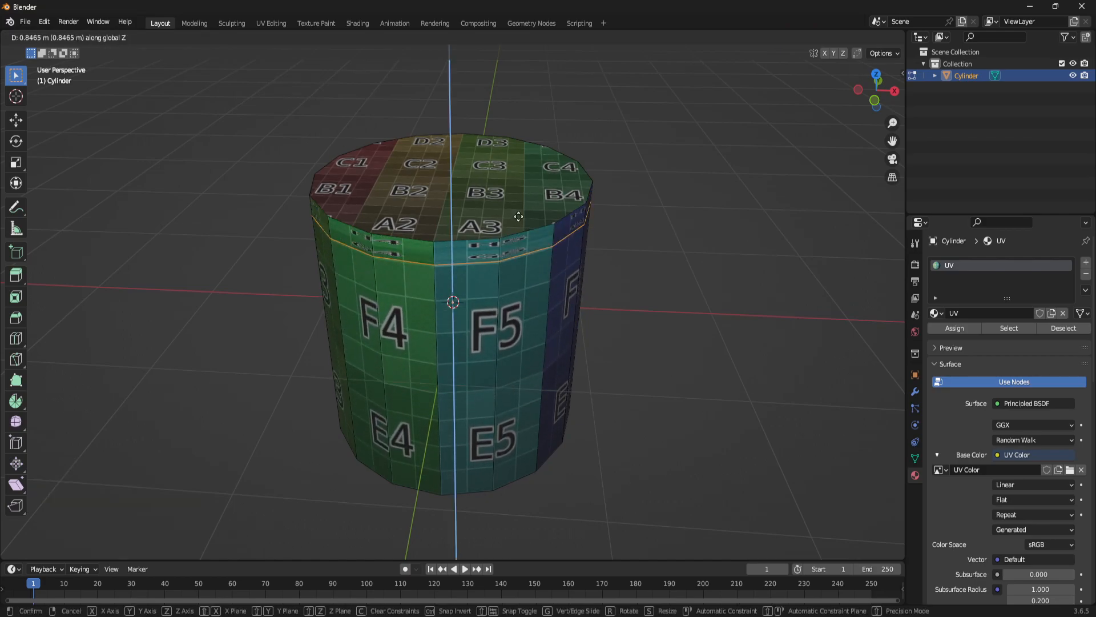
{"action": "left_click", "coordinate": [518, 222]}
{"action": "left_click", "coordinate": [701, 217]}
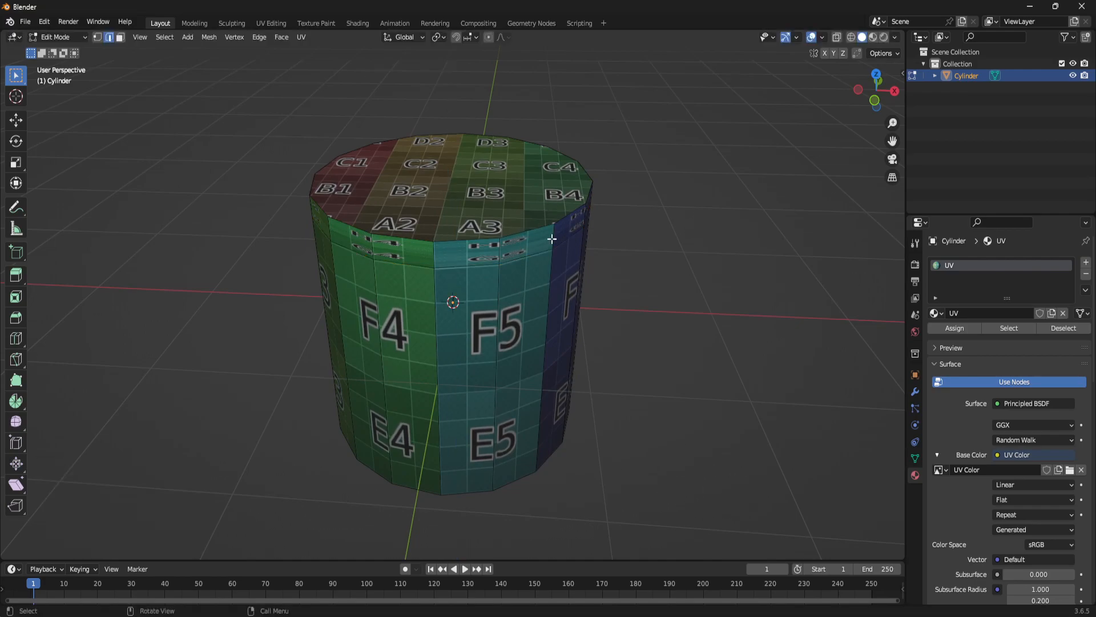
Bevel the cylinder's top rim edge loop with a width of about 0.11 m and 2 segments.
{"action": "left_click", "coordinate": [541, 231], "text": "alt"}
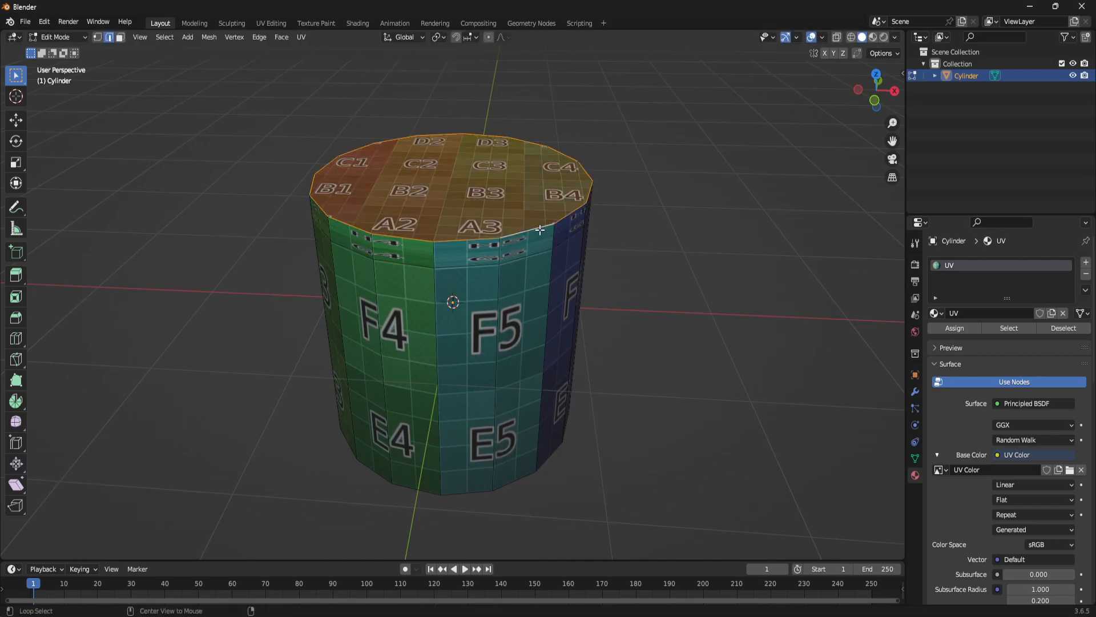
{"action": "key", "text": "ctrl+b"}
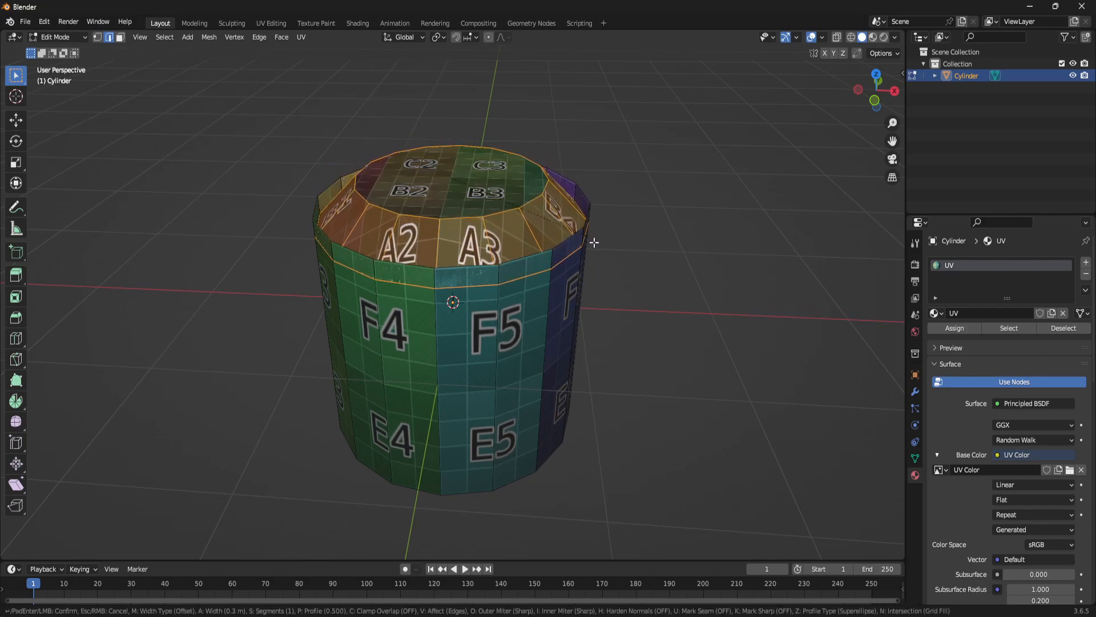
{"action": "left_click", "coordinate": [481, 233]}
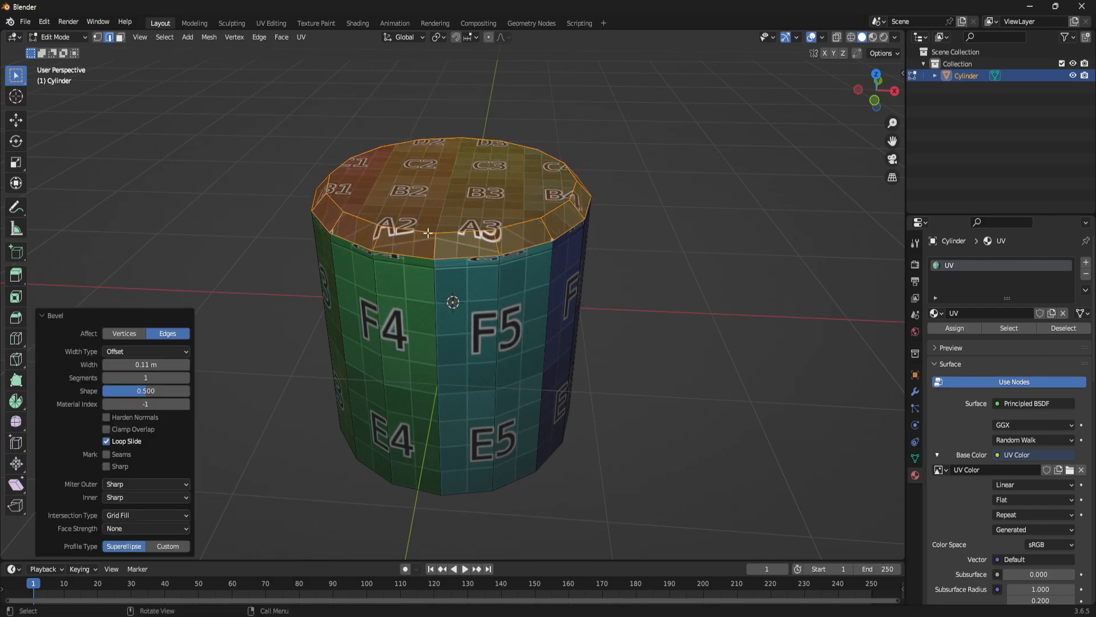
{"action": "left_click", "coordinate": [186, 378]}
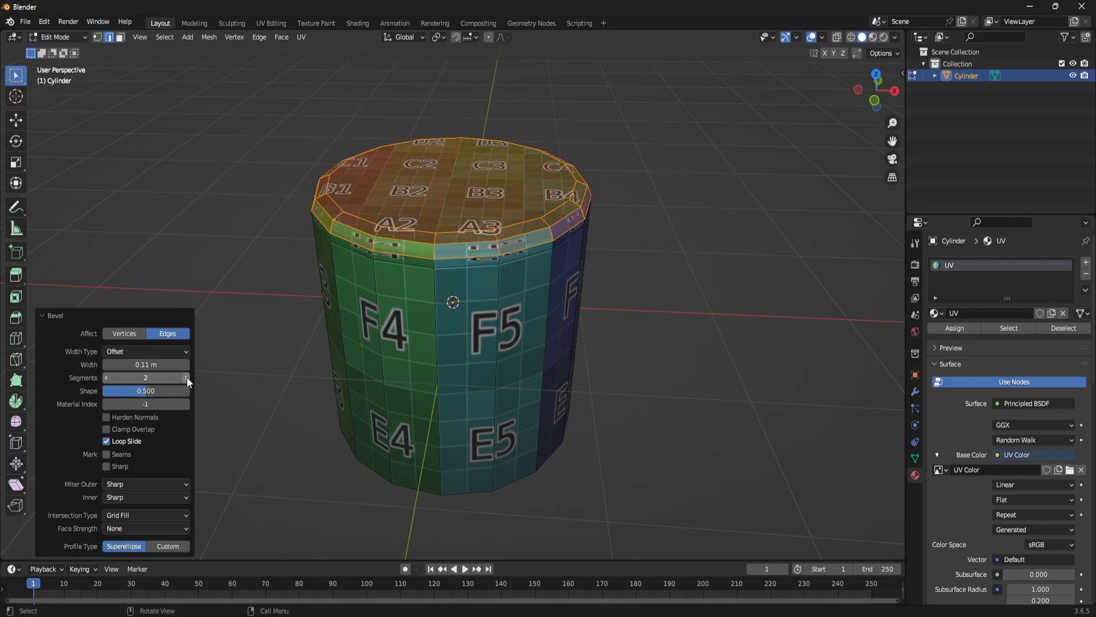
Clear the selection and examine the grid texture around the bevelled top rim and the upper edge loop.
{"action": "left_click", "coordinate": [637, 279]}
{"action": "middle_click_drag", "start_coordinate": [637, 334], "coordinate": [567, 343]}
{"action": "scroll", "coordinate": [514, 274], "scroll_direction": "up", "scroll_amount": 2}
{"action": "middle_click_drag", "start_coordinate": [482, 242], "coordinate": [499, 261]}
{"action": "middle_click_drag", "start_coordinate": [553, 364], "coordinate": [460, 300]}
{"action": "scroll", "coordinate": [455, 294], "scroll_direction": "down", "scroll_amount": 3}
{"action": "middle_click_drag", "start_coordinate": [444, 239], "coordinate": [470, 272]}
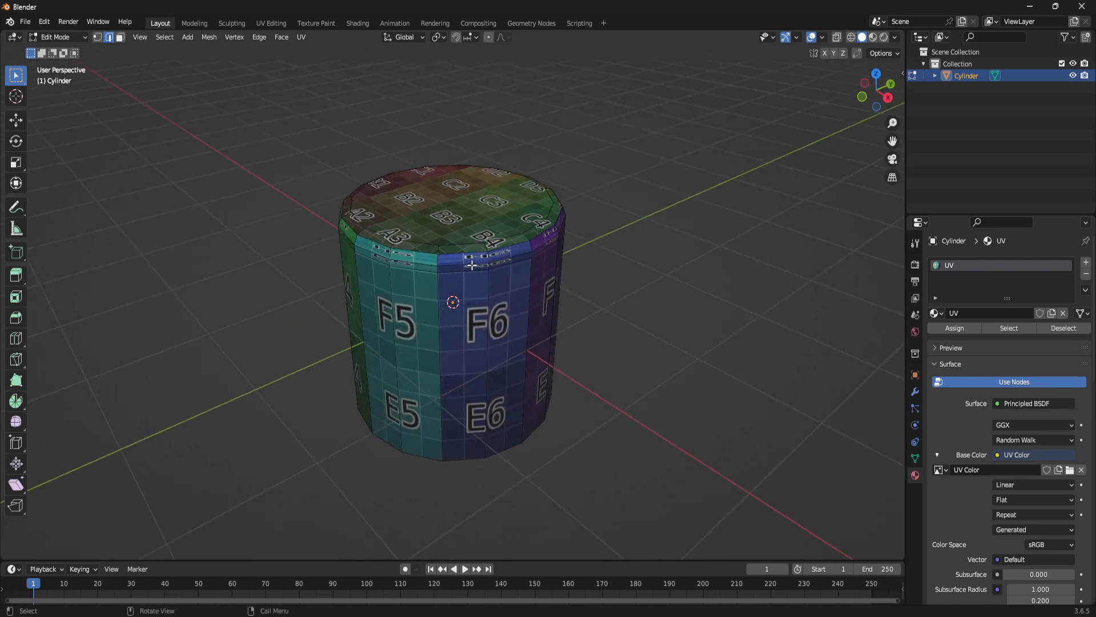
{"action": "mouse_move", "coordinate": [513, 345]}
{"action": "middle_mouse_down"}
{"action": "mouse_move", "coordinate": [523, 309]}
{"action": "mouse_move", "coordinate": [474, 294]}
{"action": "mouse_move", "coordinate": [499, 333]}
{"action": "middle_mouse_up"}
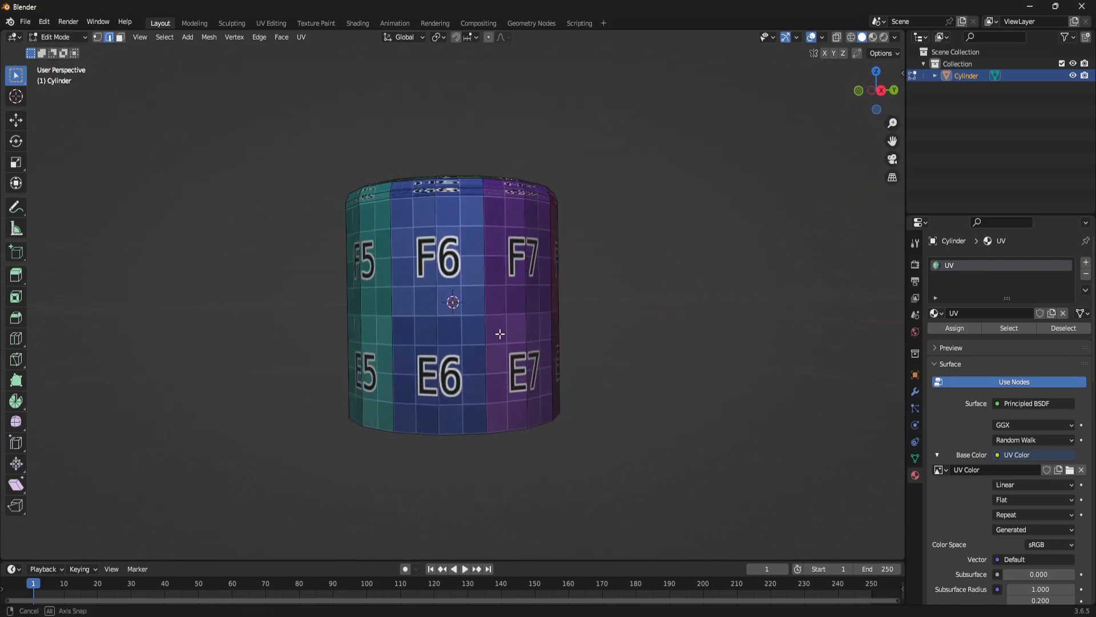
Add a centred horizontal loop cut around the cylinder's side below the upper edge loop.
{"action": "key", "text": "ctrl+r"}
{"action": "left_click", "coordinate": [486, 293]}
{"action": "right_click", "coordinate": [487, 294]}
{"action": "left_click", "coordinate": [673, 341]}
Select the new side edge loop and move it down about 0.82 m along Z, close to the base.
{"action": "left_click", "coordinate": [513, 313], "text": "alt"}
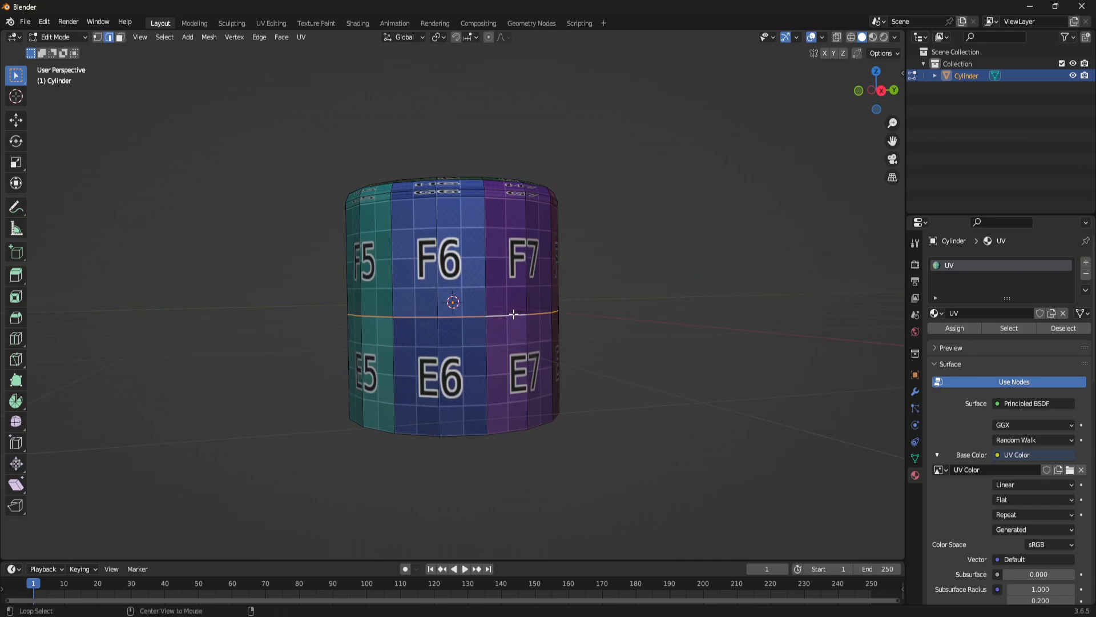
{"action": "key", "text": "g"}
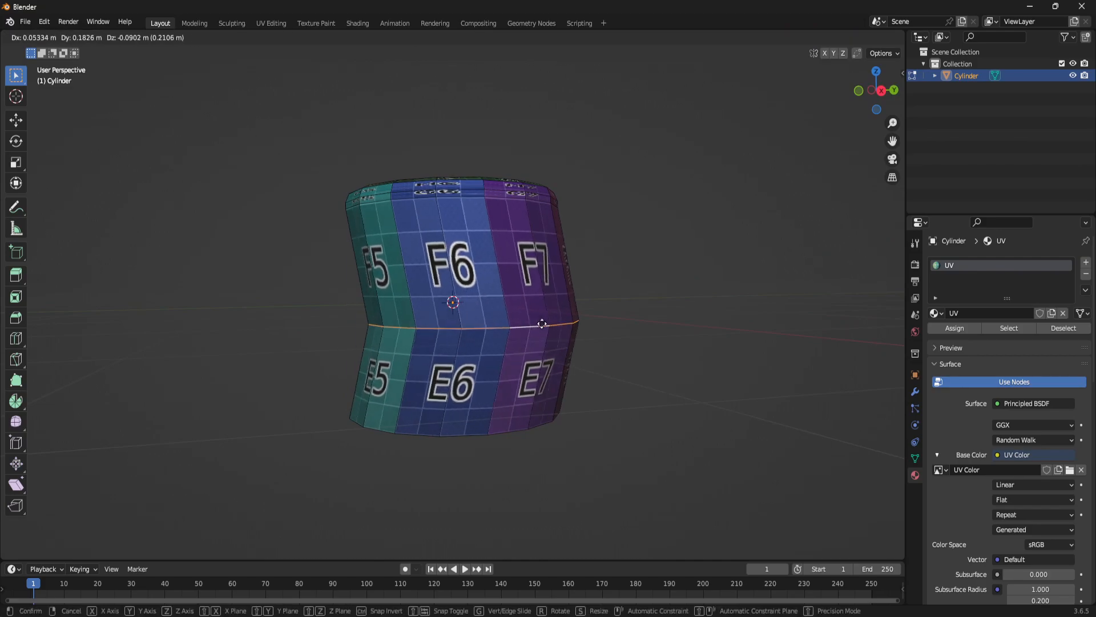
{"action": "key", "text": "z"}
{"action": "left_click", "coordinate": [528, 403]}
Select the cylinder's bottom face, scale it inward to about 0.85, and clear the selection.
{"action": "middle_click_drag", "start_coordinate": [528, 402], "coordinate": [501, 349]}
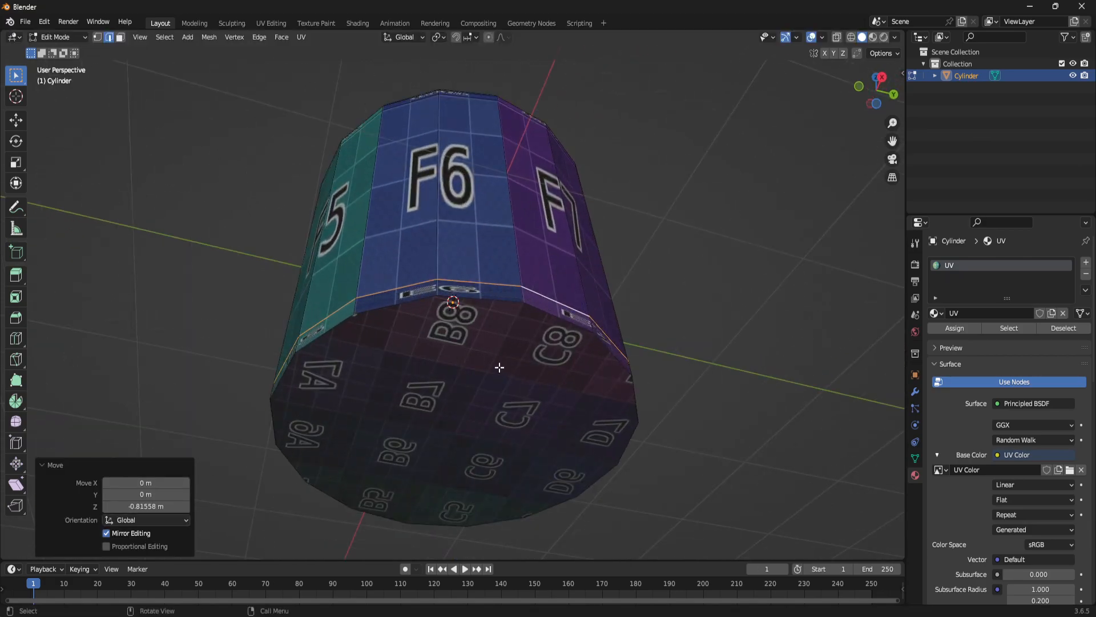
{"action": "key", "text": "f"}
{"action": "key", "text": "s"}
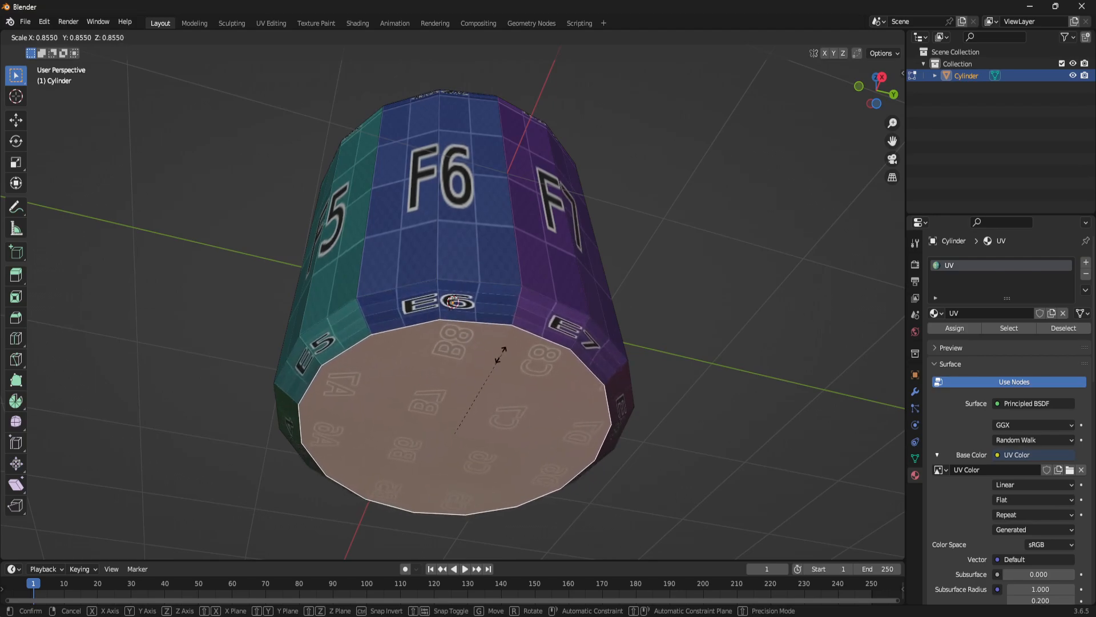
{"action": "left_click", "coordinate": [510, 348]}
{"action": "scroll", "coordinate": [682, 294], "scroll_direction": "down", "scroll_amount": 2}
{"action": "middle_click_drag", "start_coordinate": [678, 291], "coordinate": [624, 367]}
{"action": "left_click", "coordinate": [588, 382]}
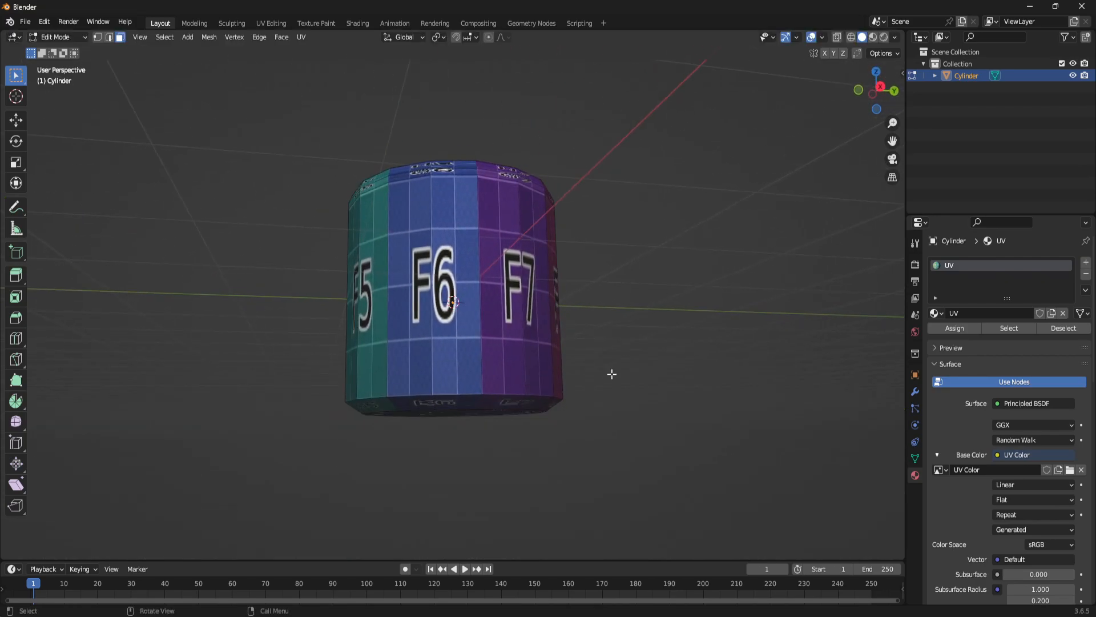
Bevel the edge loop above the tapered base with a width of about 0.08 m and 2 segments.
{"action": "left_click", "coordinate": [462, 394], "text": "alt"}
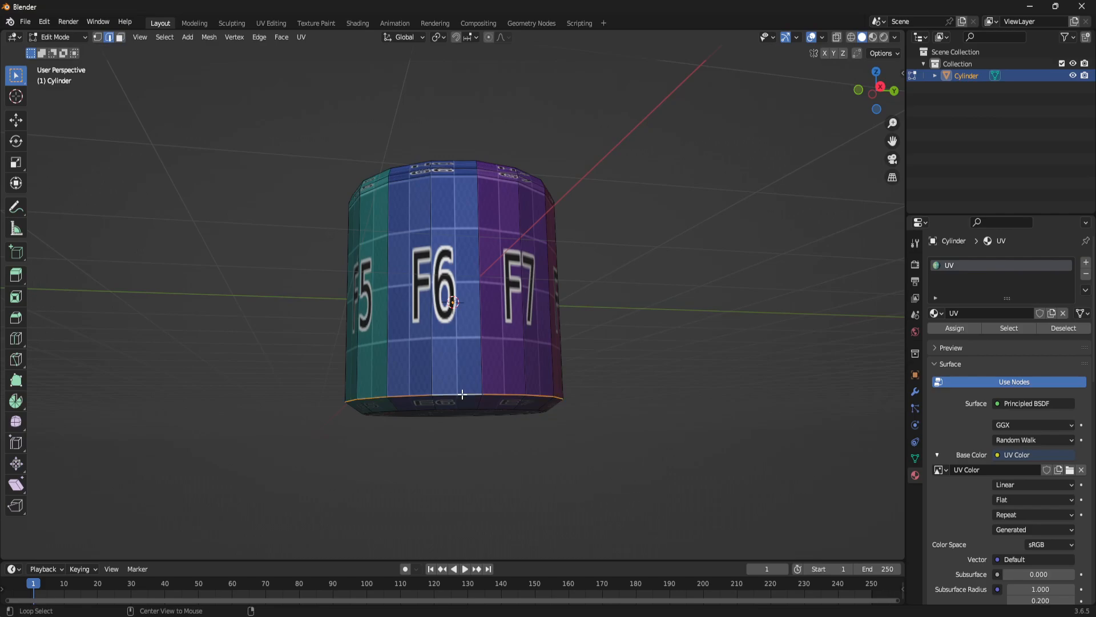
{"action": "key", "text": "ctrl+b"}
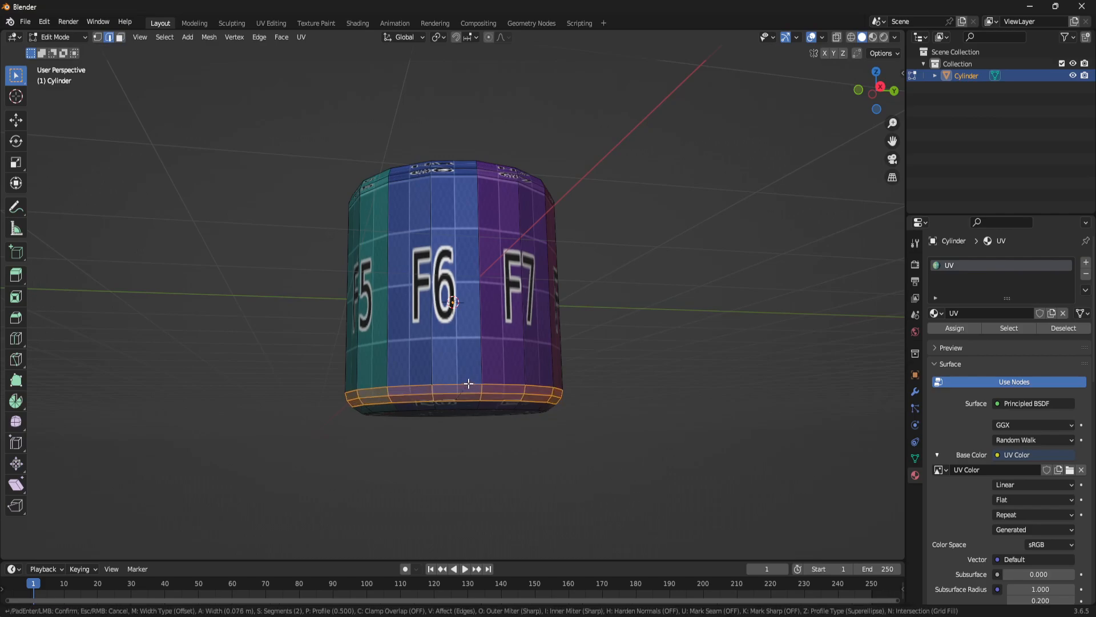
{"action": "left_click", "coordinate": [470, 382]}
{"action": "scroll", "coordinate": [642, 399], "scroll_direction": "down", "scroll_amount": 2}
{"action": "left_click", "coordinate": [639, 389]}
Select the cylinder's entire linked mesh and display its UV layout in the UV Editing workspace.
{"action": "middle_click_drag", "start_coordinate": [639, 389], "coordinate": [635, 251]}
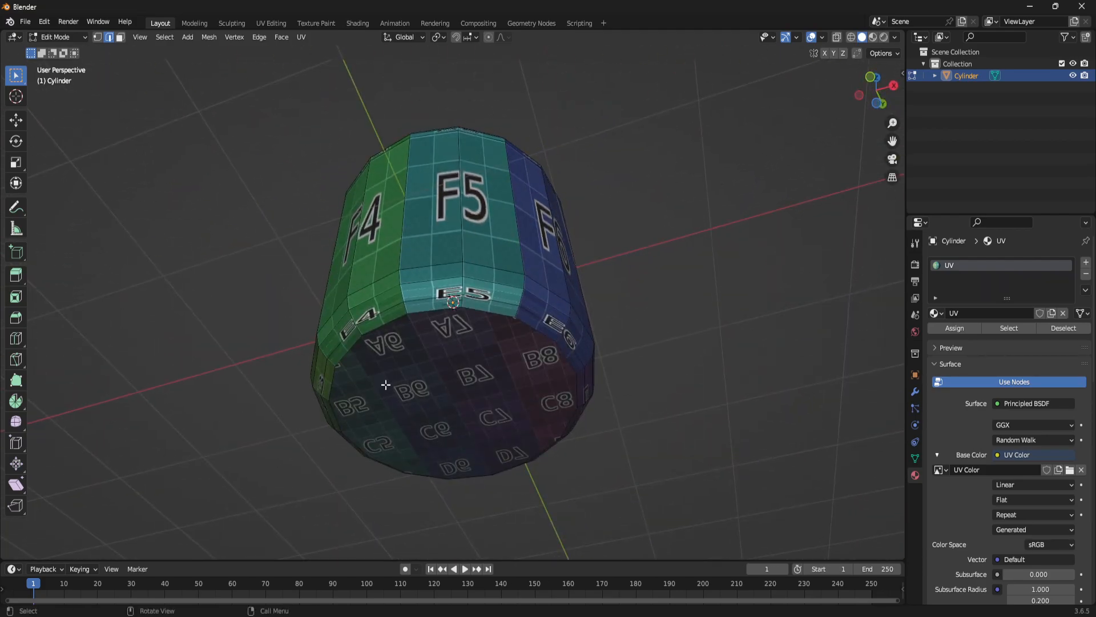
{"action": "middle_click_drag", "start_coordinate": [587, 397], "coordinate": [507, 379]}
{"action": "scroll", "coordinate": [507, 379], "scroll_direction": "up", "scroll_amount": 2}
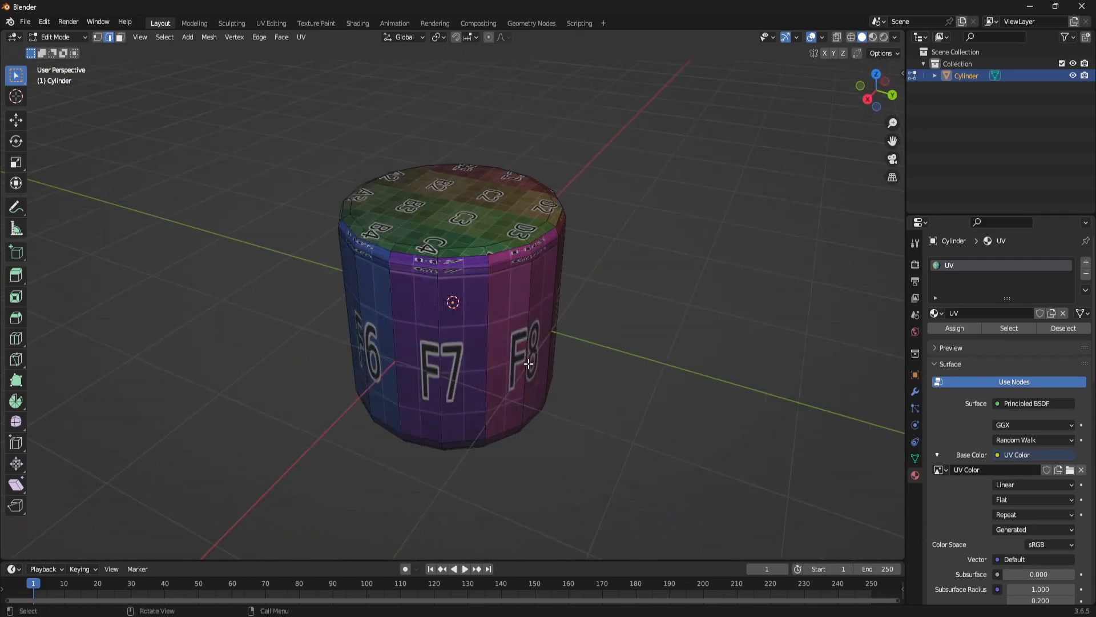
{"action": "key", "text": "Tab"}
{"action": "key", "text": "Tab"}
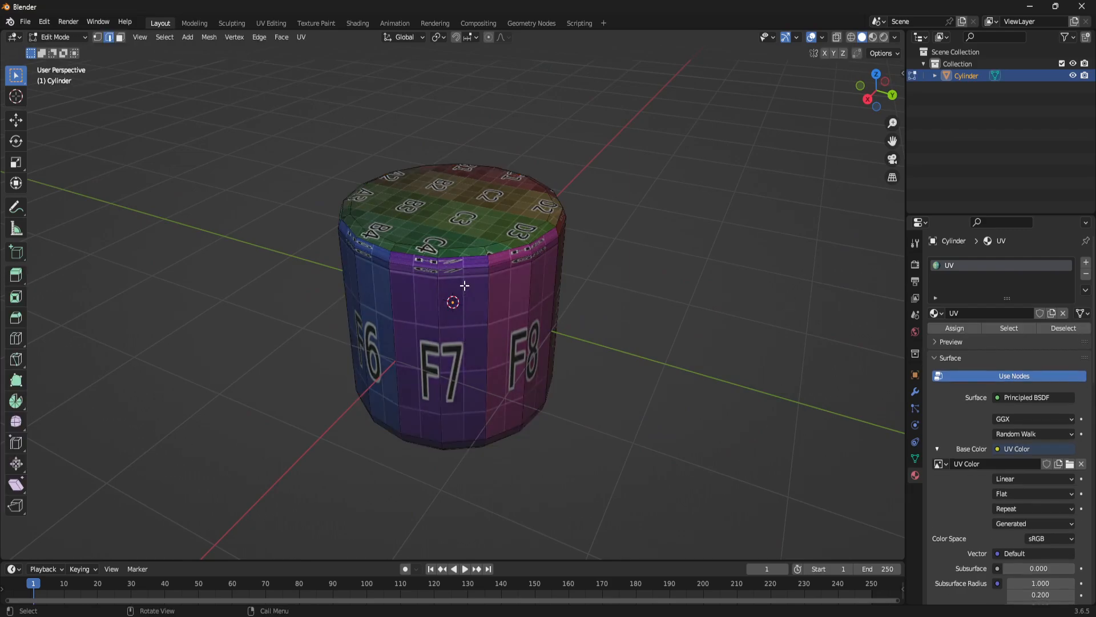
{"action": "key", "text": "ctrl+l"}
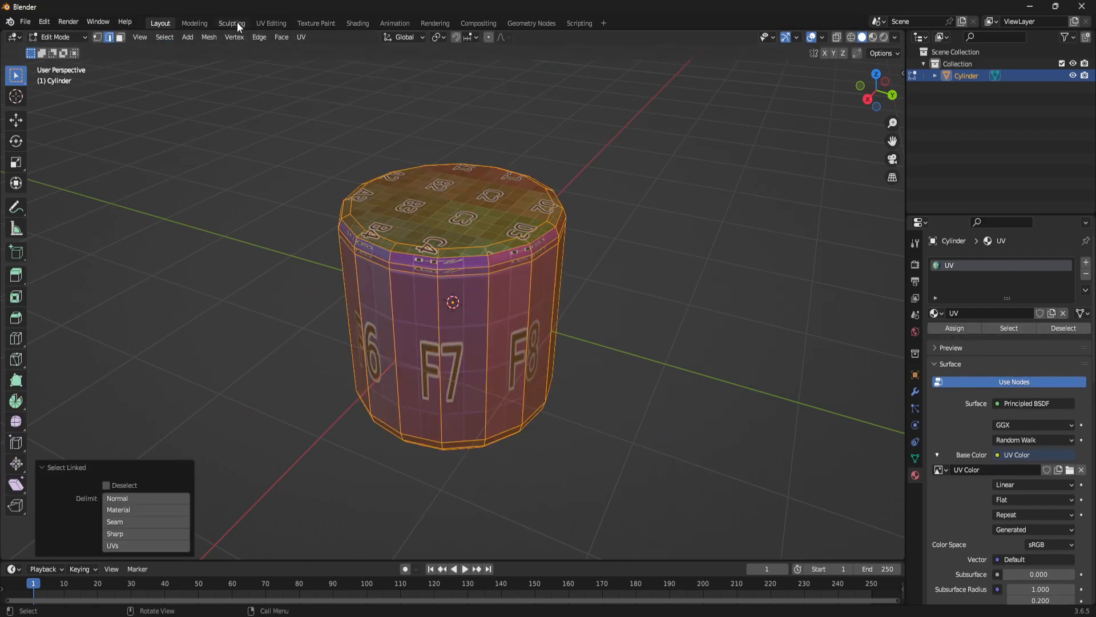
{"action": "left_click", "coordinate": [271, 23]}
{"action": "middle_click_drag", "start_coordinate": [502, 328], "coordinate": [627, 308]}
{"action": "scroll", "coordinate": [658, 342], "scroll_direction": "down", "scroll_amount": 2}
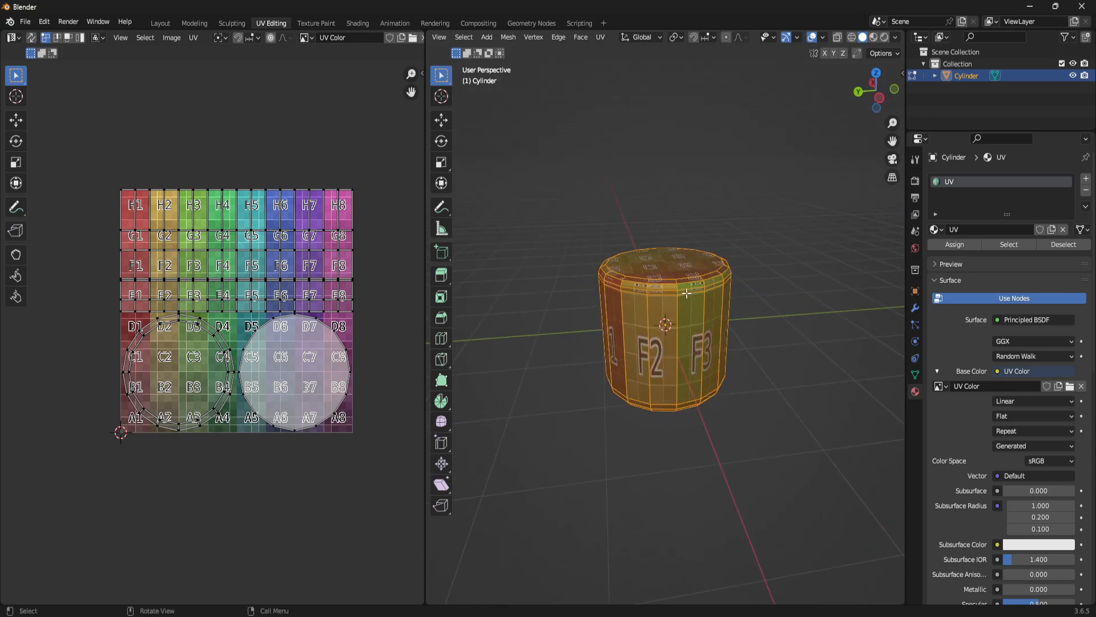
Unwrap the whole selected cylinder with Sphere Projection and clear the selection.
{"action": "key", "text": "u"}
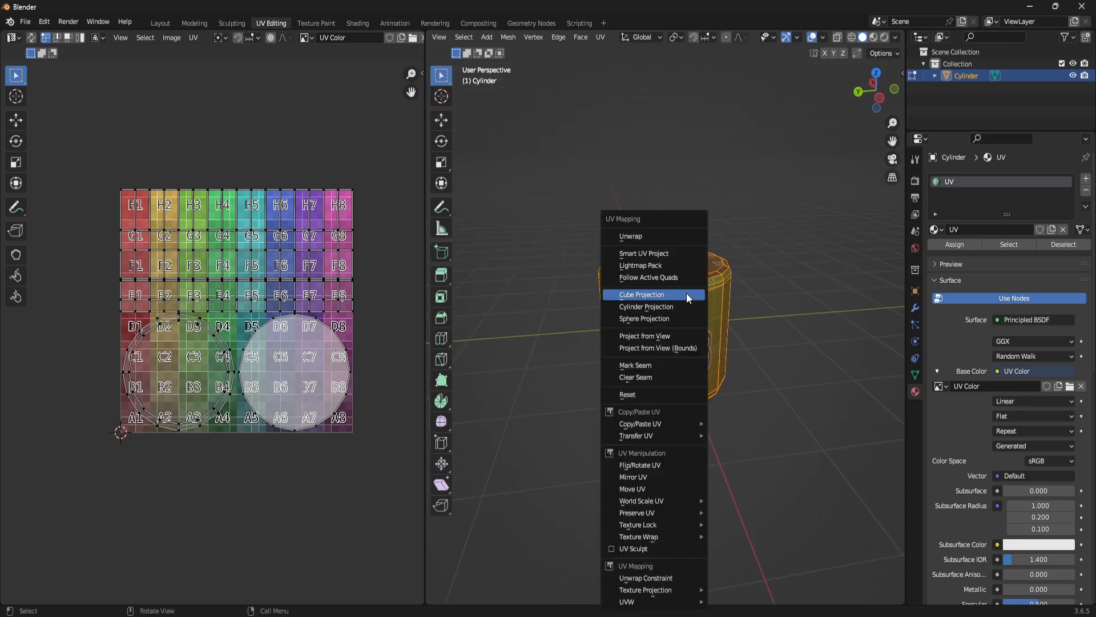
{"action": "left_click", "coordinate": [636, 320]}
{"action": "left_click", "coordinate": [636, 510]}
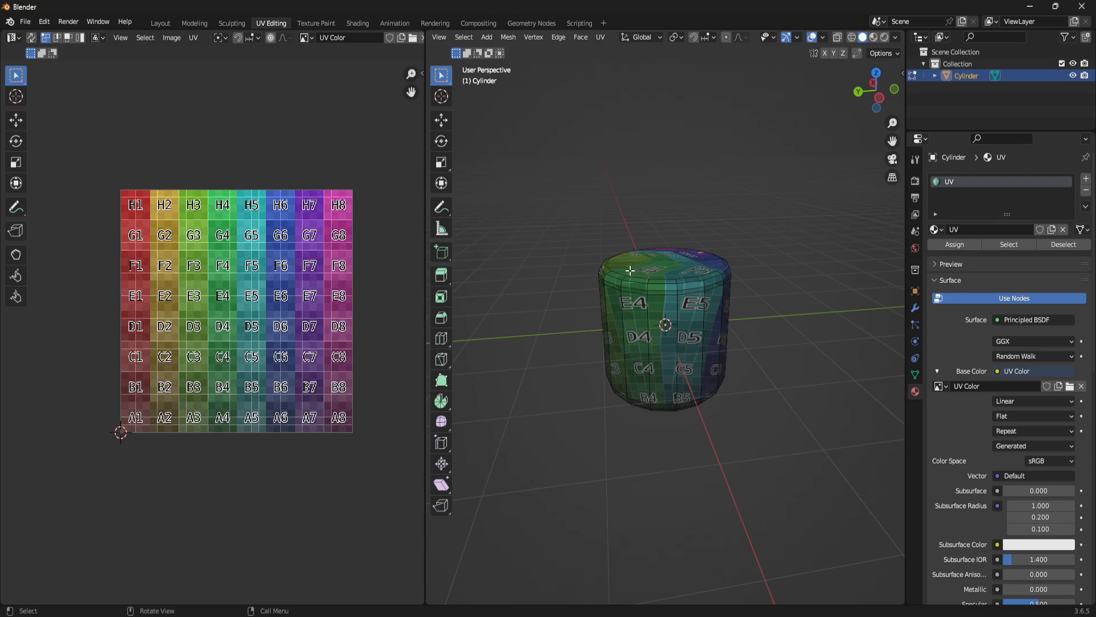
Examine how the projected grid texture runs across the cylinder's sides, top and underside beside the UV Editor image.
{"action": "scroll", "coordinate": [681, 358], "scroll_direction": "up", "scroll_amount": 3}
{"action": "middle_click_drag", "start_coordinate": [681, 358], "coordinate": [565, 333]}
{"action": "scroll", "coordinate": [668, 329], "scroll_direction": "down", "scroll_amount": 3}
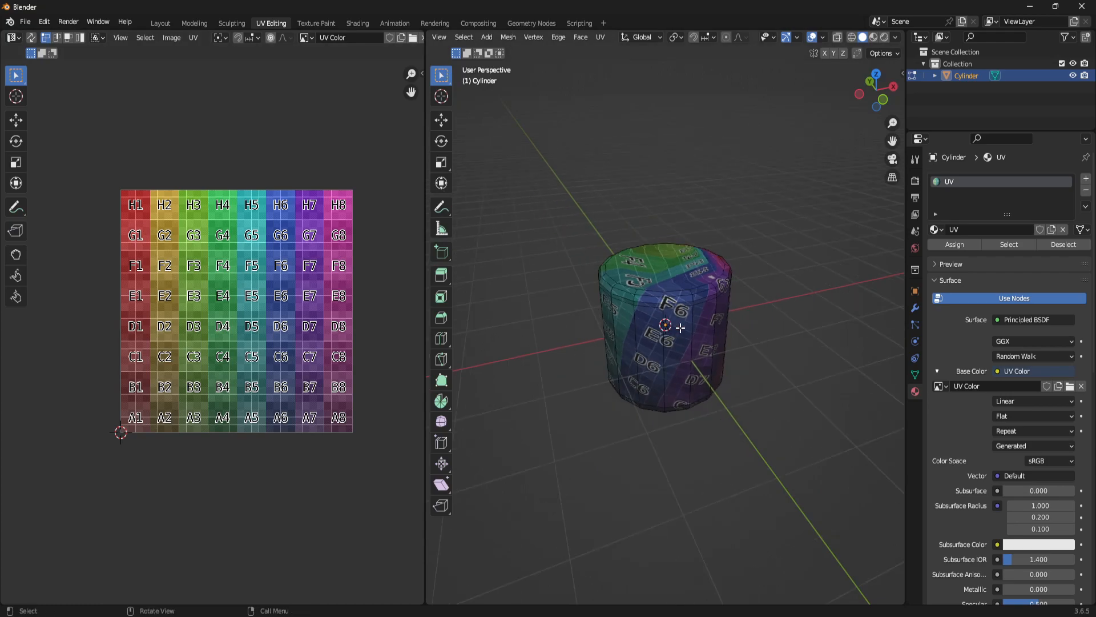
{"action": "middle_click_drag", "start_coordinate": [674, 331], "coordinate": [618, 297]}
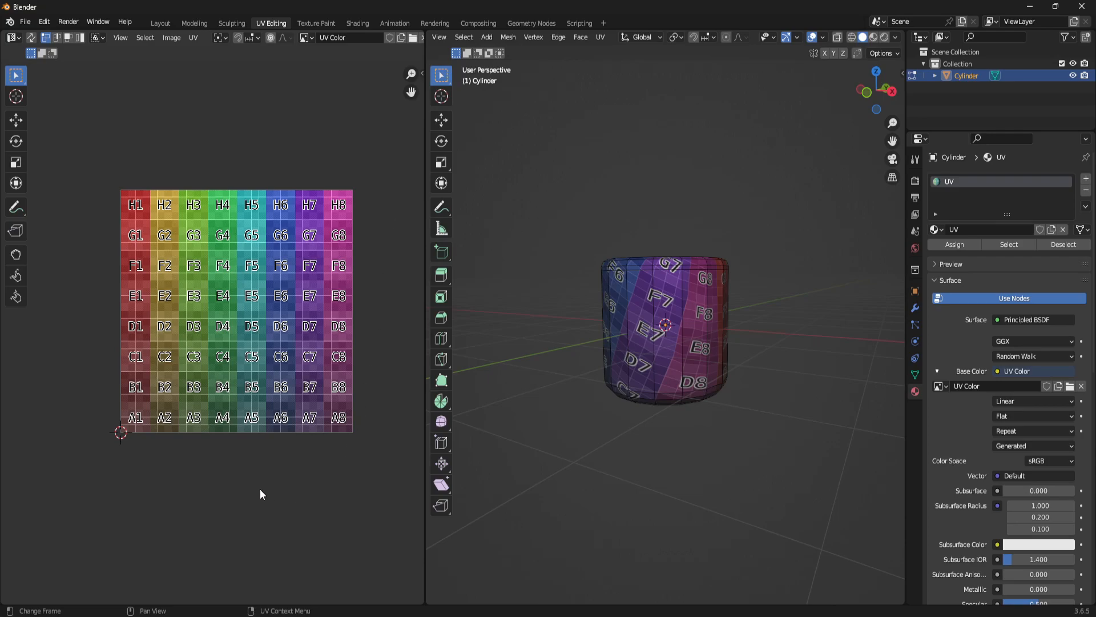
{"action": "scroll", "coordinate": [185, 294], "scroll_direction": "down", "scroll_amount": 3}
{"action": "scroll", "coordinate": [223, 291], "scroll_direction": "up", "scroll_amount": 2}
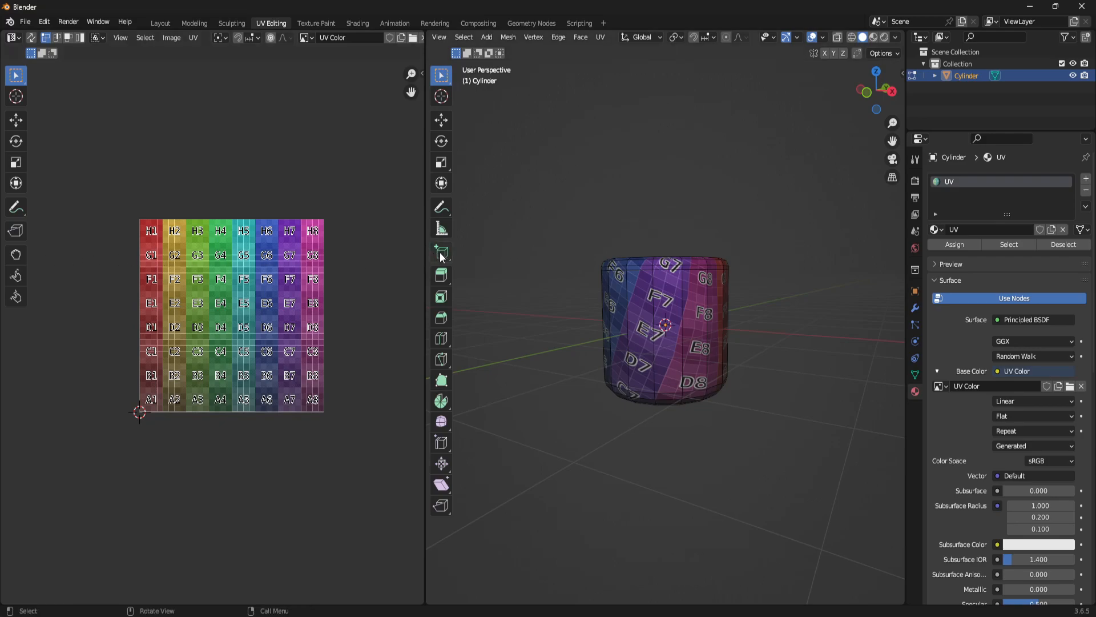
{"action": "middle_click_drag", "start_coordinate": [712, 286], "coordinate": [711, 324]}
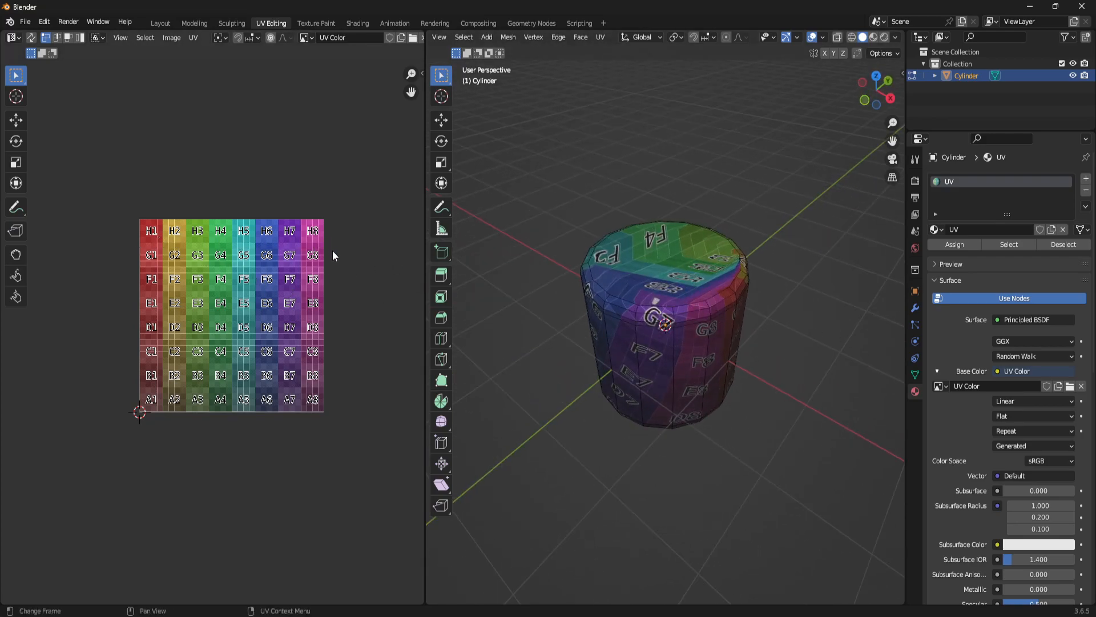
{"action": "middle_click_drag", "start_coordinate": [898, 446], "coordinate": [689, 341]}
{"action": "scroll", "coordinate": [756, 401], "scroll_direction": "up", "scroll_amount": 3}
{"action": "scroll", "coordinate": [689, 341], "scroll_direction": "down", "scroll_amount": 3}
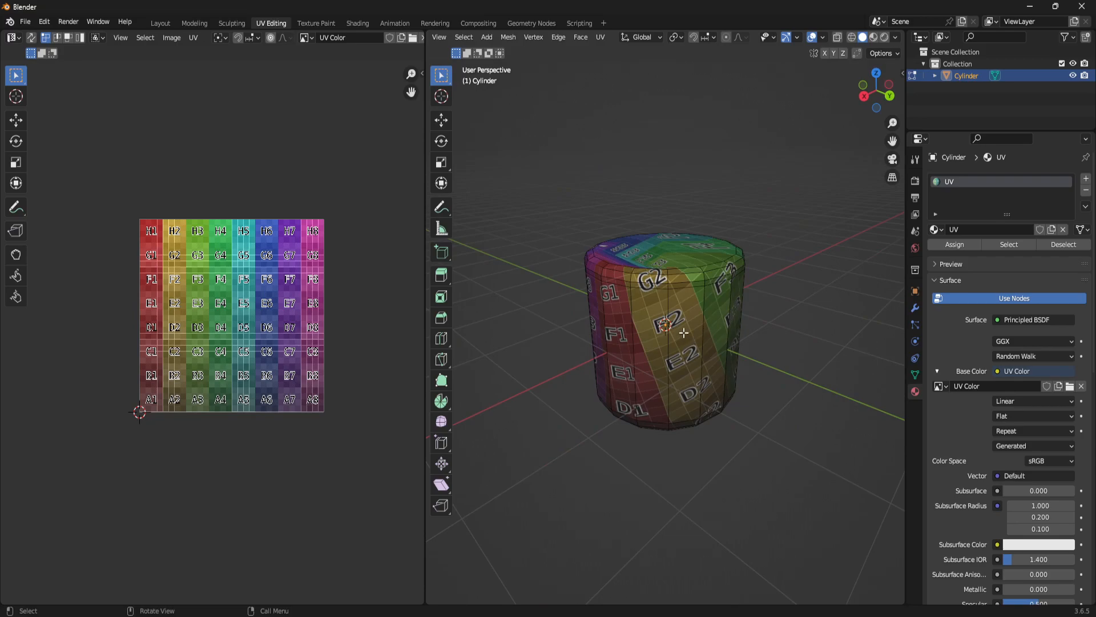
{"action": "middle_click_drag", "start_coordinate": [724, 337], "coordinate": [673, 203]}
{"action": "scroll", "coordinate": [672, 203], "scroll_direction": "up", "scroll_amount": 2}
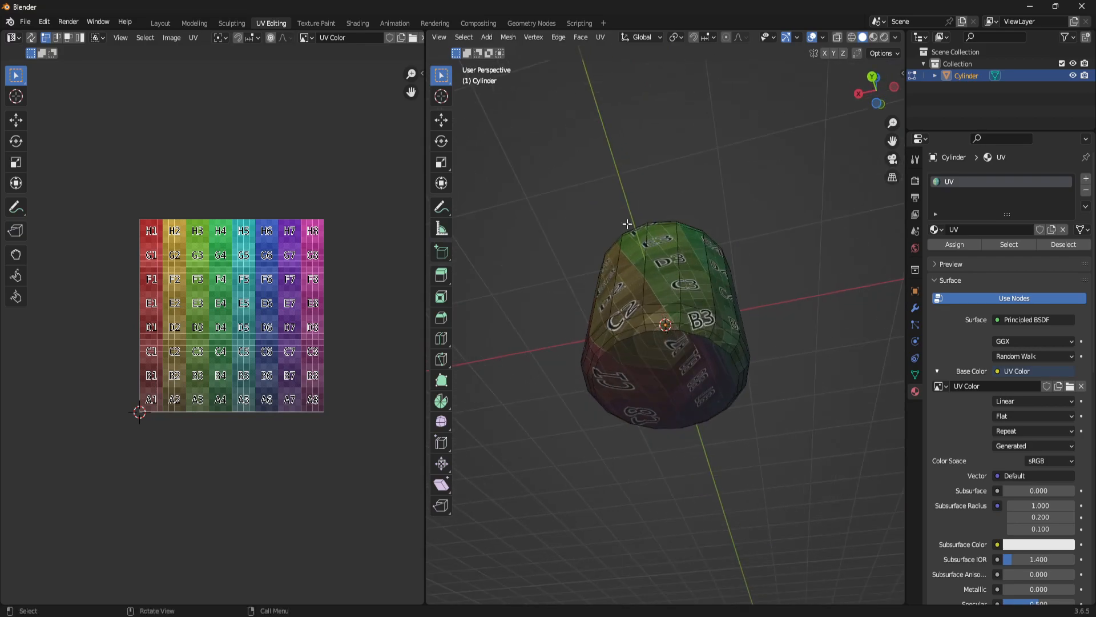
Look through the UV Editor's available UV commands and display its sidebar with the image settings.
{"action": "left_click", "coordinate": [195, 37]}
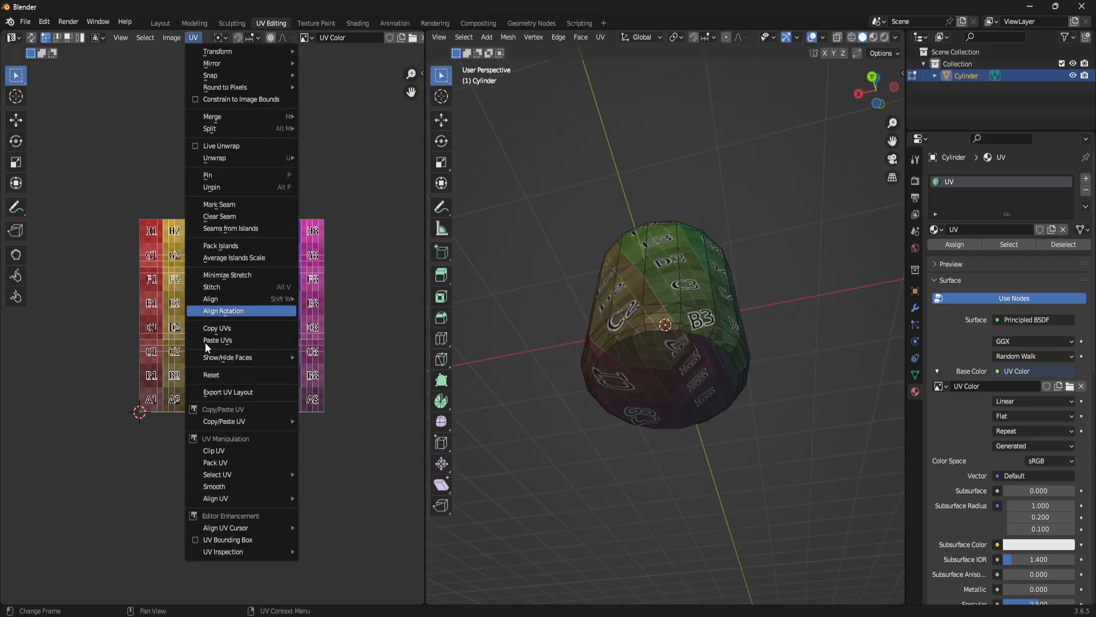
{"action": "left_click", "coordinate": [422, 71]}
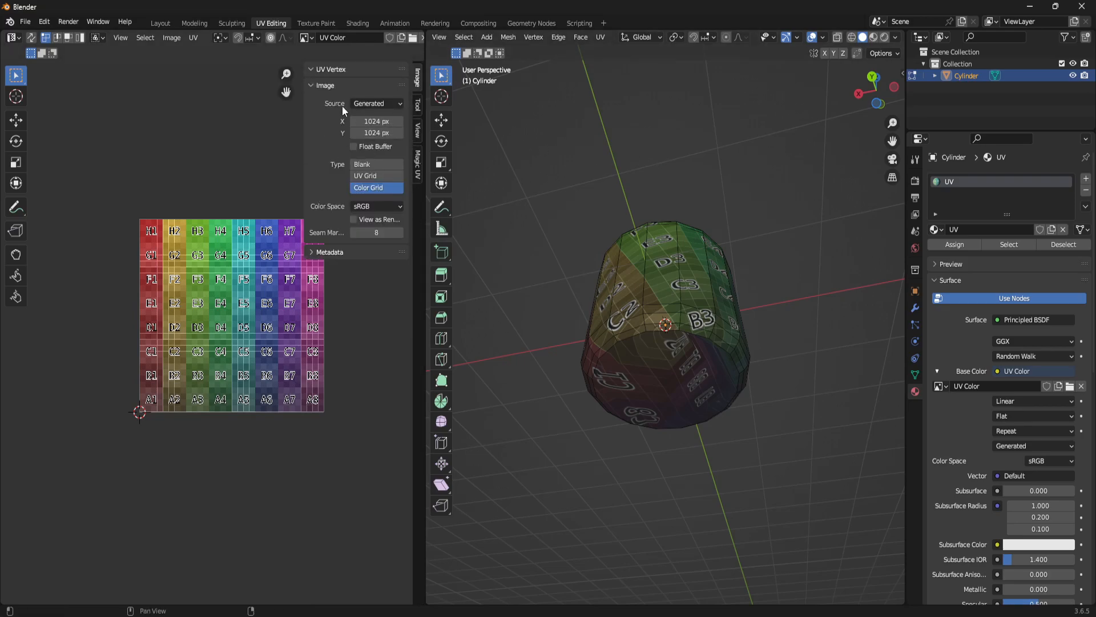
Display the Magic UV tools in the UV Editor sidebar and look through the viewport's UV mapping commands.
{"action": "middle_click_drag", "start_coordinate": [531, 246], "coordinate": [571, 320]}
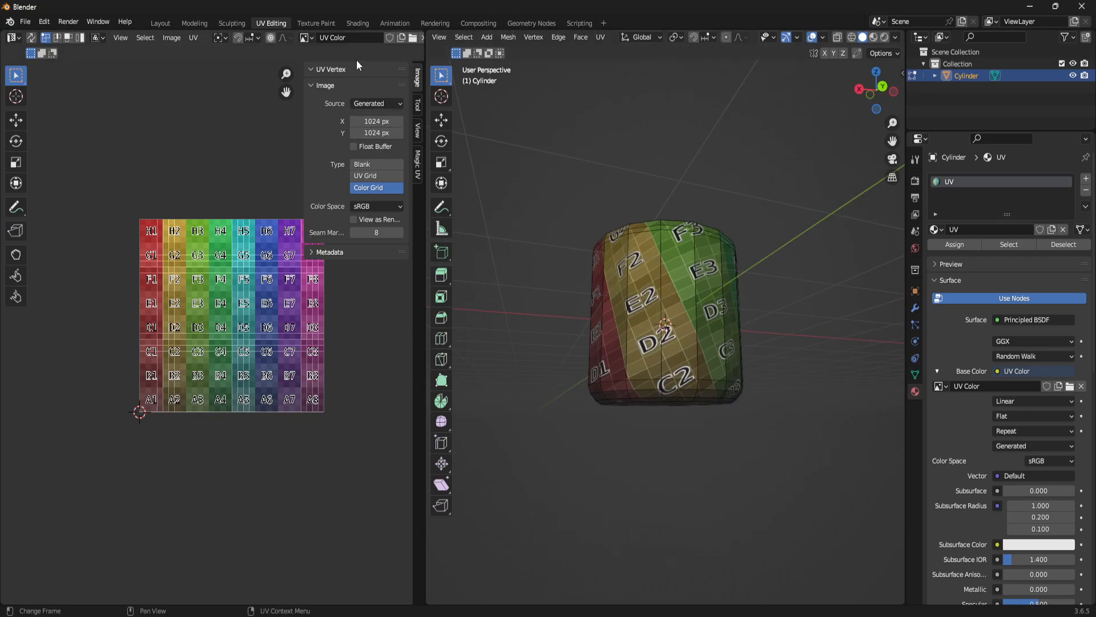
{"action": "left_click", "coordinate": [418, 165]}
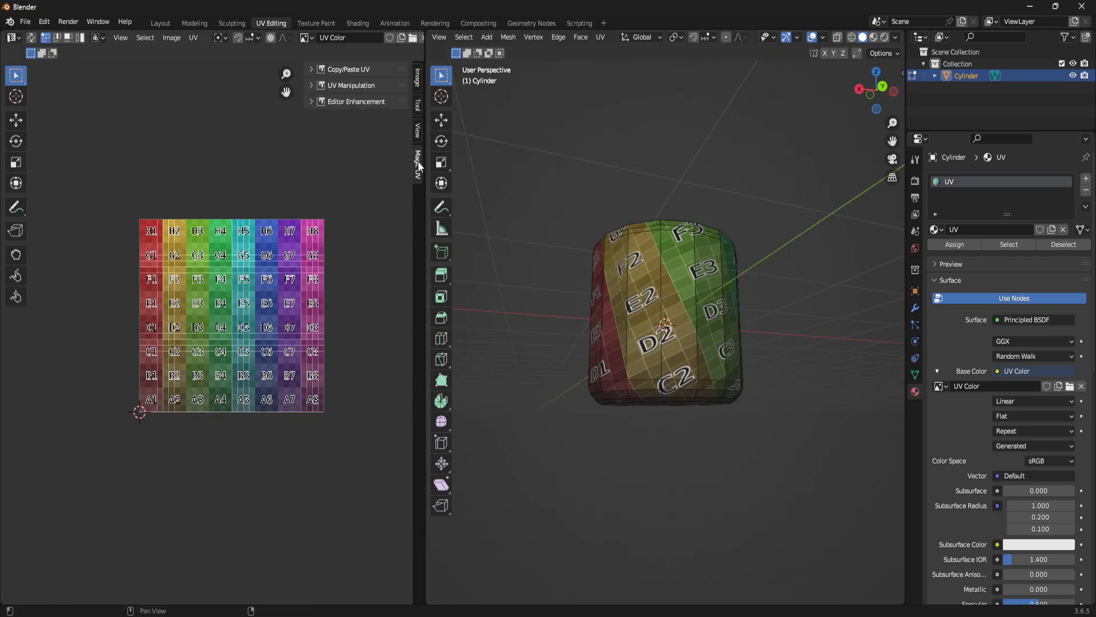
{"action": "middle_click_drag", "start_coordinate": [653, 235], "coordinate": [778, 276]}
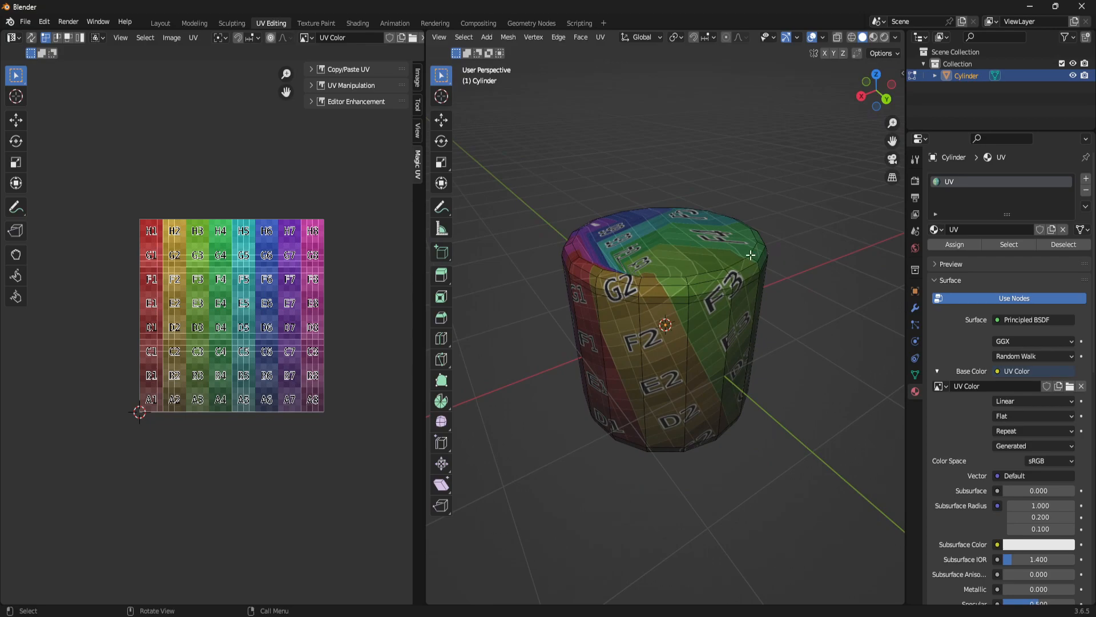
{"action": "key", "text": "u"}
{"action": "key", "text": "Escape"}
{"action": "middle_click_drag", "start_coordinate": [655, 248], "coordinate": [622, 352]}
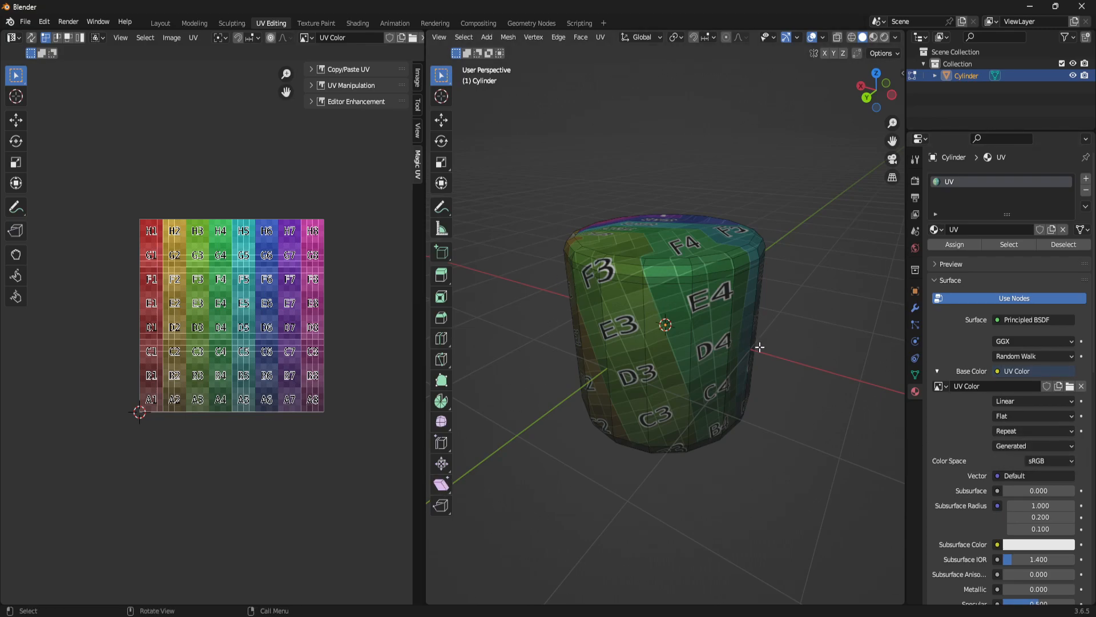
{"action": "middle_click_drag", "start_coordinate": [732, 268], "coordinate": [652, 310]}
{"action": "left_click", "coordinate": [652, 311]}
{"action": "left_click", "coordinate": [687, 381], "text": "ctrl"}
{"action": "middle_click_drag", "start_coordinate": [687, 379], "coordinate": [658, 129]}
{"action": "middle_click_drag", "start_coordinate": [692, 273], "coordinate": [516, 338]}
{"action": "left_click_drag", "start_coordinate": [512, 327], "coordinate": [777, 352]}
{"action": "middle_click_drag", "start_coordinate": [777, 352], "coordinate": [734, 400]}
Select the cylinder's top face and grow the selection to include the surrounding bevelled rim.
{"action": "left_click", "coordinate": [669, 262]}
{"action": "middle_click_drag", "start_coordinate": [670, 264], "coordinate": [646, 308]}
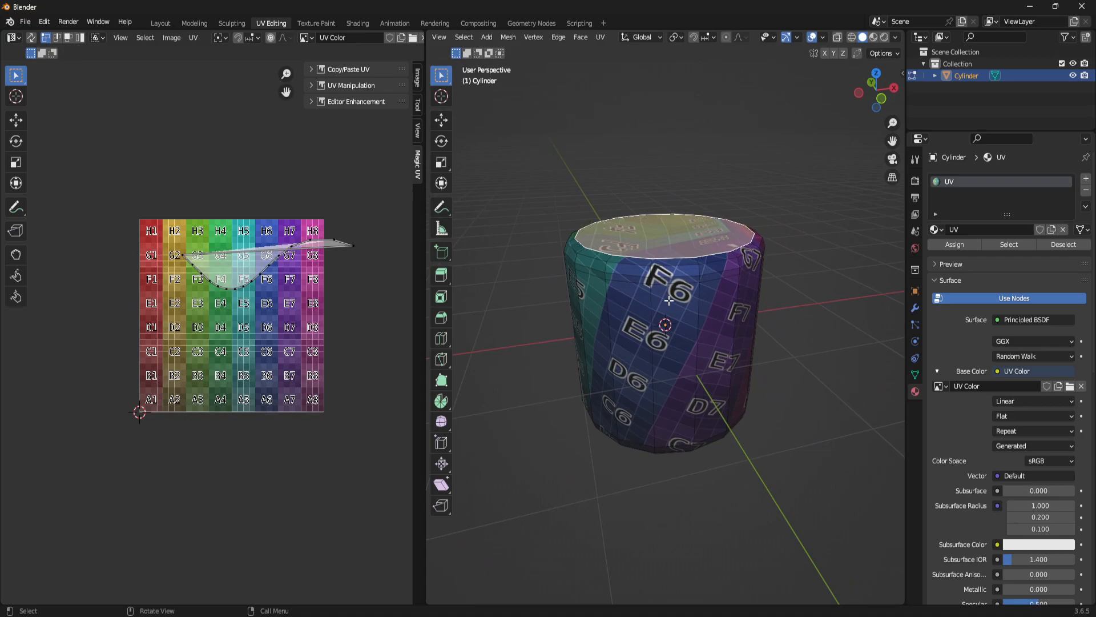
{"action": "key", "text": "ctrl+KP_Add"}
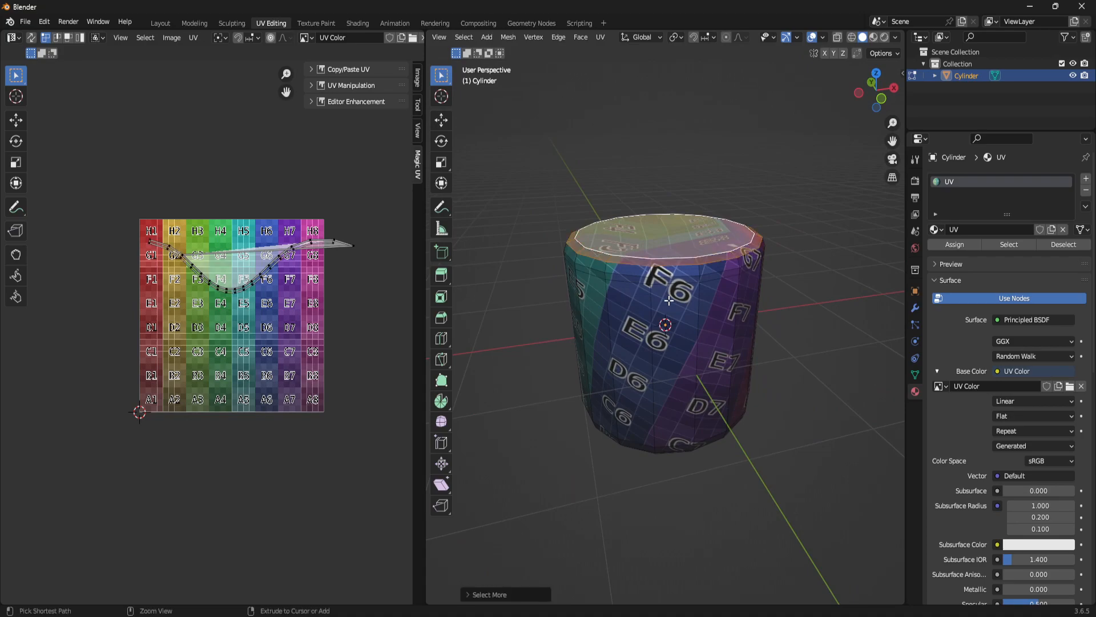
{"action": "middle_click_drag", "start_coordinate": [653, 355], "coordinate": [588, 321]}
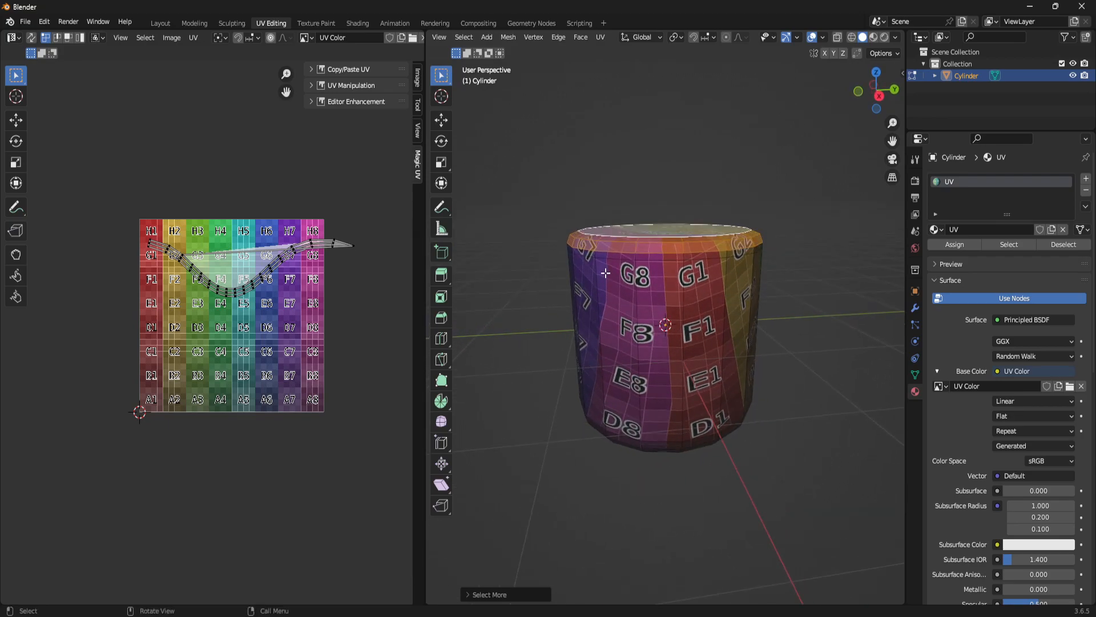
{"action": "scroll", "coordinate": [606, 257], "scroll_direction": "up", "scroll_amount": 1}
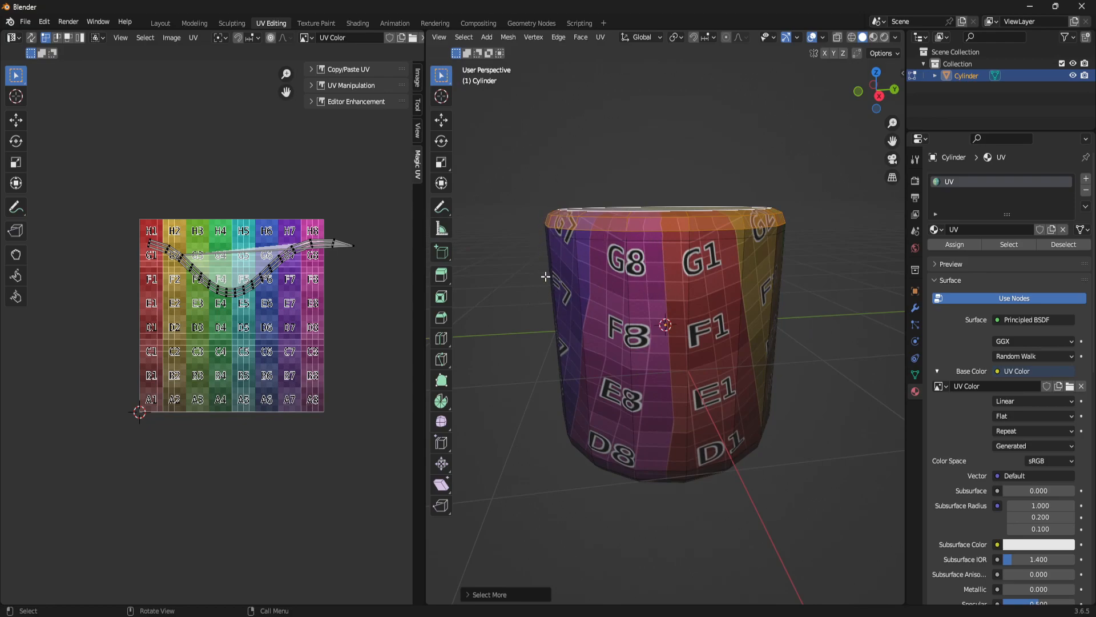
{"action": "middle_click_drag", "start_coordinate": [655, 253], "coordinate": [666, 285]}
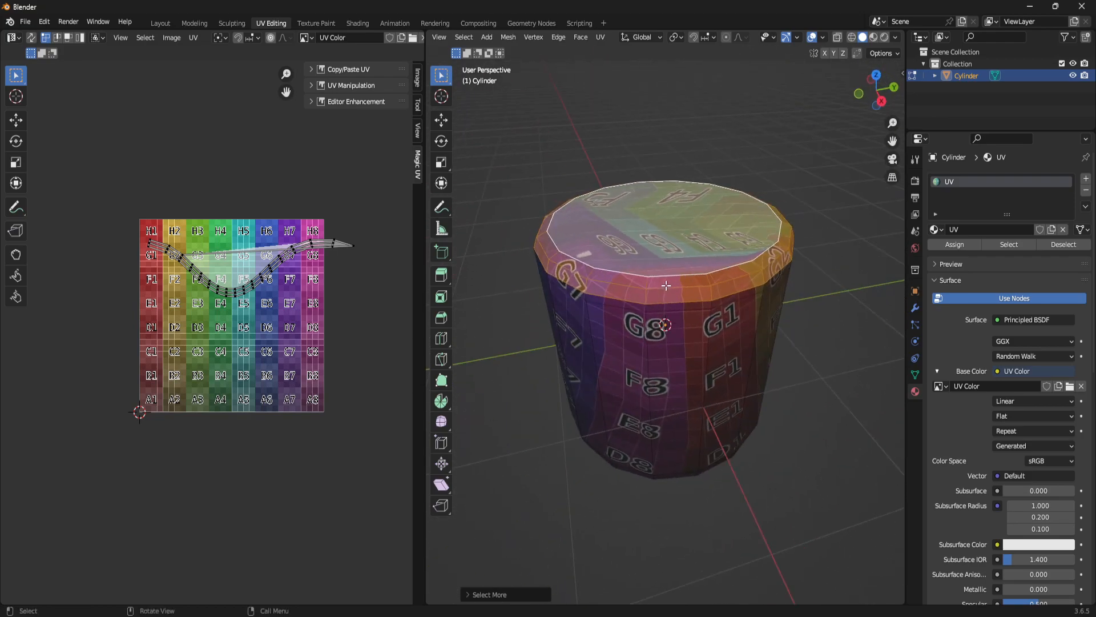
Unwrap the selected top cap and its bevelled rim with the standard Unwrap operation.
{"action": "right_click", "coordinate": [666, 324], "text": "shift"}
{"action": "middle_click_drag", "start_coordinate": [768, 306], "coordinate": [694, 386]}
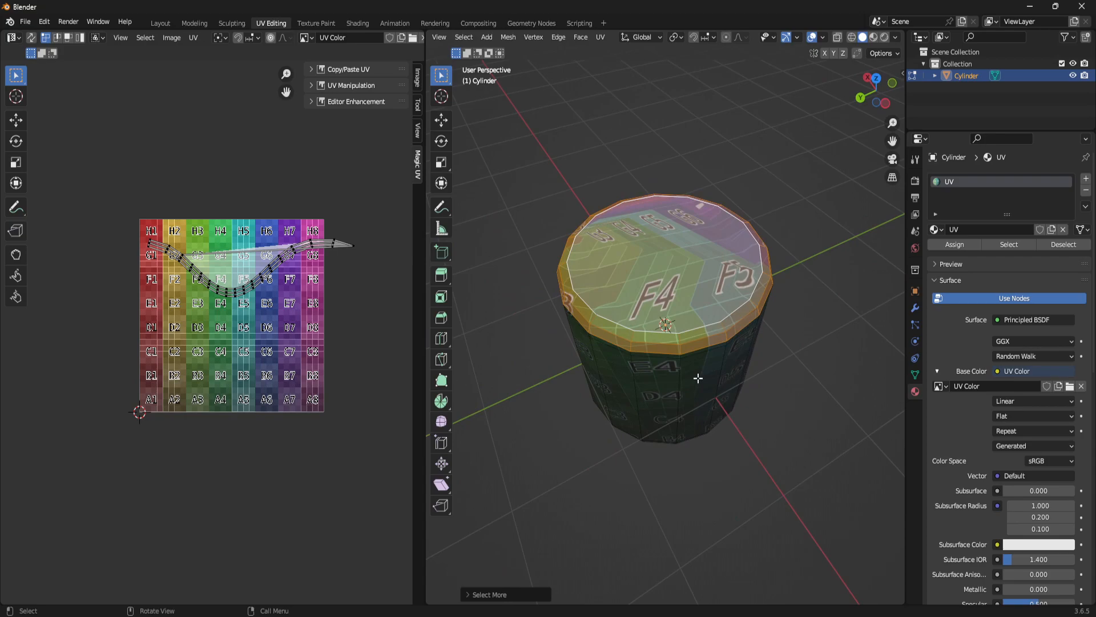
{"action": "key", "text": "u"}
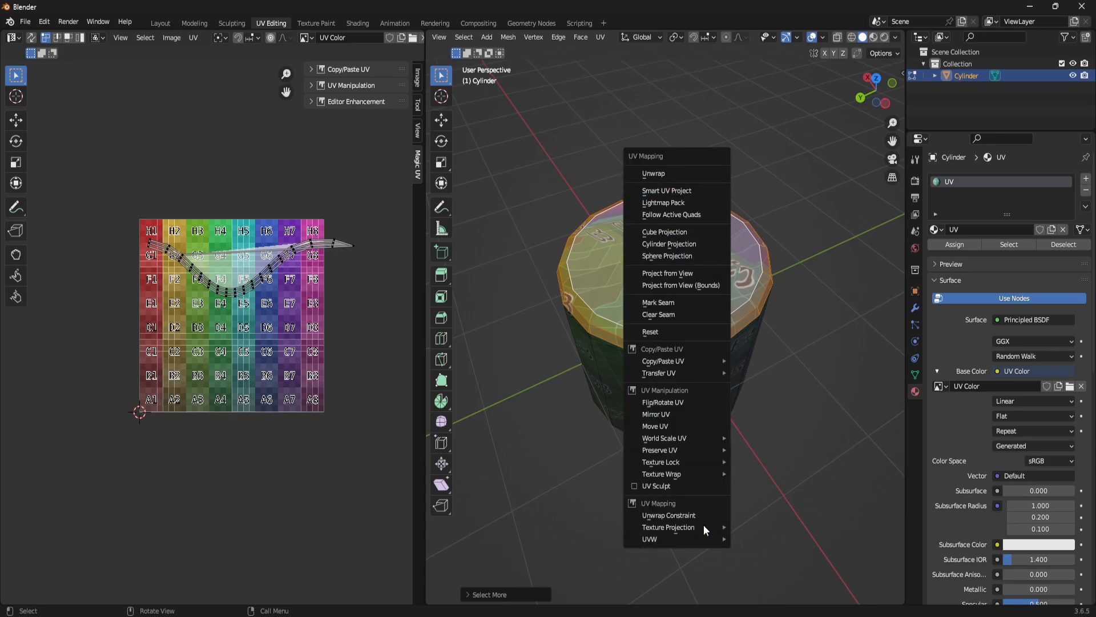
{"action": "left_click", "coordinate": [655, 173]}
Select the top cap's whole UV island, move it above the grid image, and clear the mesh selection.
{"action": "scroll", "coordinate": [242, 294], "scroll_direction": "down", "scroll_amount": 2}
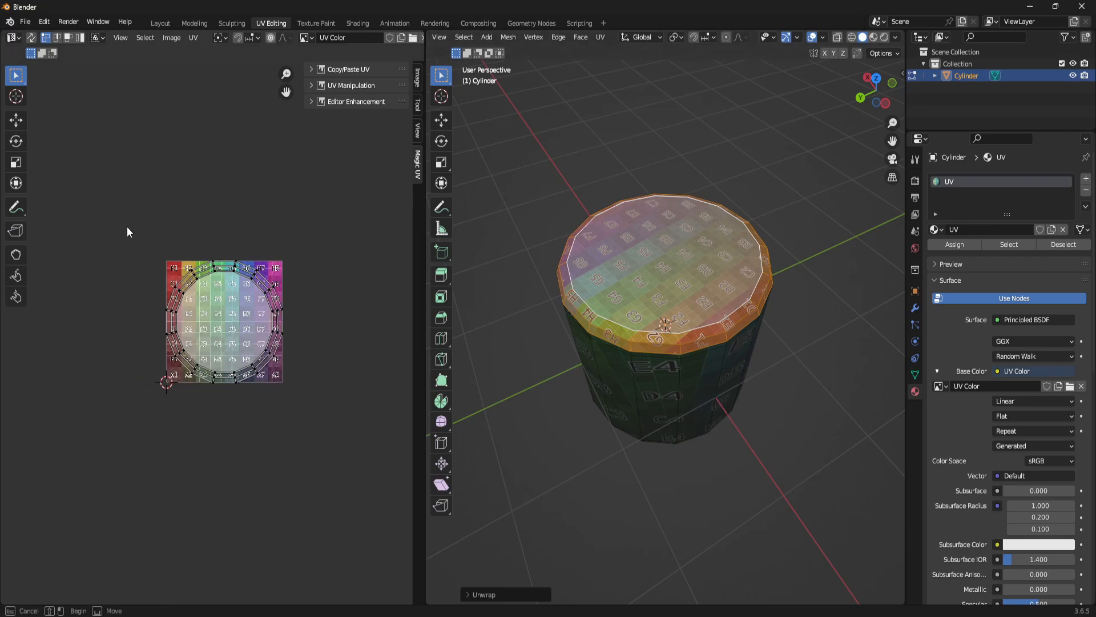
{"action": "left_click_drag", "start_coordinate": [114, 201], "coordinate": [401, 520]}
{"action": "key", "text": "g"}
{"action": "left_click", "coordinate": [282, 245]}
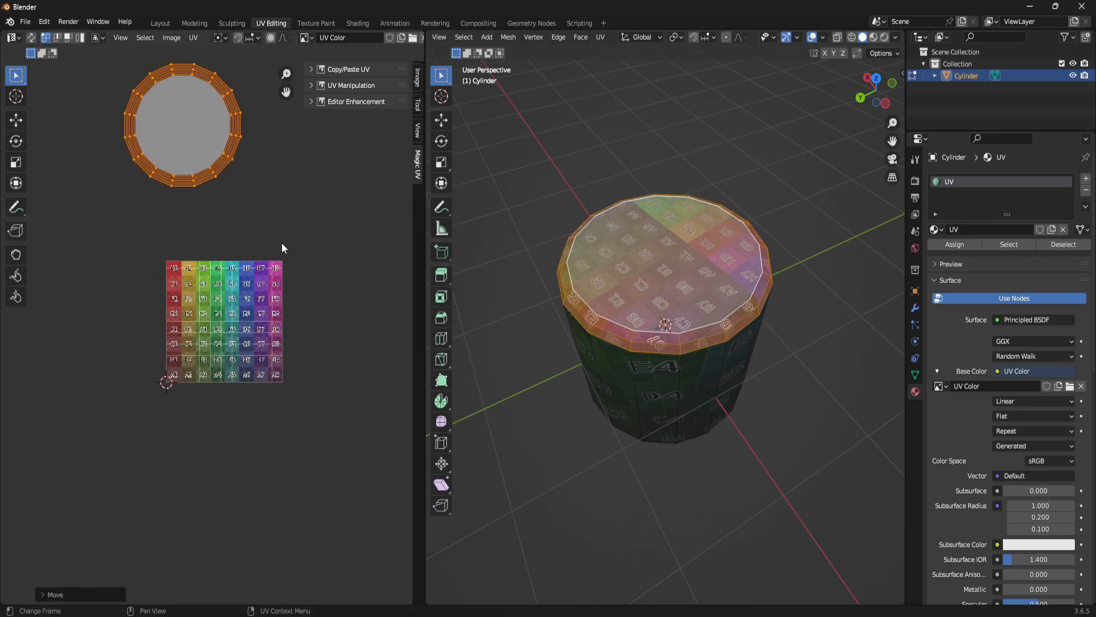
{"action": "left_click", "coordinate": [567, 481]}
Check where the top face, a side face and the whole linked mesh lie in the UV layout.
{"action": "middle_click_drag", "start_coordinate": [689, 321], "coordinate": [654, 379]}
{"action": "left_click", "coordinate": [674, 382]}
{"action": "middle_click_drag", "start_coordinate": [678, 423], "coordinate": [701, 317]}
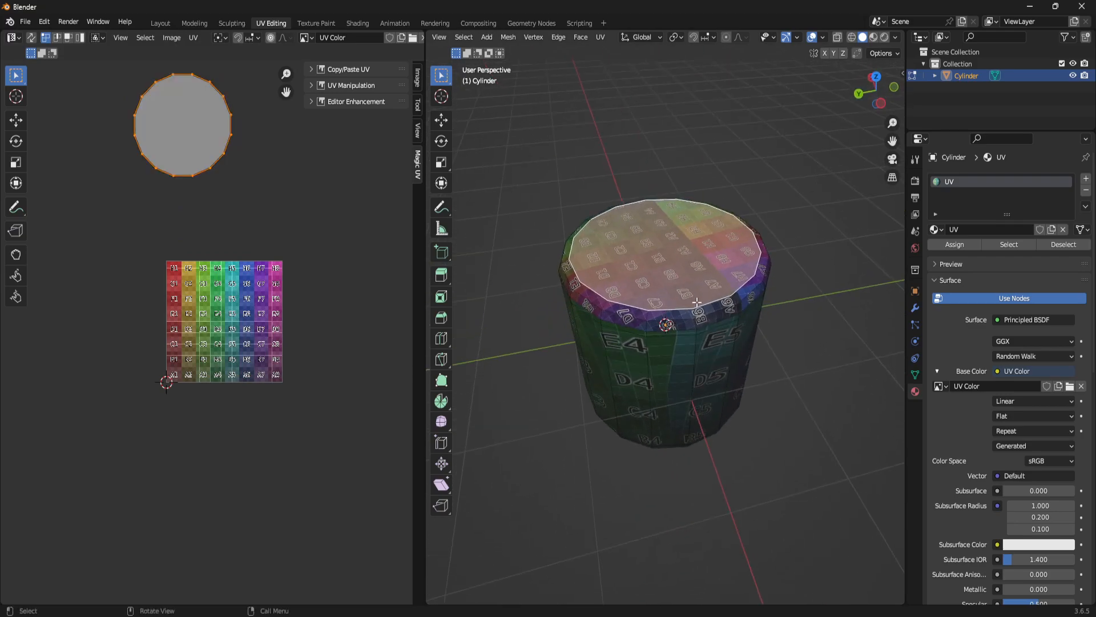
{"action": "left_click", "coordinate": [608, 316]}
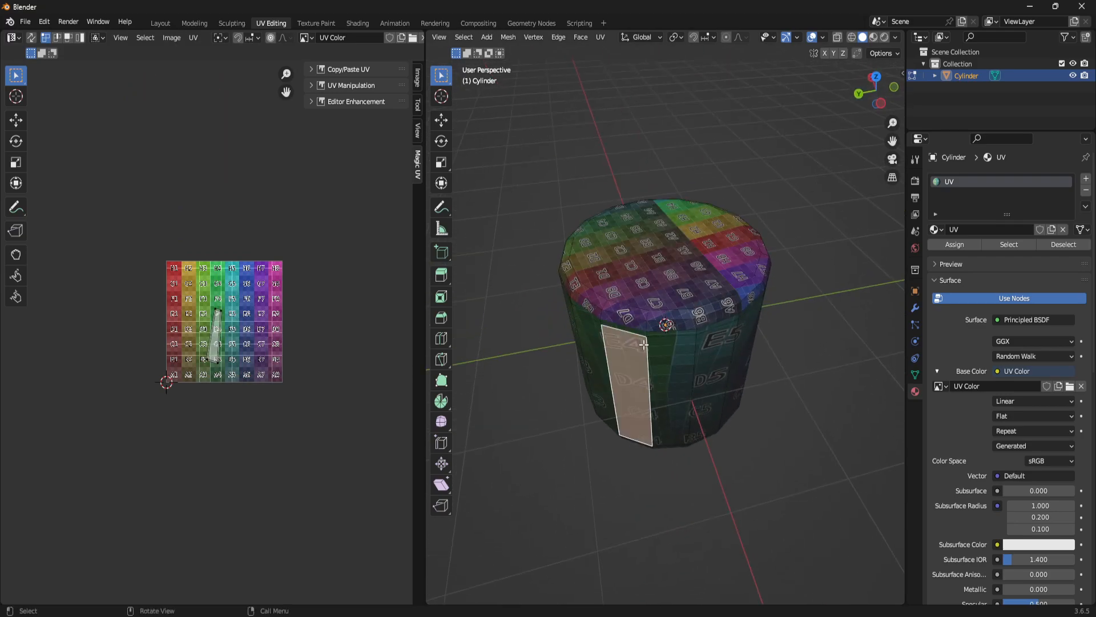
{"action": "key", "text": "ctrl+l"}
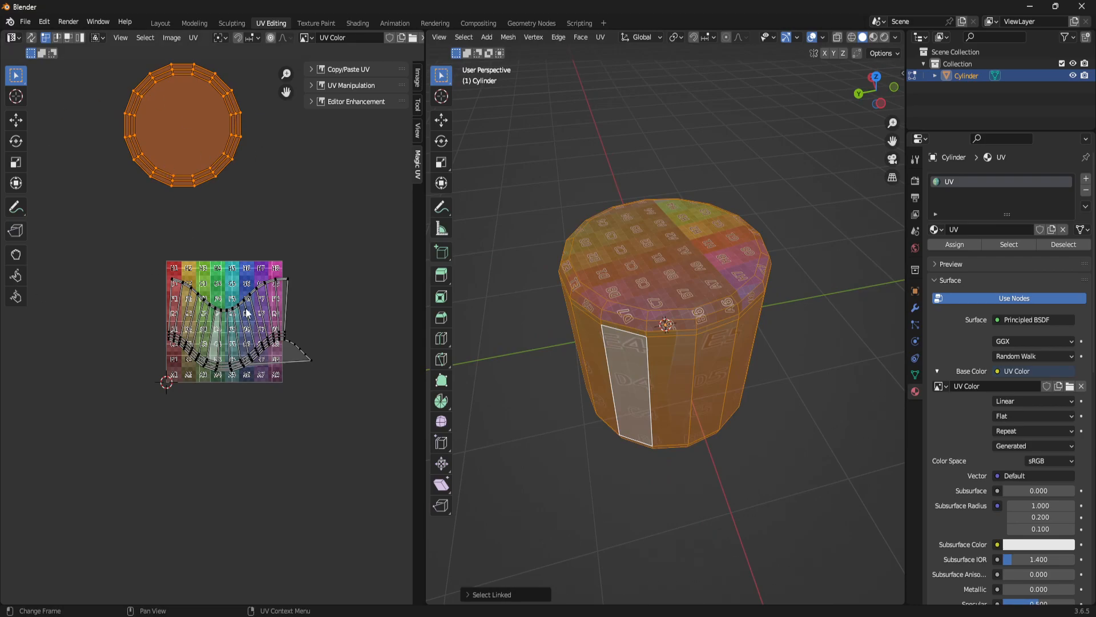
{"action": "left_click", "coordinate": [245, 217]}
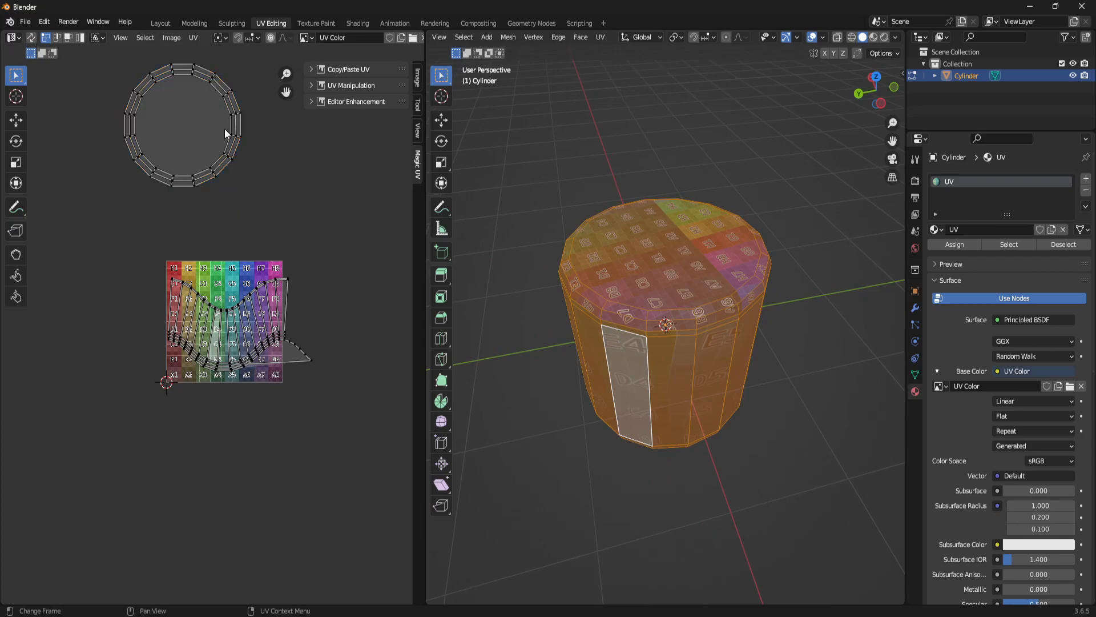
{"action": "left_click", "coordinate": [554, 190]}
With UV sync selection on, try to move a rim vertex of the top's UV island outward, and undo it.
{"action": "left_click", "coordinate": [32, 38]}
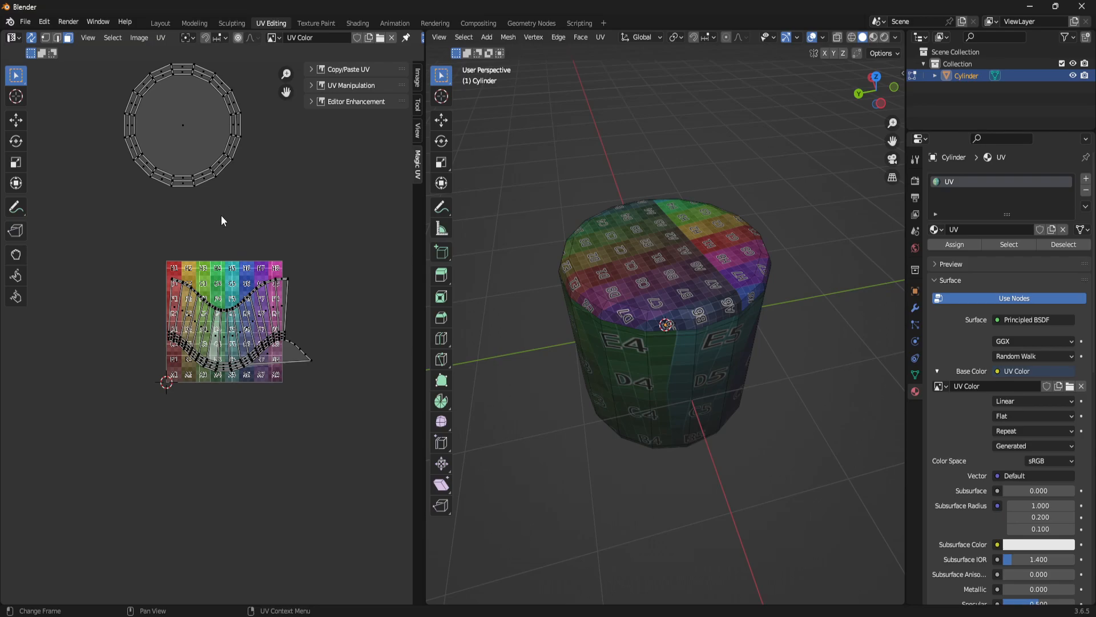
{"action": "key", "text": "1"}
{"action": "left_click", "coordinate": [198, 195]}
{"action": "middle_click_drag", "start_coordinate": [786, 397], "coordinate": [760, 389]}
{"action": "key", "text": "g"}
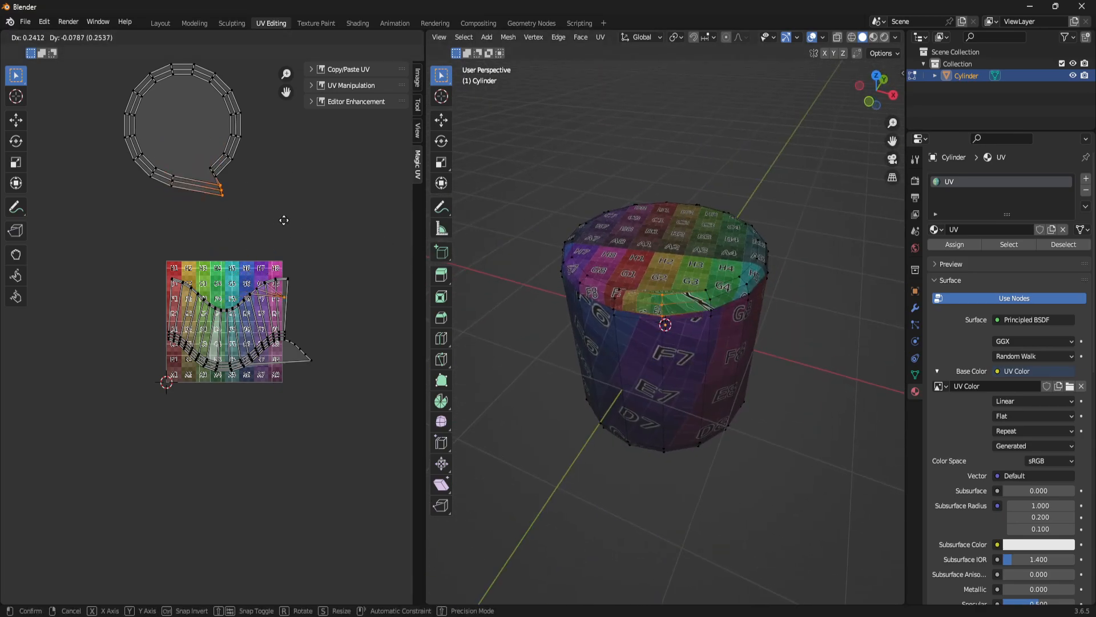
{"action": "left_click", "coordinate": [283, 221]}
{"action": "key", "text": "ctrl+z"}
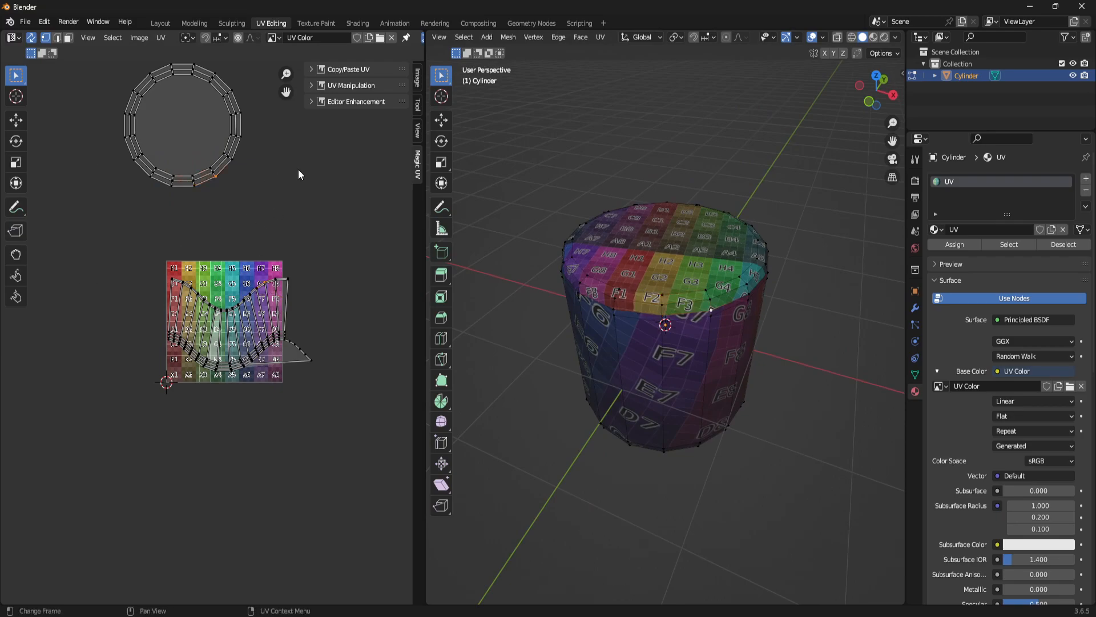
{"action": "left_click", "coordinate": [32, 38]}
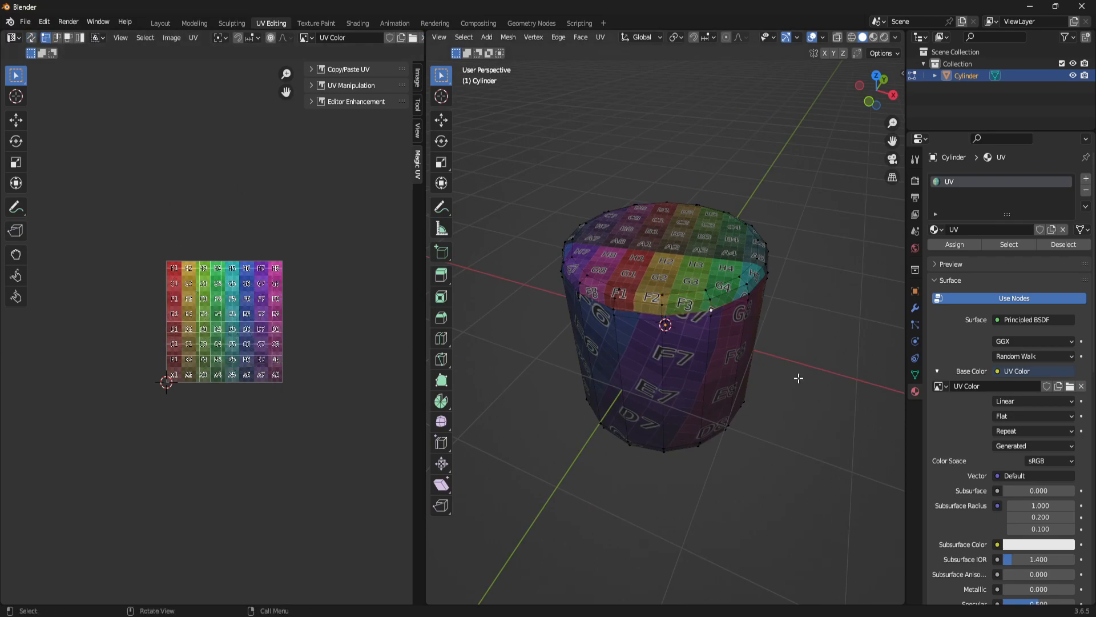
Check the remapped grid on the cylinder's top face against its UV island, and compare a side face.
{"action": "left_click", "coordinate": [703, 230]}
{"action": "middle_click_drag", "start_coordinate": [732, 325], "coordinate": [697, 336]}
{"action": "middle_click_drag", "start_coordinate": [669, 411], "coordinate": [722, 294]}
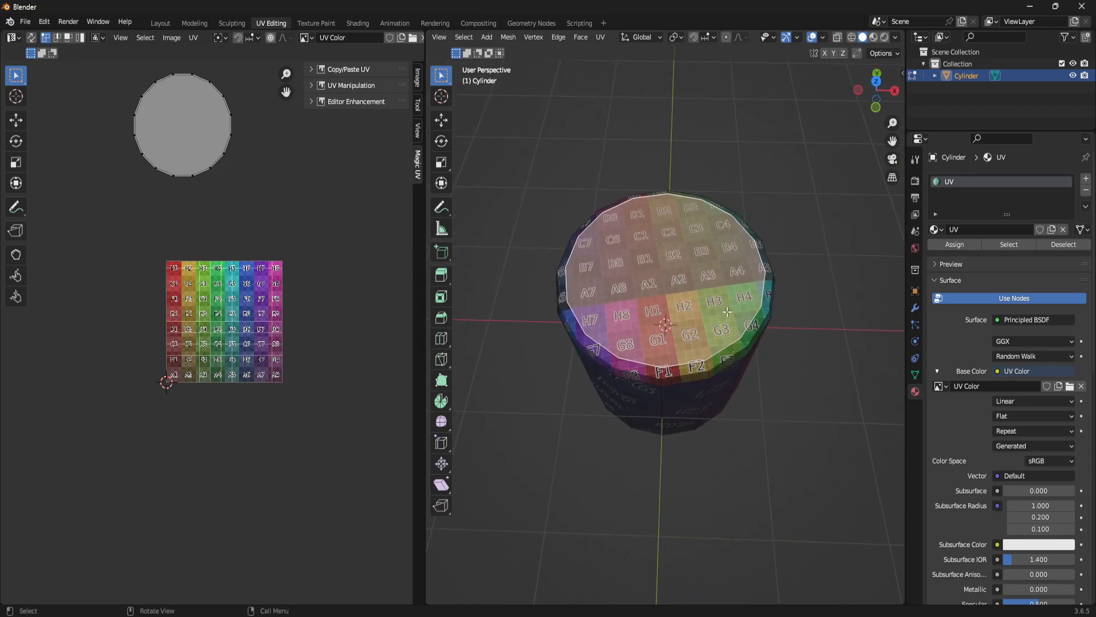
{"action": "scroll", "coordinate": [725, 289], "scroll_direction": "up", "scroll_amount": 4}
{"action": "middle_click_drag", "start_coordinate": [720, 422], "coordinate": [644, 276]}
{"action": "left_click", "coordinate": [703, 327]}
Select the cylinder's bottom face, grow the selection over its bevelled edge, and unwrap it.
{"action": "scroll", "coordinate": [702, 328], "scroll_direction": "down", "scroll_amount": 4}
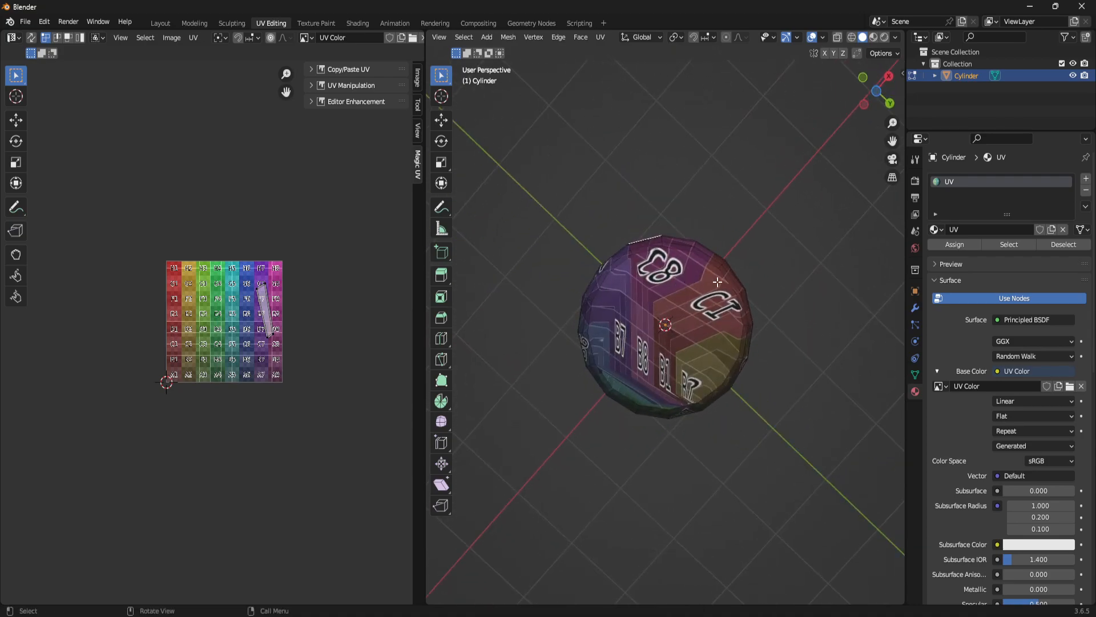
{"action": "left_click", "coordinate": [718, 282]}
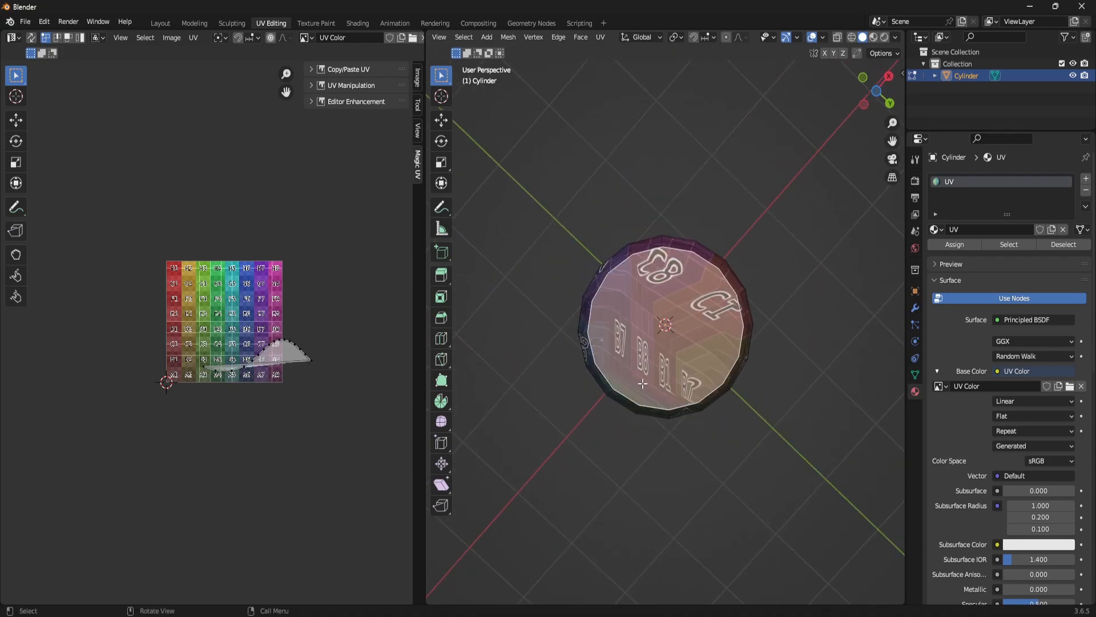
{"action": "key", "text": "ctrl+KP_Add"}
{"action": "key", "text": "ctrl+KP_Add"}
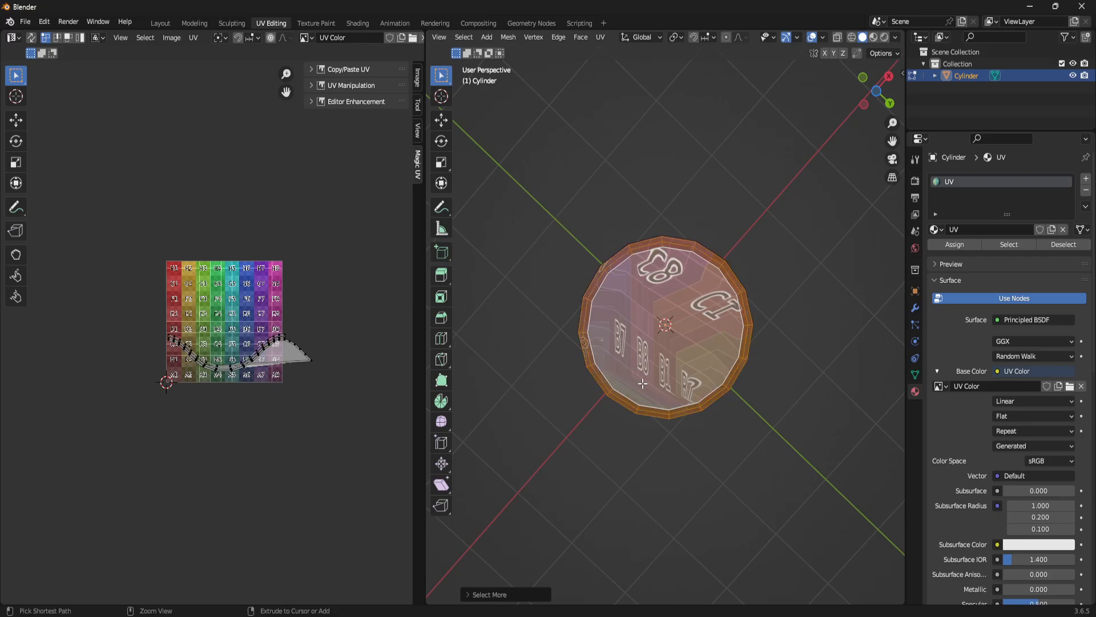
{"action": "middle_click_drag", "start_coordinate": [657, 314], "coordinate": [662, 260]}
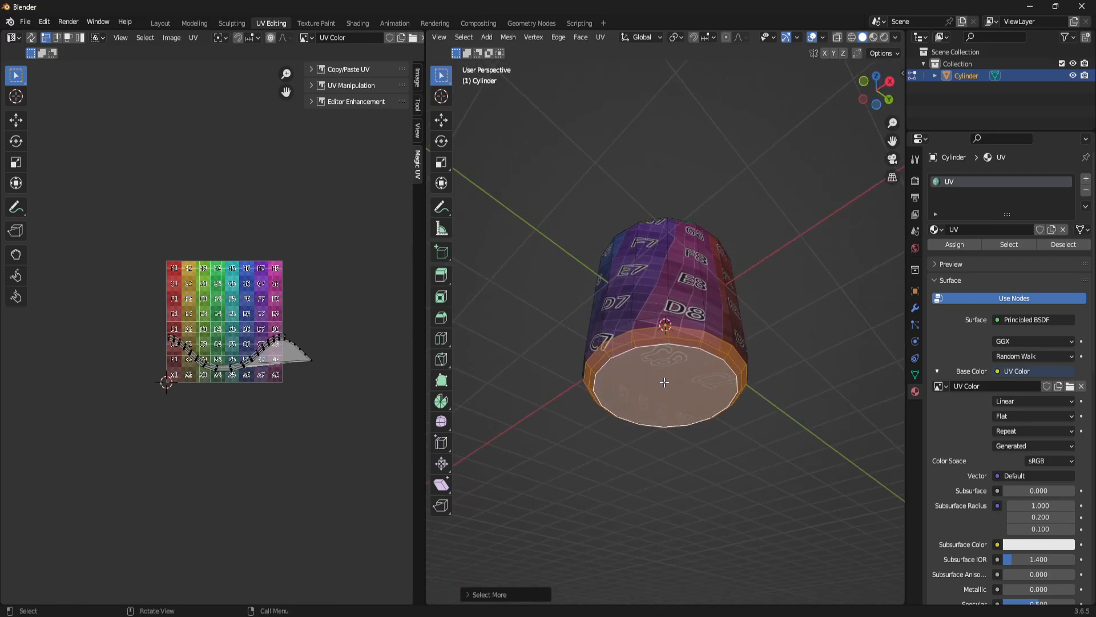
{"action": "key", "text": "u"}
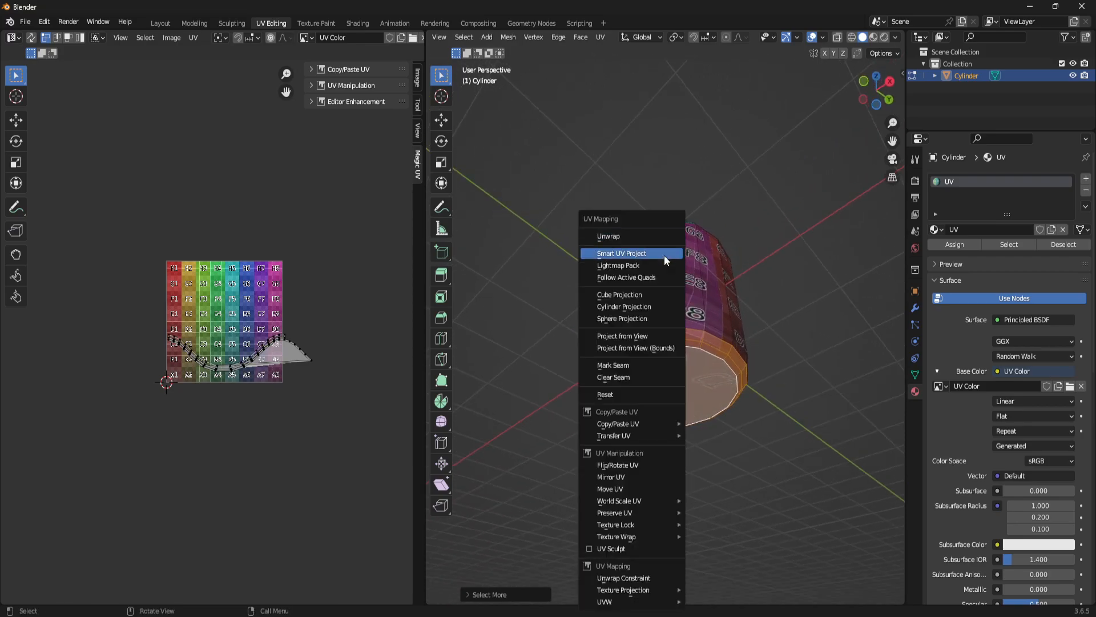
{"action": "left_click", "coordinate": [607, 235]}
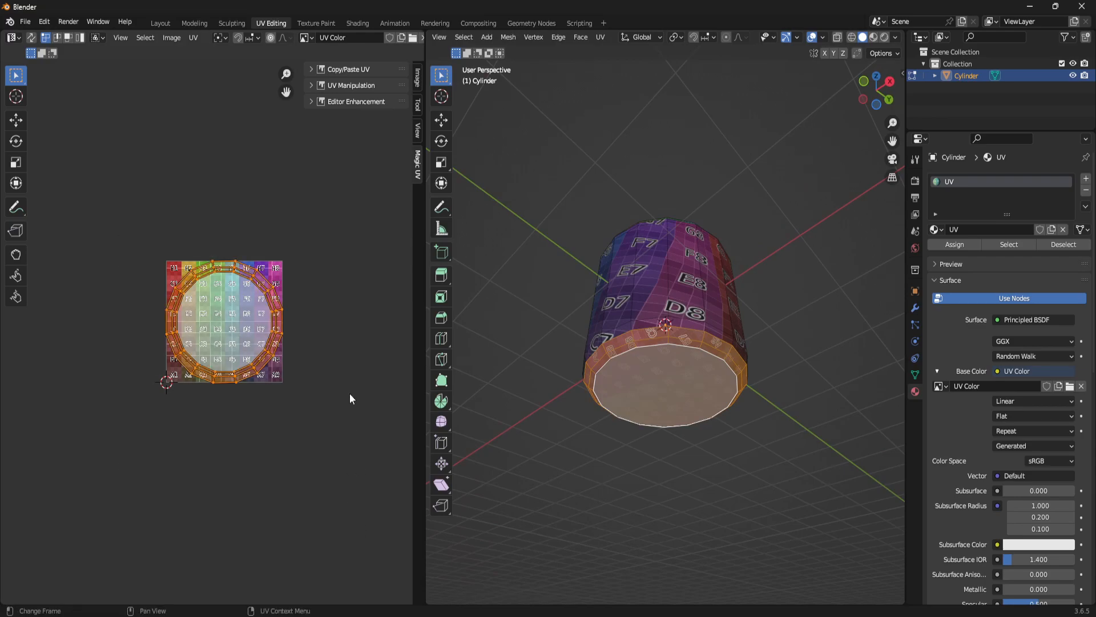
Move the bottom cap's UV island below the grid image and clear the mesh selection.
{"action": "left_click_drag", "start_coordinate": [285, 310], "coordinate": [280, 489]}
{"action": "middle_click_drag", "start_coordinate": [837, 466], "coordinate": [700, 425]}
{"action": "left_click", "coordinate": [761, 448]}
Examine how individual side faces around the cylinder correspond to strips in the UV grid.
{"action": "left_click", "coordinate": [676, 373]}
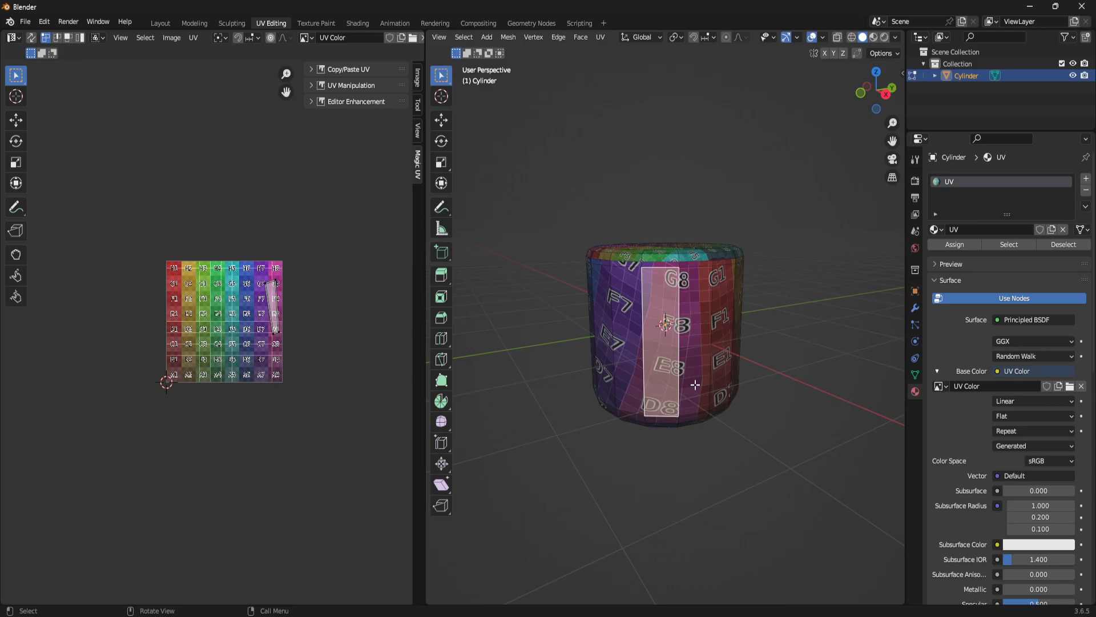
{"action": "middle_click_drag", "start_coordinate": [723, 304], "coordinate": [672, 269]}
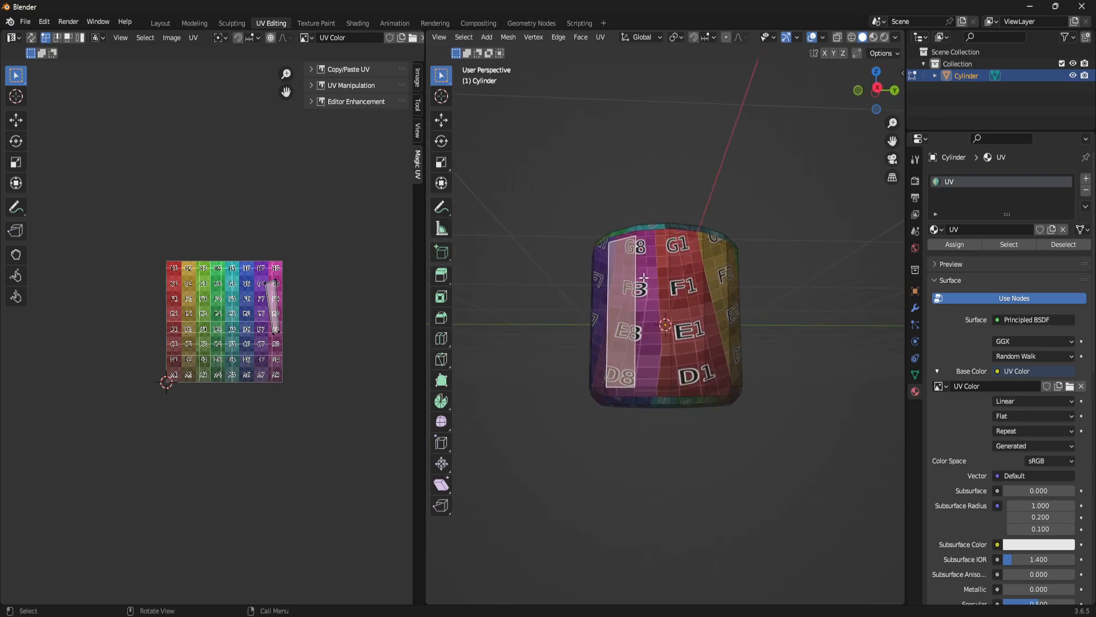
{"action": "left_click", "coordinate": [718, 300]}
{"action": "middle_click_drag", "start_coordinate": [700, 306], "coordinate": [592, 331]}
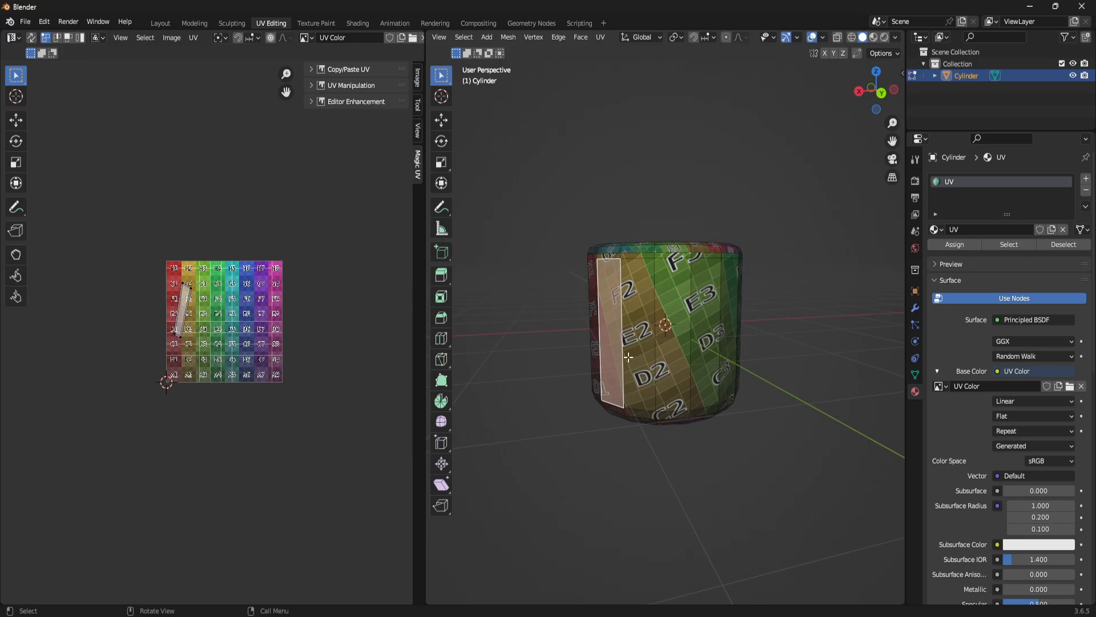
{"action": "middle_click_drag", "start_coordinate": [631, 356], "coordinate": [526, 350]}
{"action": "middle_click_drag", "start_coordinate": [697, 357], "coordinate": [662, 330]}
{"action": "left_click", "coordinate": [663, 330]}
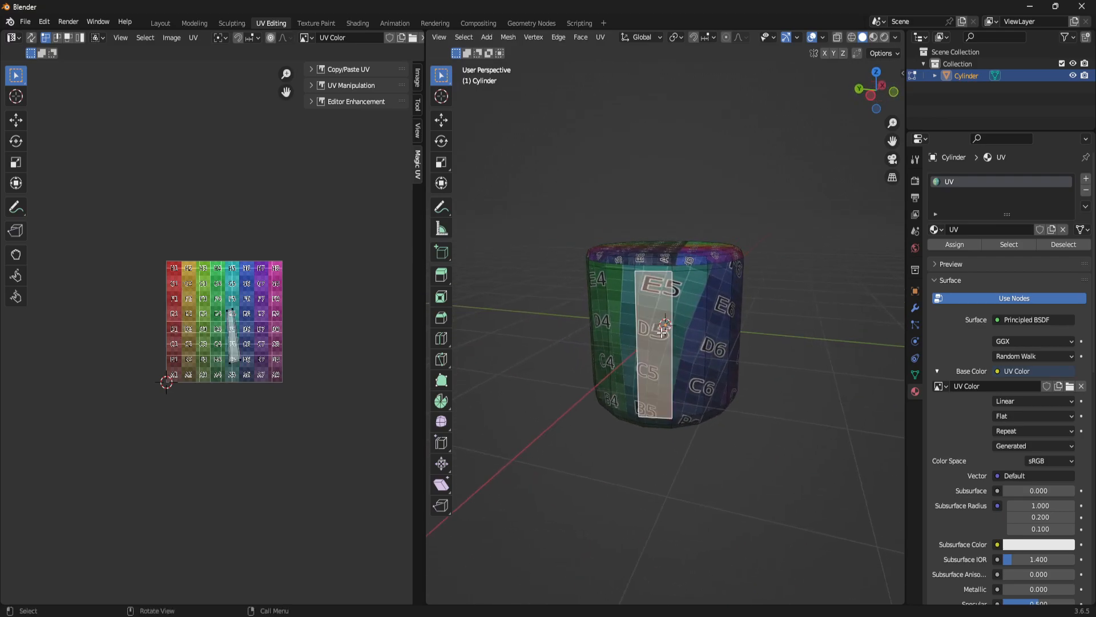
Select the full loop of side faces around the cylinder, grow the selection once, and unwrap it.
{"action": "left_click", "coordinate": [631, 345], "text": "alt"}
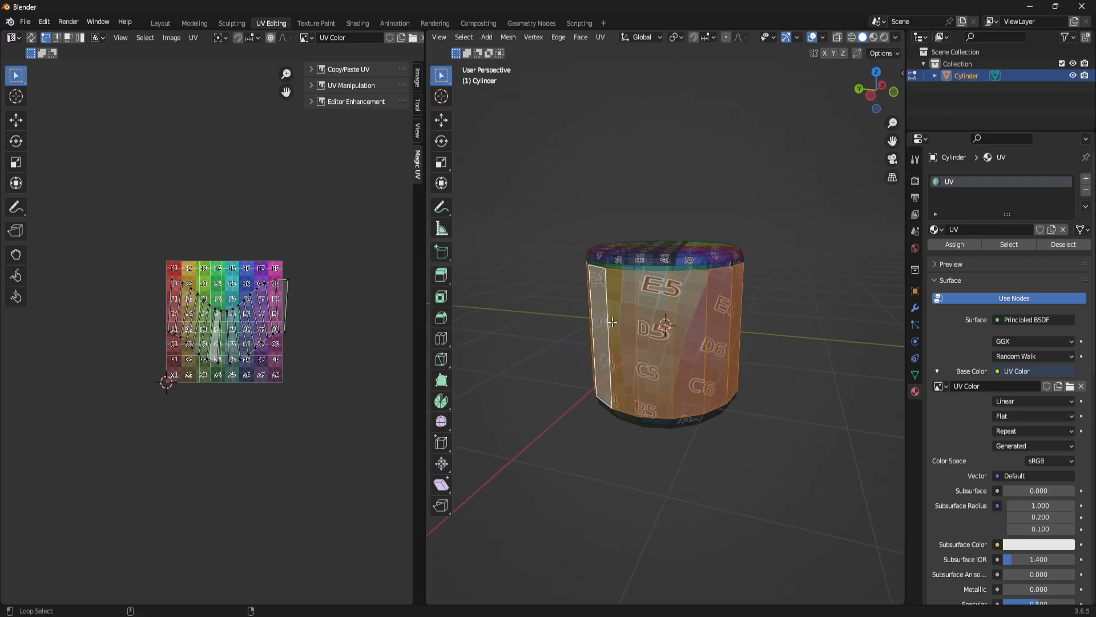
{"action": "middle_click_drag", "start_coordinate": [632, 345], "coordinate": [733, 339]}
{"action": "key", "text": "ctrl+KP_Add"}
{"action": "key", "text": "u"}
{"action": "left_click", "coordinate": [660, 214]}
Select all UVs of the unwrapped side loop and inspect the grid texture on the cylinder's sides.
{"action": "left_click_drag", "start_coordinate": [132, 219], "coordinate": [317, 471]}
{"action": "scroll", "coordinate": [348, 438], "scroll_direction": "up", "scroll_amount": 3}
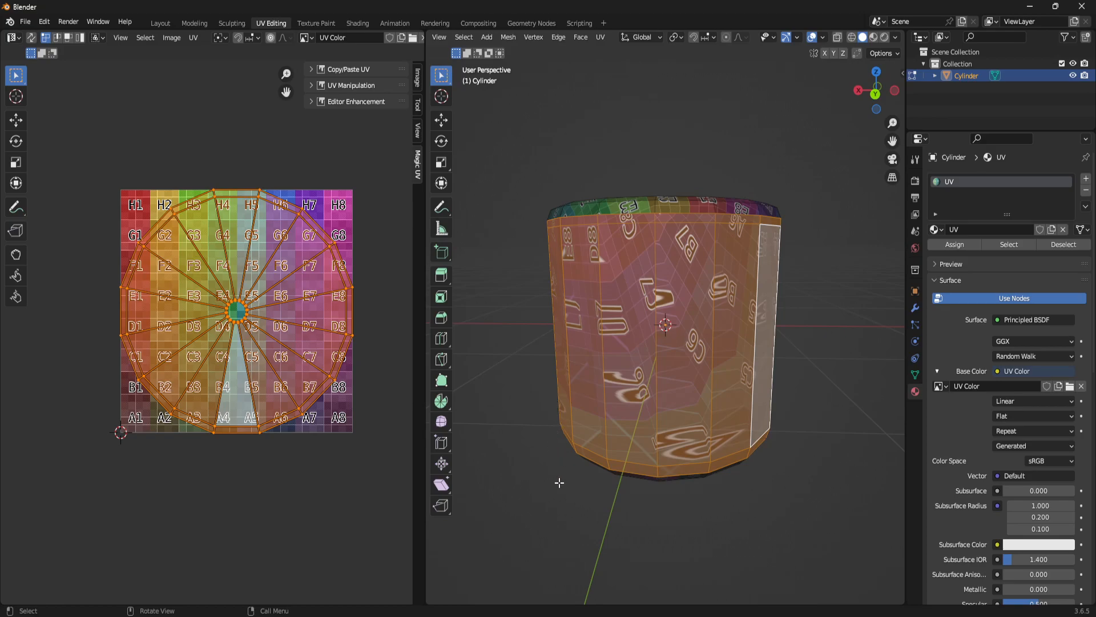
{"action": "middle_click_drag", "start_coordinate": [656, 424], "coordinate": [696, 427]}
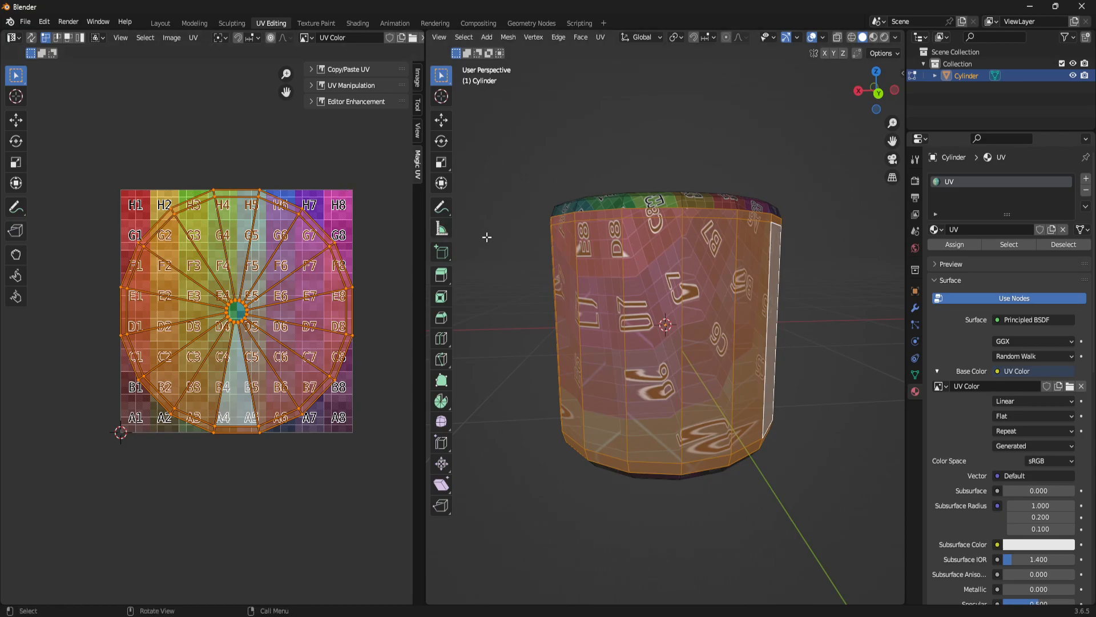
Clear the face selection, select one vertical edge line running the full height of the cylinder's side, and mark it as a seam.
{"action": "middle_click_drag", "start_coordinate": [585, 242], "coordinate": [764, 457]}
{"action": "left_click", "coordinate": [778, 460]}
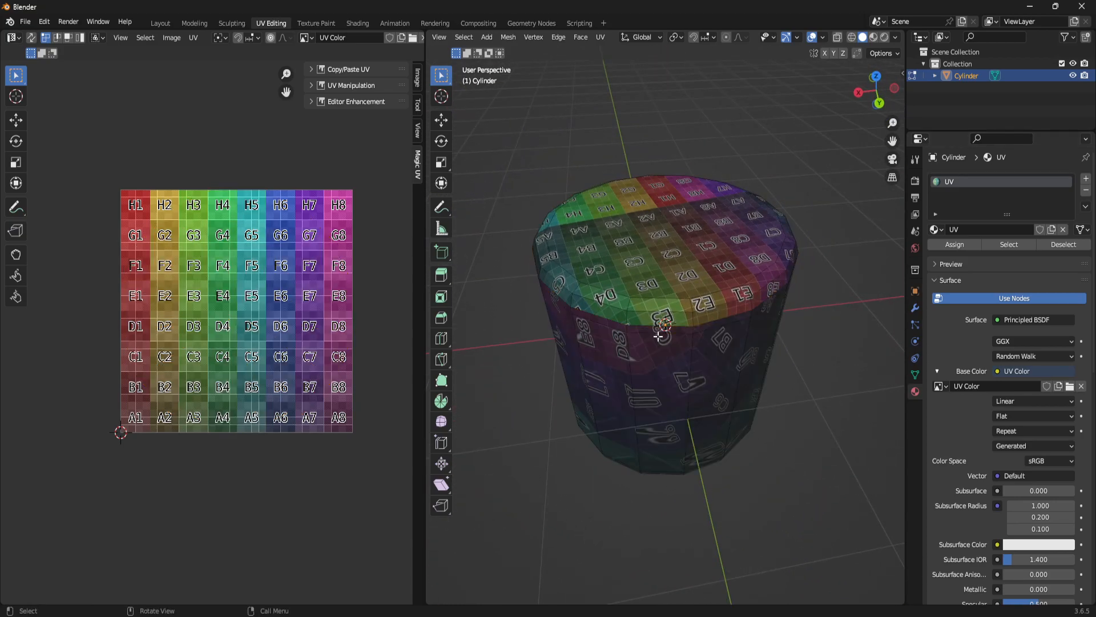
{"action": "left_click", "coordinate": [692, 330]}
{"action": "key", "text": "2"}
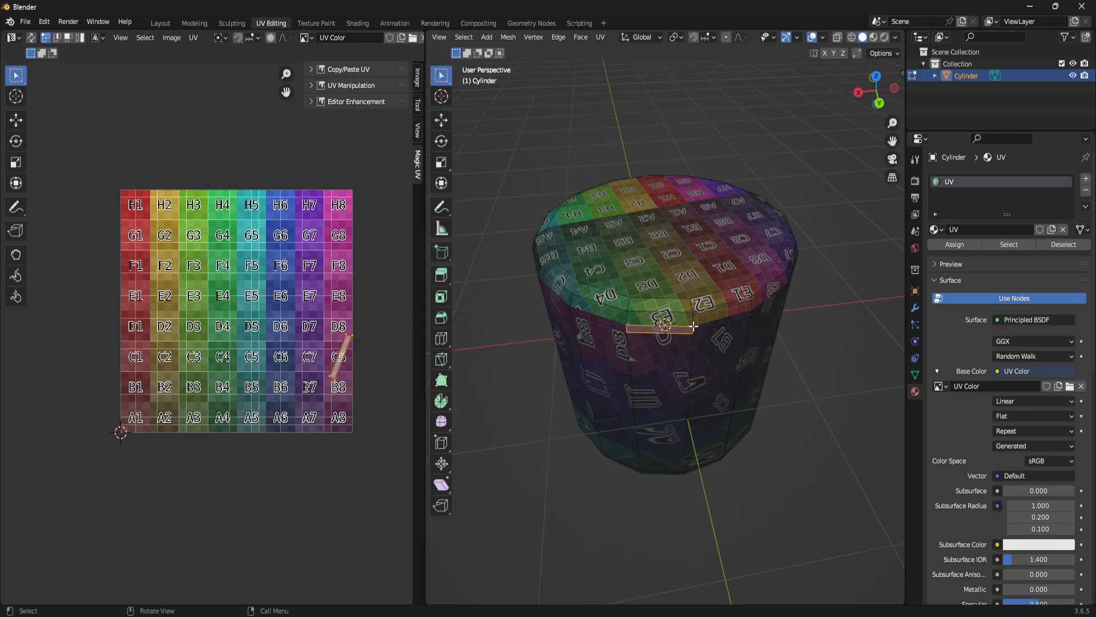
{"action": "left_click", "coordinate": [693, 326]}
{"action": "middle_click_drag", "start_coordinate": [692, 330], "coordinate": [657, 325]}
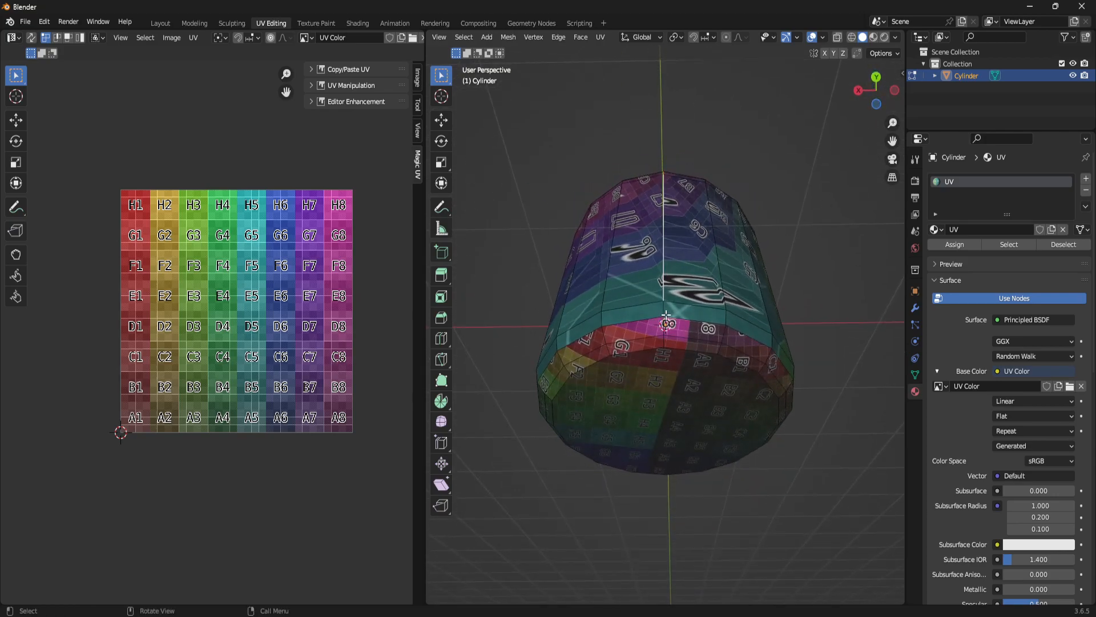
{"action": "middle_click_drag", "start_coordinate": [745, 214], "coordinate": [711, 315]}
{"action": "middle_click_drag", "start_coordinate": [745, 386], "coordinate": [596, 226]}
{"action": "right_click", "coordinate": [597, 226]}
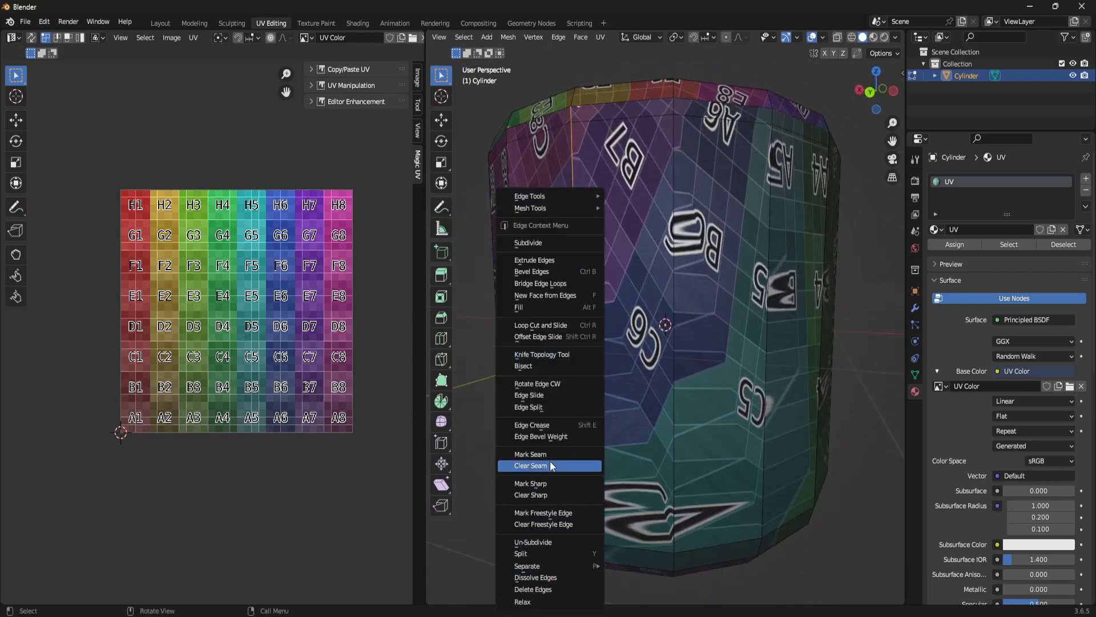
{"action": "left_click", "coordinate": [536, 457]}
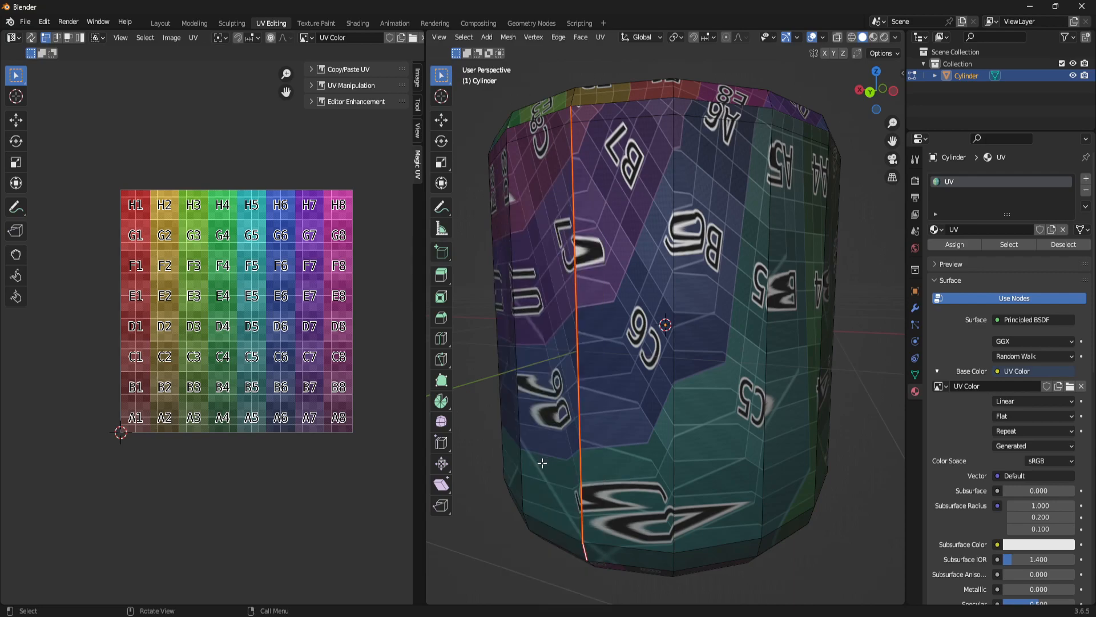
{"action": "scroll", "coordinate": [695, 307], "scroll_direction": "down", "scroll_amount": 3}
{"action": "key", "text": "e"}
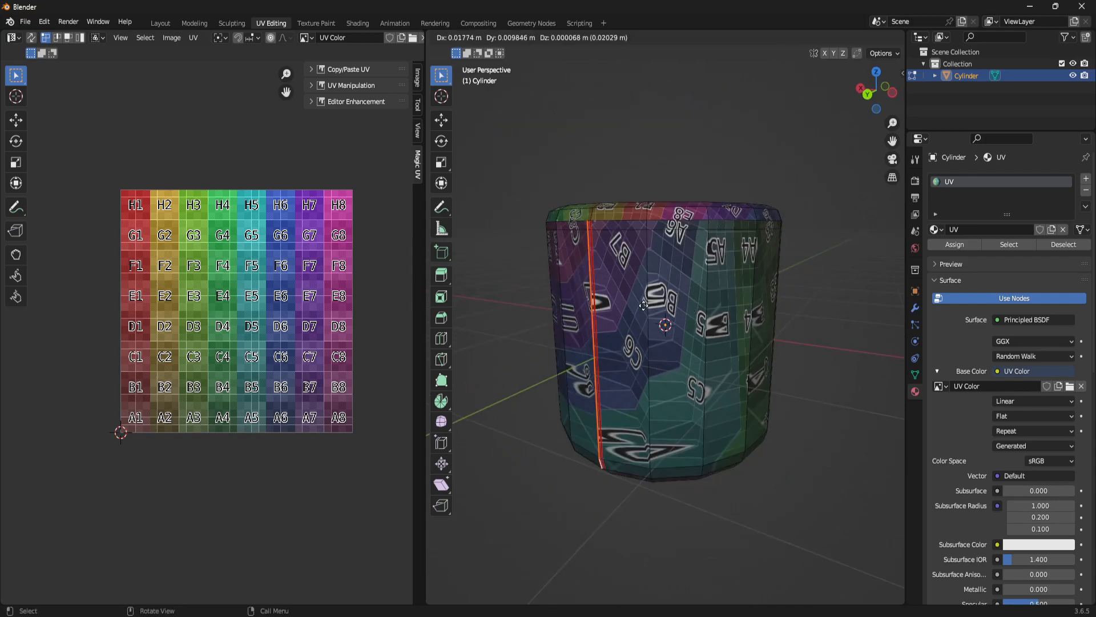
{"action": "right_click", "coordinate": [611, 287]}
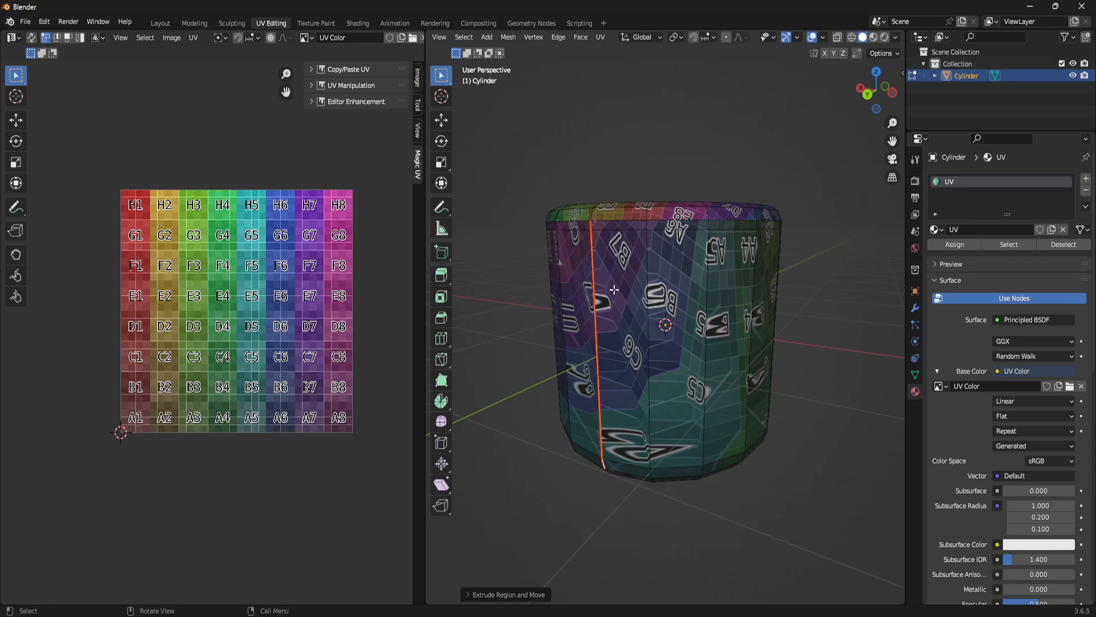
{"action": "key", "text": "ctrl+z"}
Select the loop of side faces around the cylinder, grow the selection once, and unwrap it along the seam.
{"action": "left_click", "coordinate": [627, 304]}
{"action": "middle_click_drag", "start_coordinate": [648, 329], "coordinate": [682, 317]}
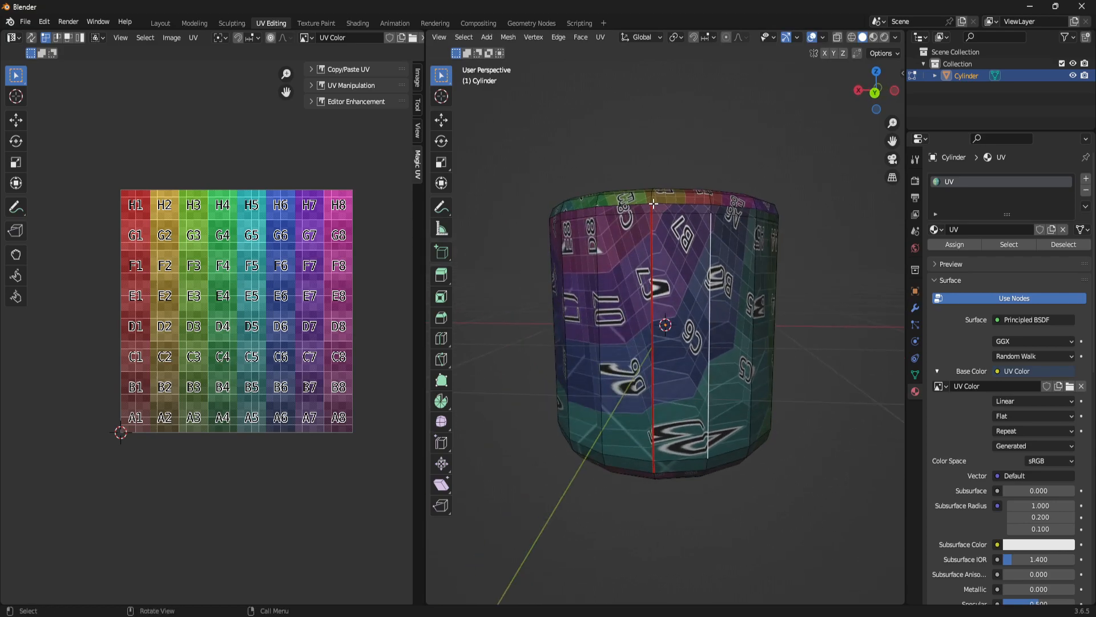
{"action": "key", "text": "alt+a"}
{"action": "key", "text": "a"}
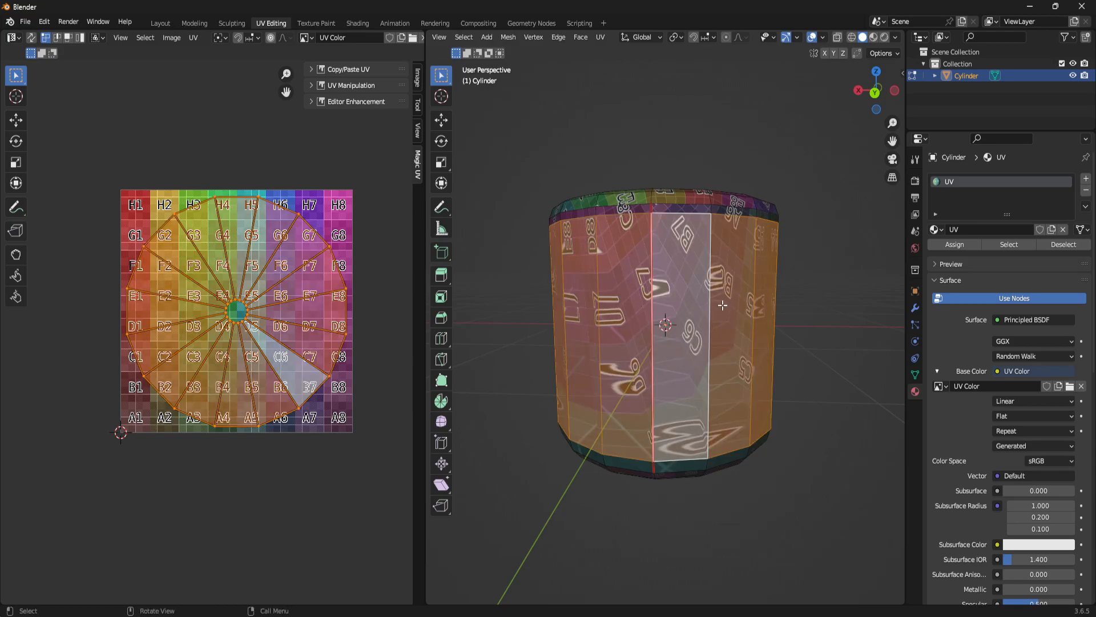
{"action": "key", "text": "ctrl+KP_Add"}
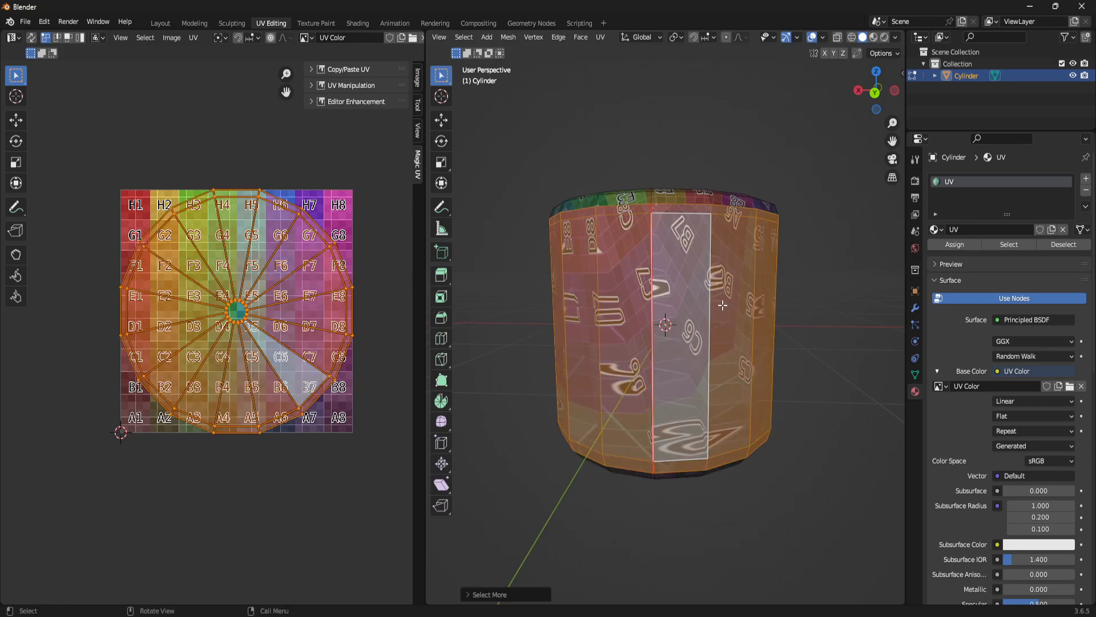
{"action": "middle_click_drag", "start_coordinate": [764, 302], "coordinate": [658, 343]}
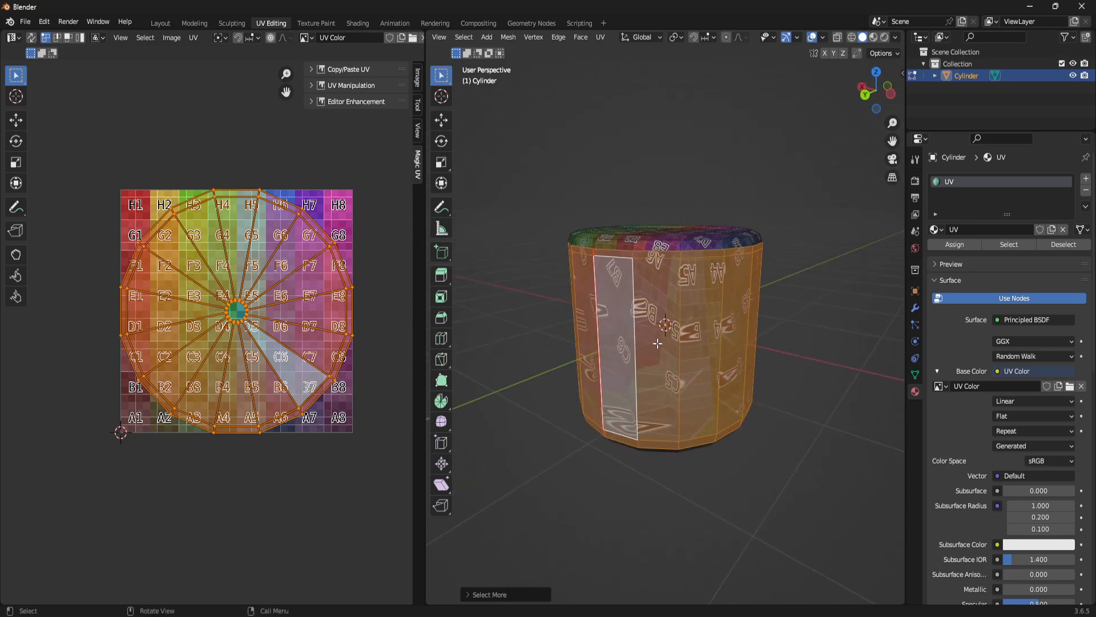
{"action": "key", "text": "u"}
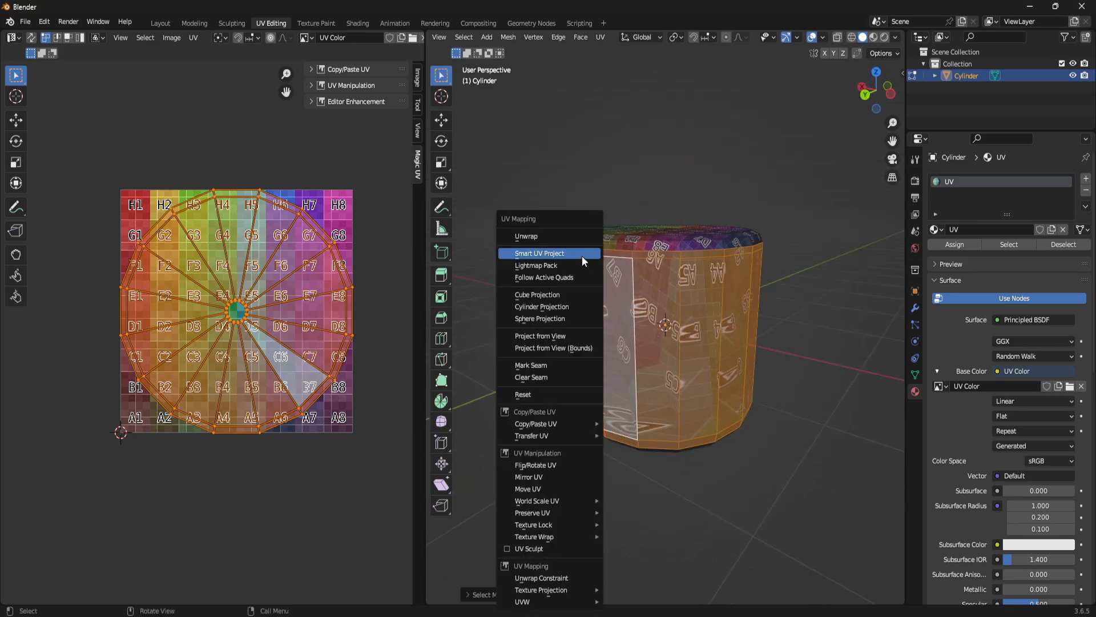
{"action": "left_click", "coordinate": [560, 235]}
Inspect how the unwrapped side strip maps the grid texture around the cylinder and up to its upper and lower rims.
{"action": "left_click_drag", "start_coordinate": [96, 150], "coordinate": [194, 517]}
{"action": "middle_click_drag", "start_coordinate": [822, 474], "coordinate": [607, 470]}
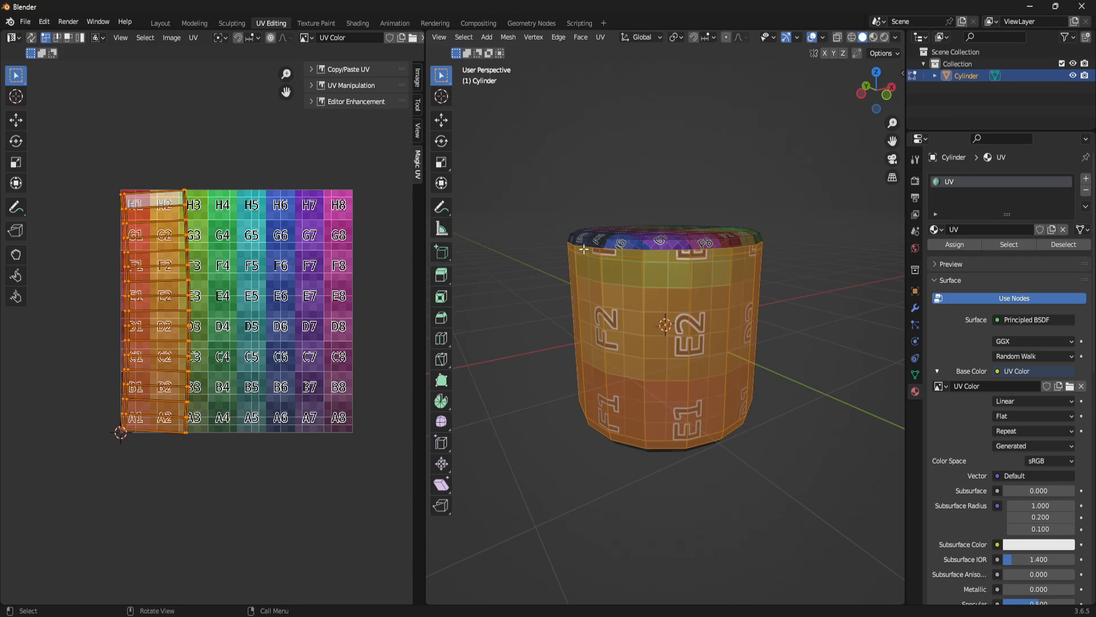
{"action": "middle_click_drag", "start_coordinate": [588, 248], "coordinate": [675, 251]}
{"action": "scroll", "coordinate": [657, 308], "scroll_direction": "up", "scroll_amount": 3}
{"action": "mouse_move", "coordinate": [643, 329]}
{"action": "middle_mouse_down"}
{"action": "mouse_move", "coordinate": [657, 312]}
{"action": "mouse_move", "coordinate": [644, 311]}
{"action": "middle_mouse_up"}
{"action": "scroll", "coordinate": [644, 311], "scroll_direction": "up", "scroll_amount": 2}
{"action": "middle_click_drag", "start_coordinate": [510, 230], "coordinate": [641, 314], "text": "shift"}
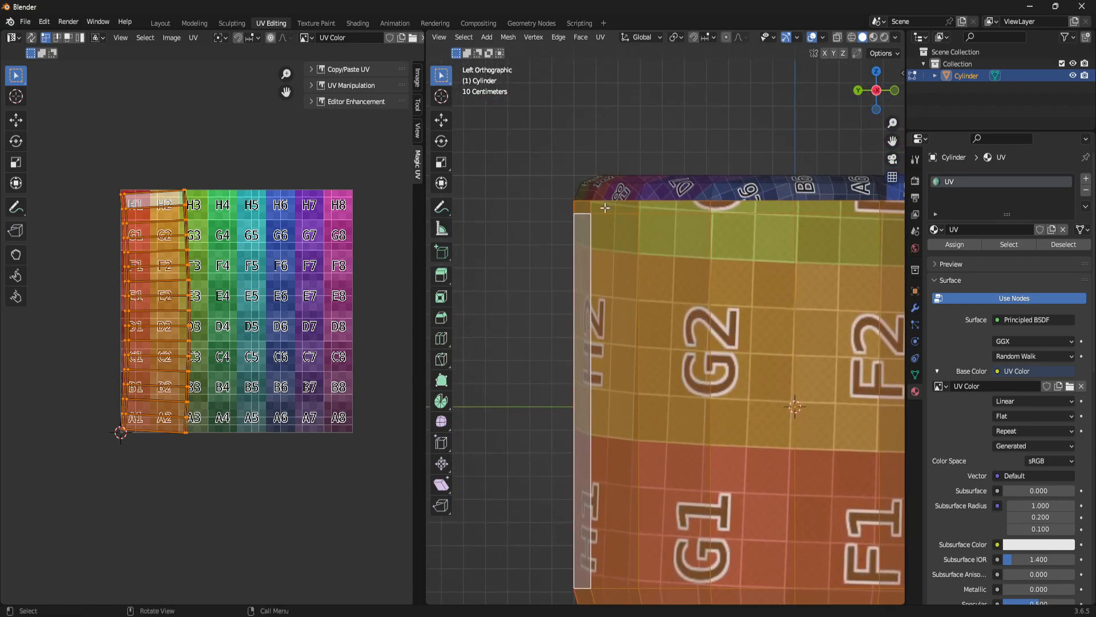
{"action": "middle_click_drag", "start_coordinate": [656, 374], "coordinate": [660, 170], "text": "shift"}
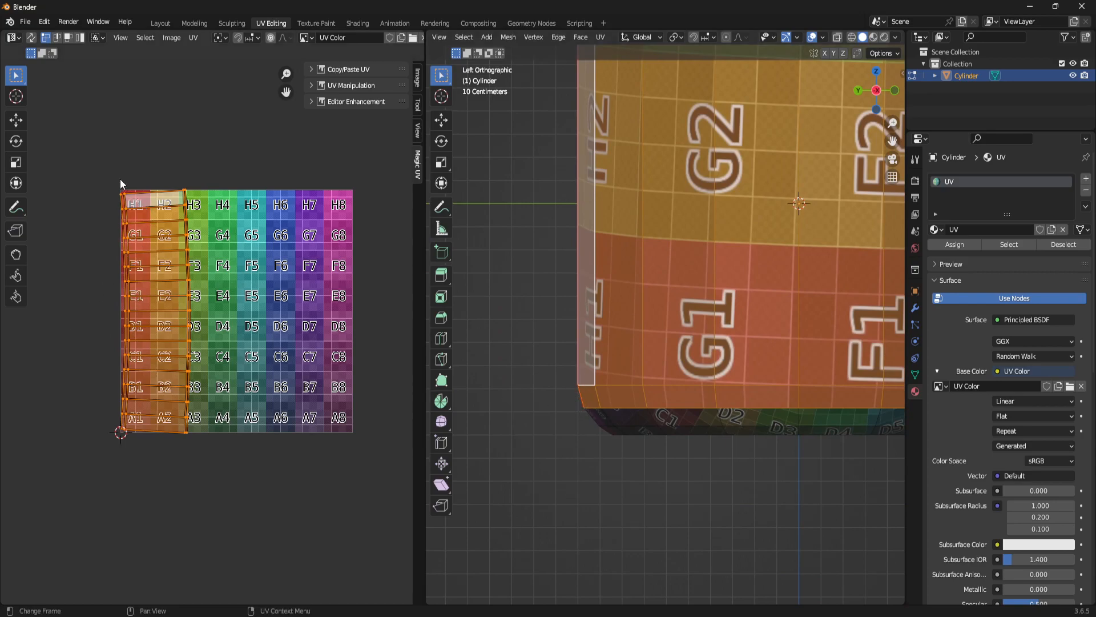
{"action": "scroll", "coordinate": [810, 340], "scroll_direction": "down", "scroll_amount": 6}
{"action": "middle_click_drag", "start_coordinate": [773, 311], "coordinate": [669, 340], "text": "shift"}
{"action": "middle_click_drag", "start_coordinate": [660, 310], "coordinate": [724, 341]}
{"action": "left_click", "coordinate": [782, 311]}
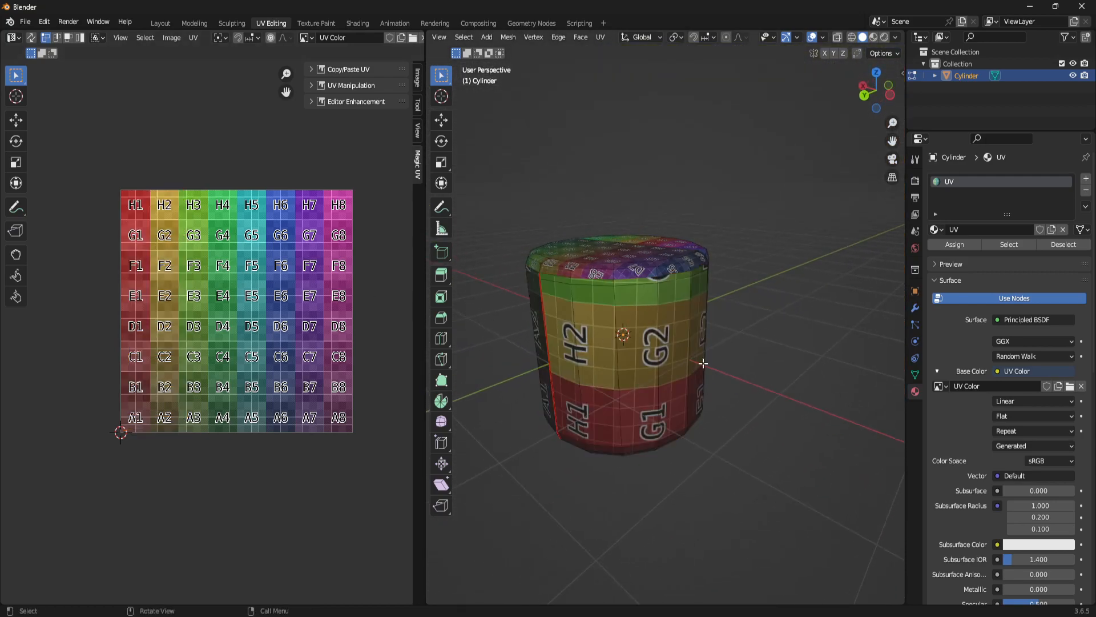
{"action": "key", "text": "ctrl+z"}
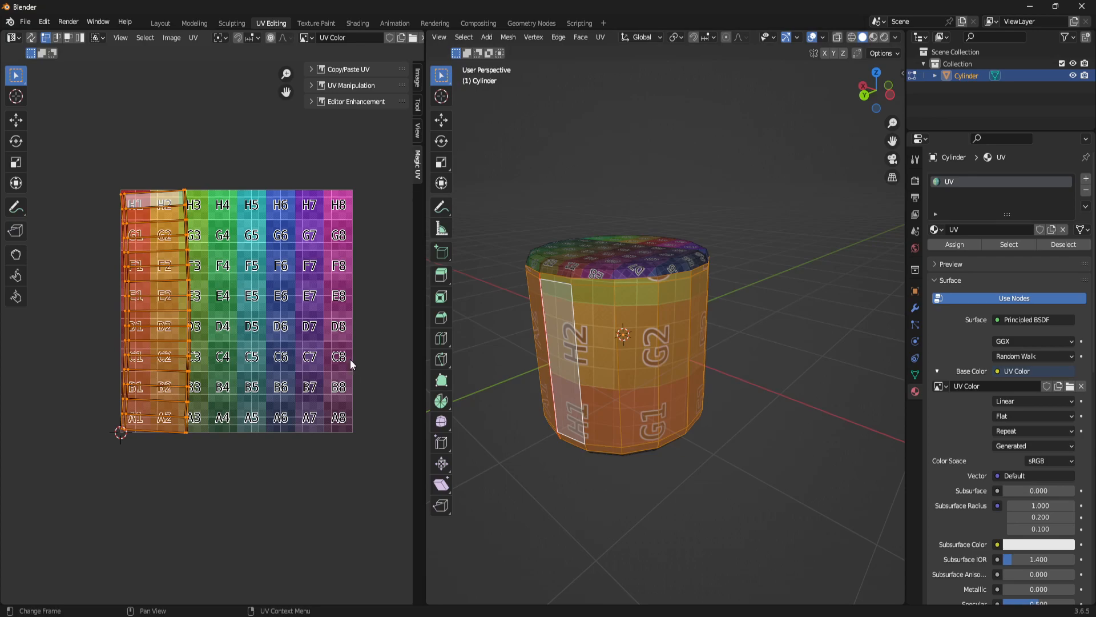
Rotate the side UV strip to lie horizontally and move it over rows A and B of the grid image.
{"action": "middle_click_drag", "start_coordinate": [296, 344], "coordinate": [305, 312]}
{"action": "key", "text": "r"}
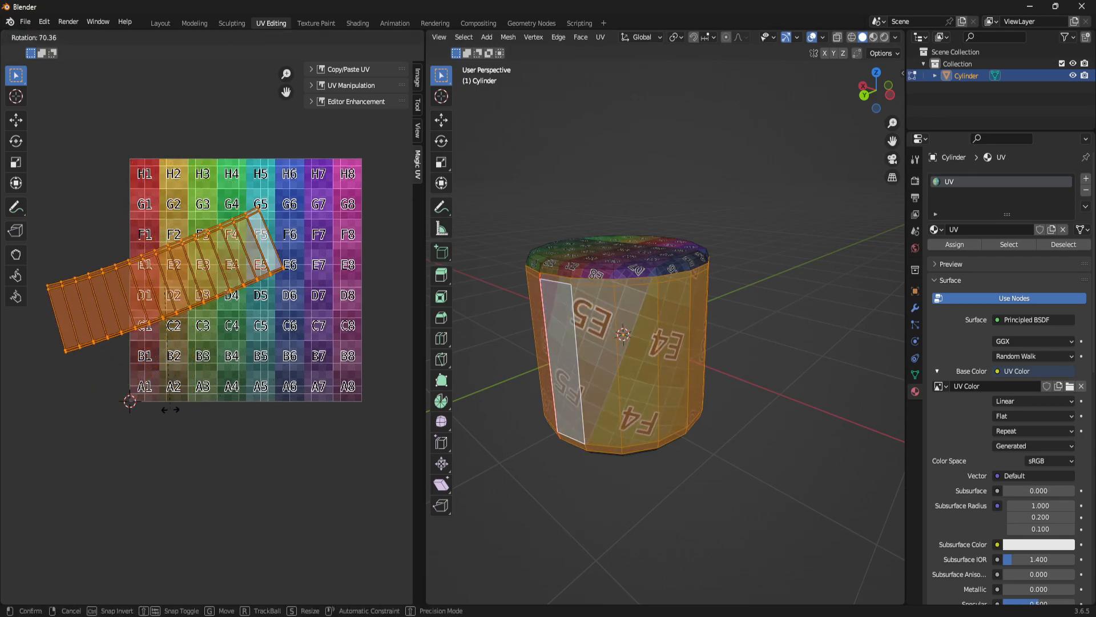
{"action": "left_click", "coordinate": [167, 243]}
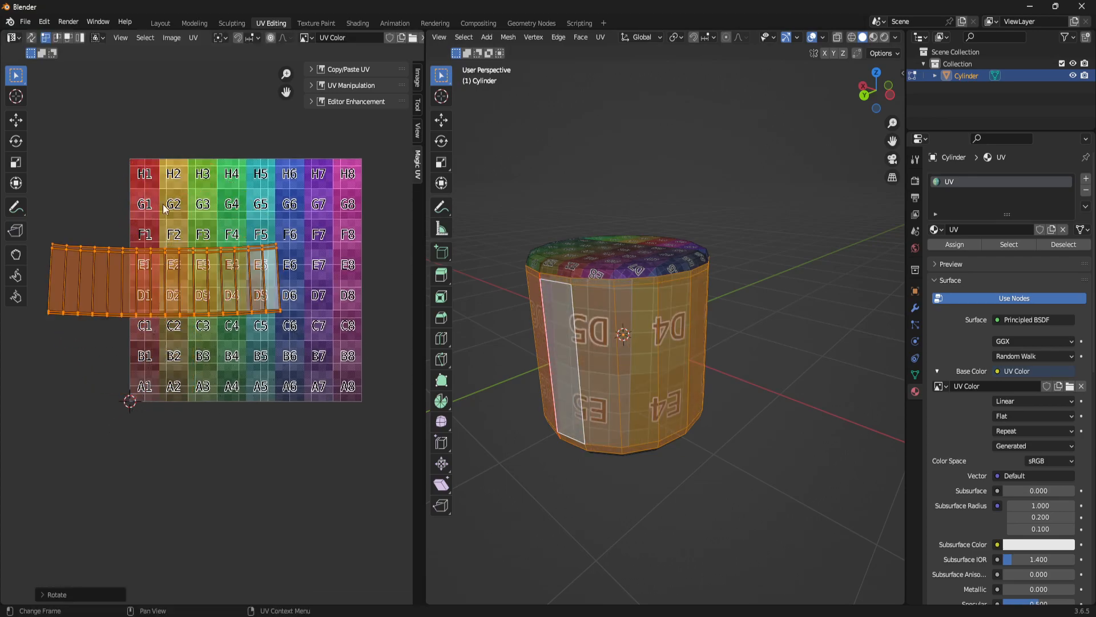
{"action": "key", "text": "g"}
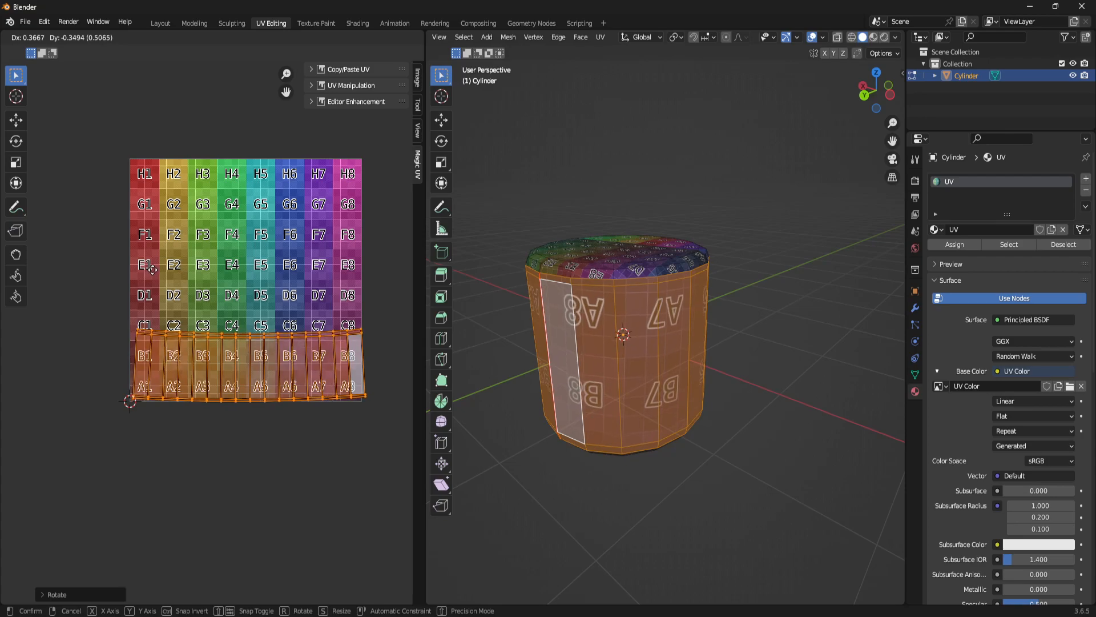
{"action": "left_click", "coordinate": [150, 272]}
Turn the side UV strip half a turn so the grid labels read upright, and realign it over rows A and B.
{"action": "scroll", "coordinate": [751, 322], "scroll_direction": "up", "scroll_amount": 3}
{"action": "middle_click_drag", "start_coordinate": [752, 321], "coordinate": [840, 323]}
{"action": "key", "text": "r"}
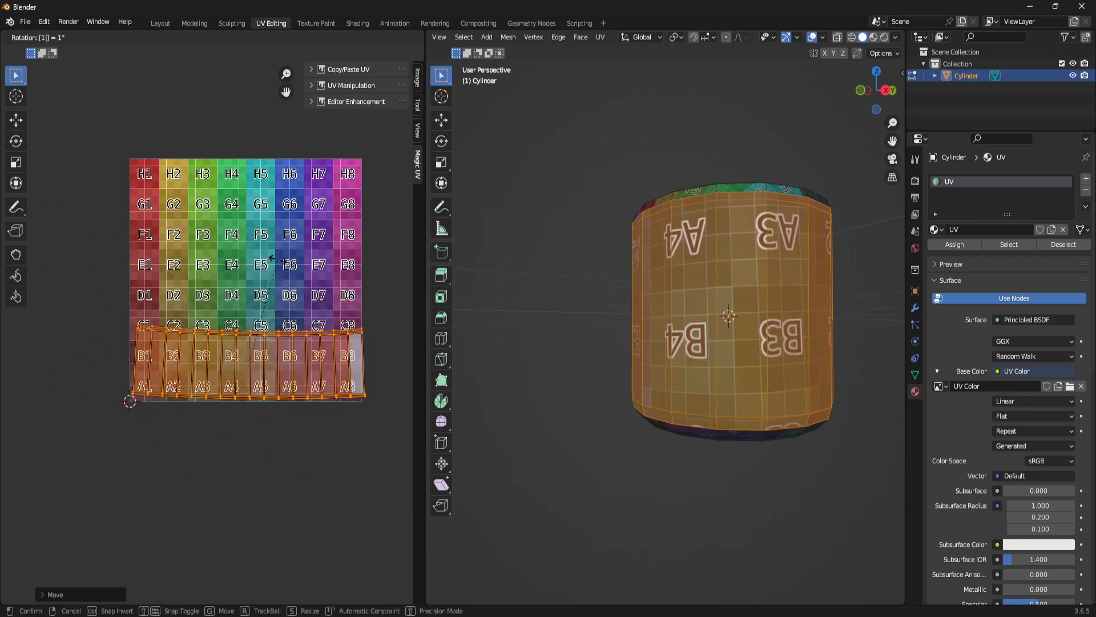
{"action": "left_click", "coordinate": [290, 303]}
{"action": "key", "text": "g"}
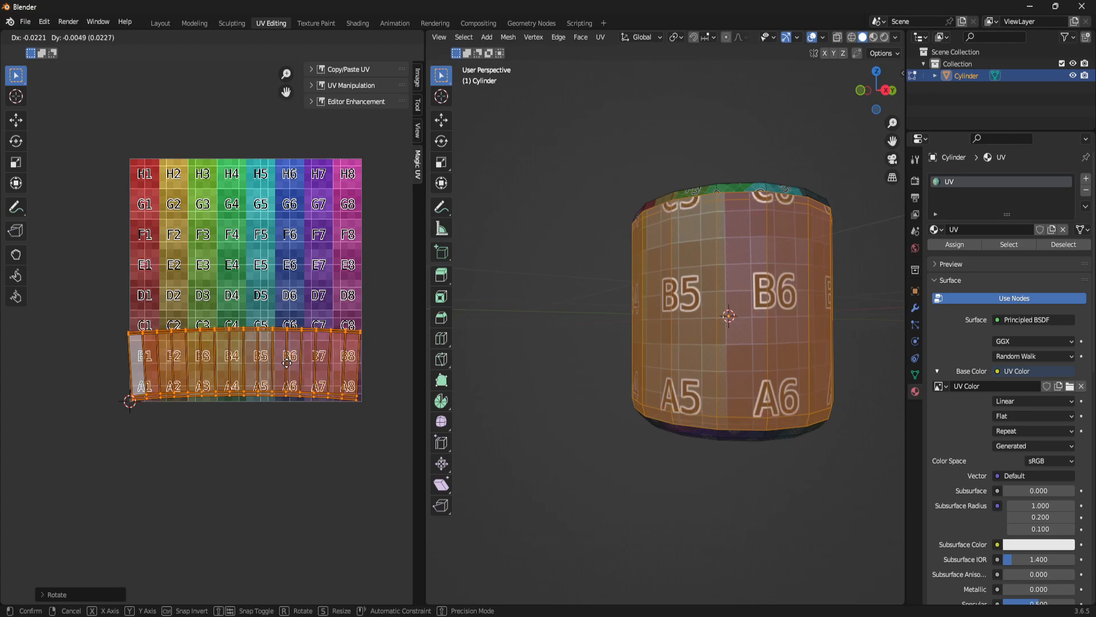
{"action": "left_click", "coordinate": [287, 362]}
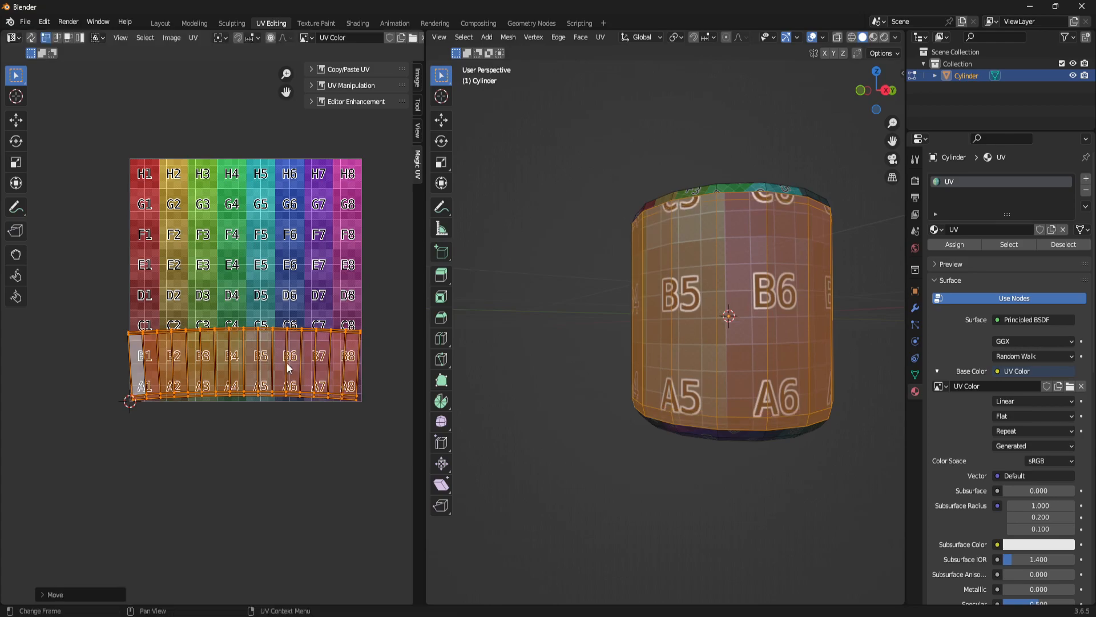
Examine how the grid labels run around the cylinder's sides and meet at the seam compared with the UV strip.
{"action": "middle_click_drag", "start_coordinate": [691, 331], "coordinate": [605, 371]}
{"action": "middle_click_drag", "start_coordinate": [759, 353], "coordinate": [725, 317]}
{"action": "scroll", "coordinate": [685, 317], "scroll_direction": "down", "scroll_amount": 3}
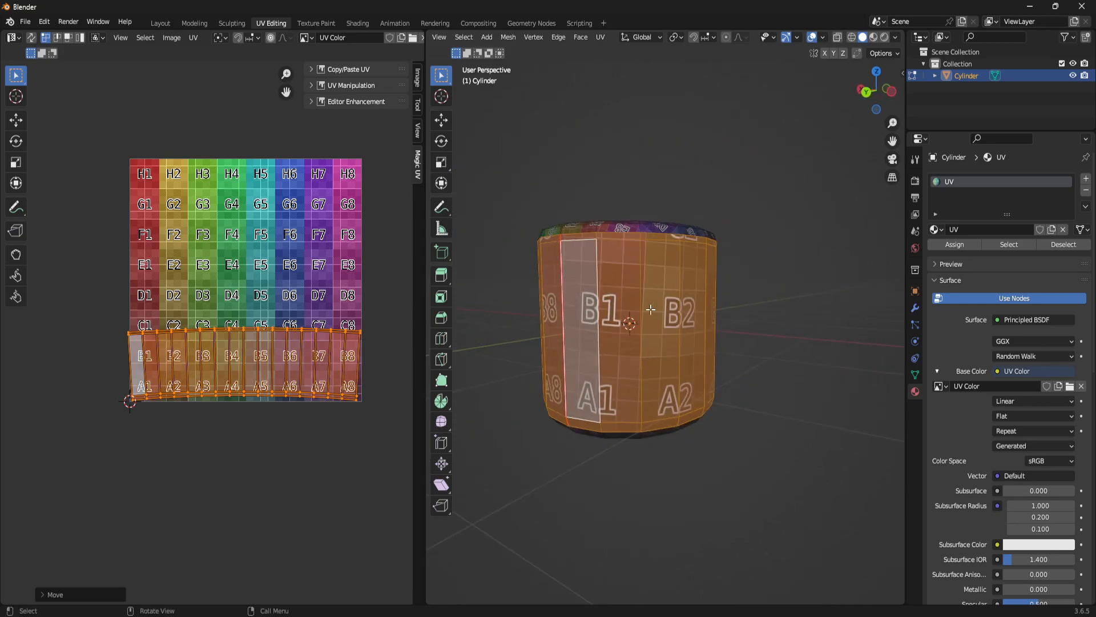
{"action": "middle_click_drag", "start_coordinate": [571, 288], "coordinate": [639, 294]}
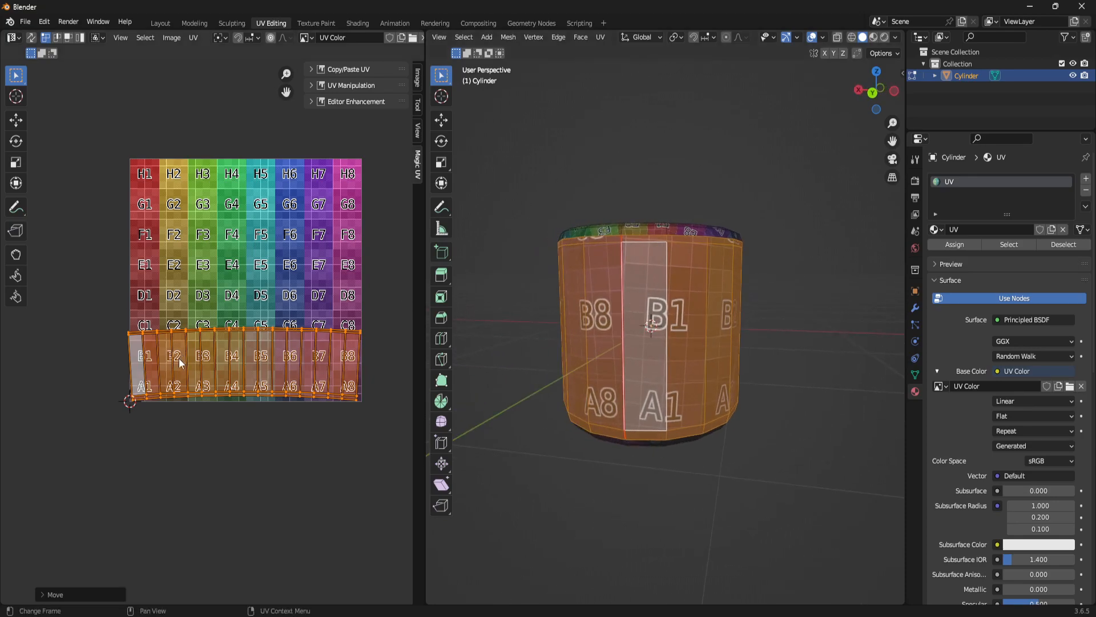
{"action": "scroll", "coordinate": [181, 353], "scroll_direction": "up", "scroll_amount": 3}
{"action": "scroll", "coordinate": [182, 384], "scroll_direction": "down", "scroll_amount": 3}
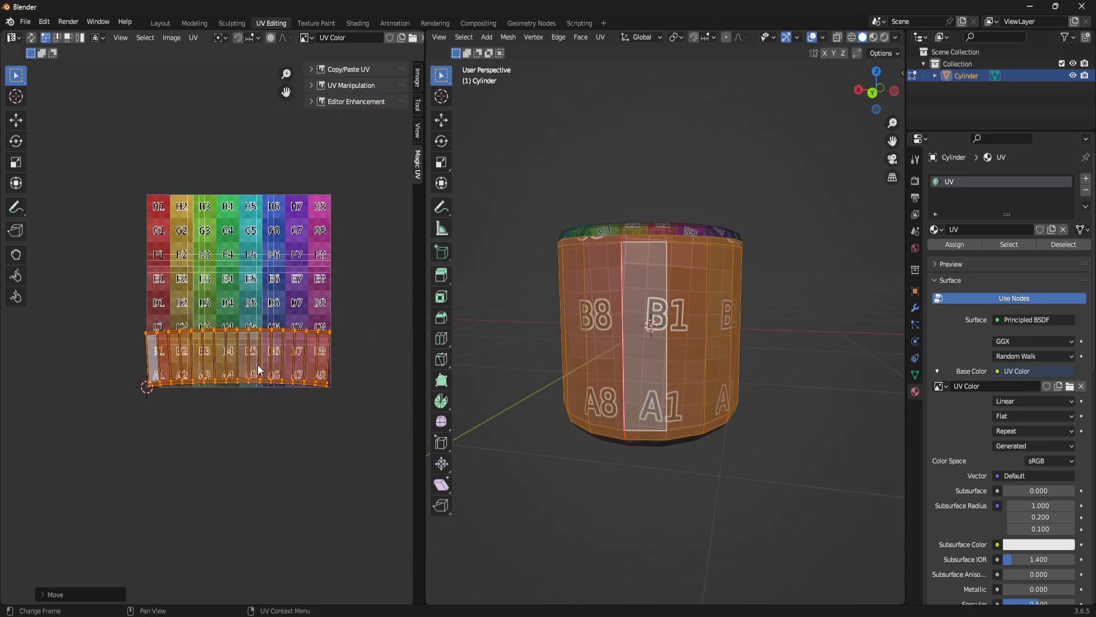
{"action": "scroll", "coordinate": [258, 364], "scroll_direction": "up", "scroll_amount": 3}
{"action": "scroll", "coordinate": [177, 351], "scroll_direction": "down", "scroll_amount": 2}
{"action": "scroll", "coordinate": [294, 365], "scroll_direction": "up", "scroll_amount": 1}
{"action": "scroll", "coordinate": [214, 331], "scroll_direction": "down", "scroll_amount": 2}
Clear the selection and select the cylinder's entire linked mesh to bring up all its UV islands.
{"action": "middle_click_drag", "start_coordinate": [728, 403], "coordinate": [715, 437]}
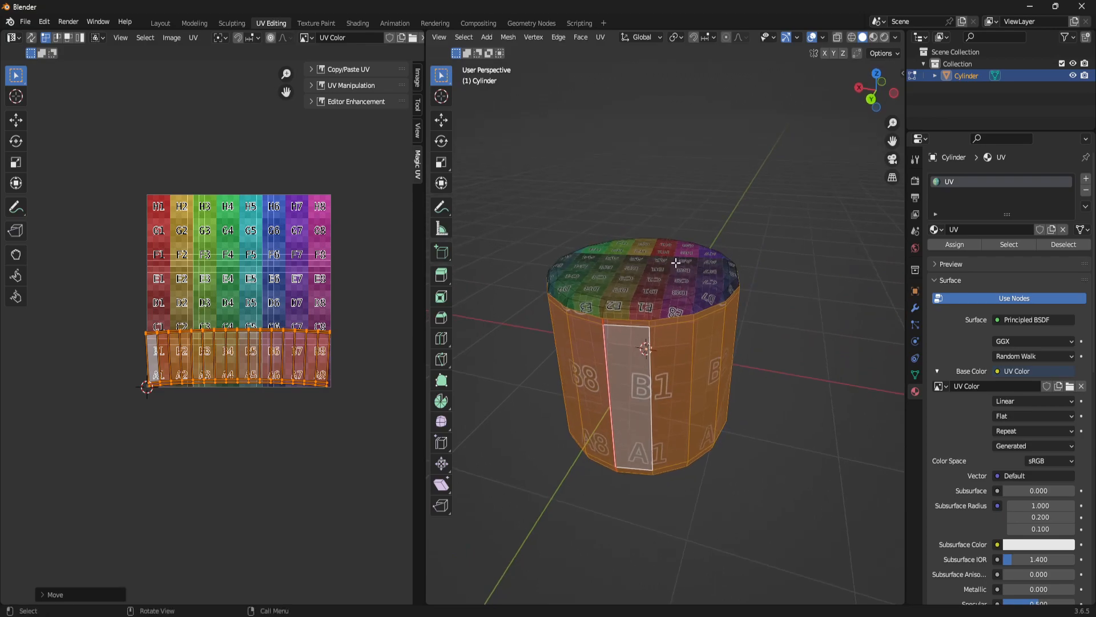
{"action": "key", "text": "j"}
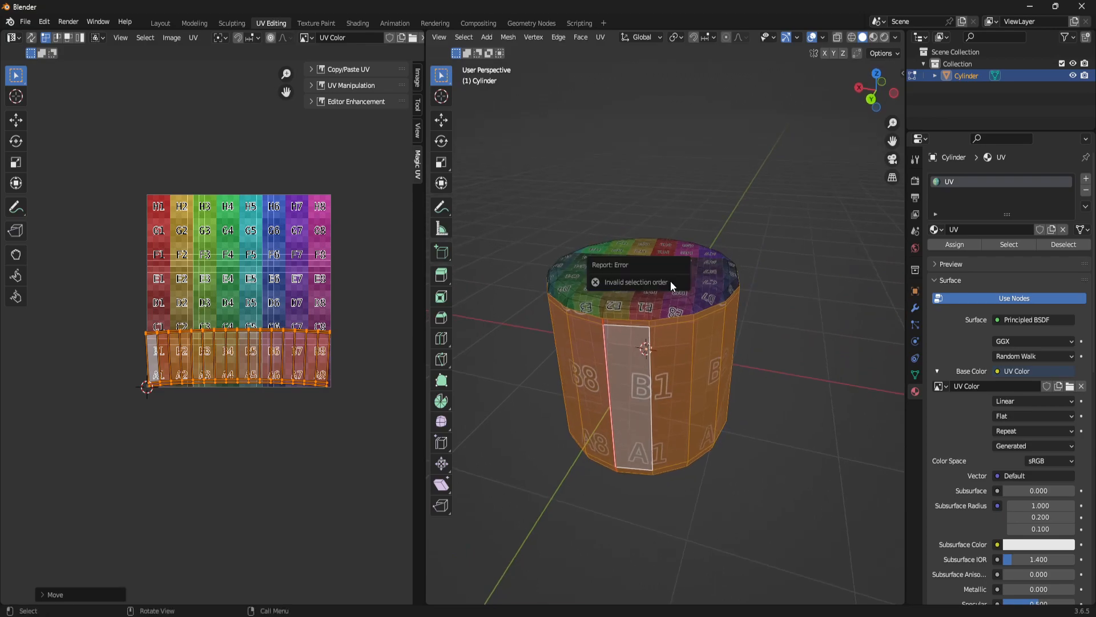
{"action": "key", "text": "alt+a"}
{"action": "key", "text": "l"}
{"action": "scroll", "coordinate": [558, 398], "scroll_direction": "down", "scroll_amount": 1}
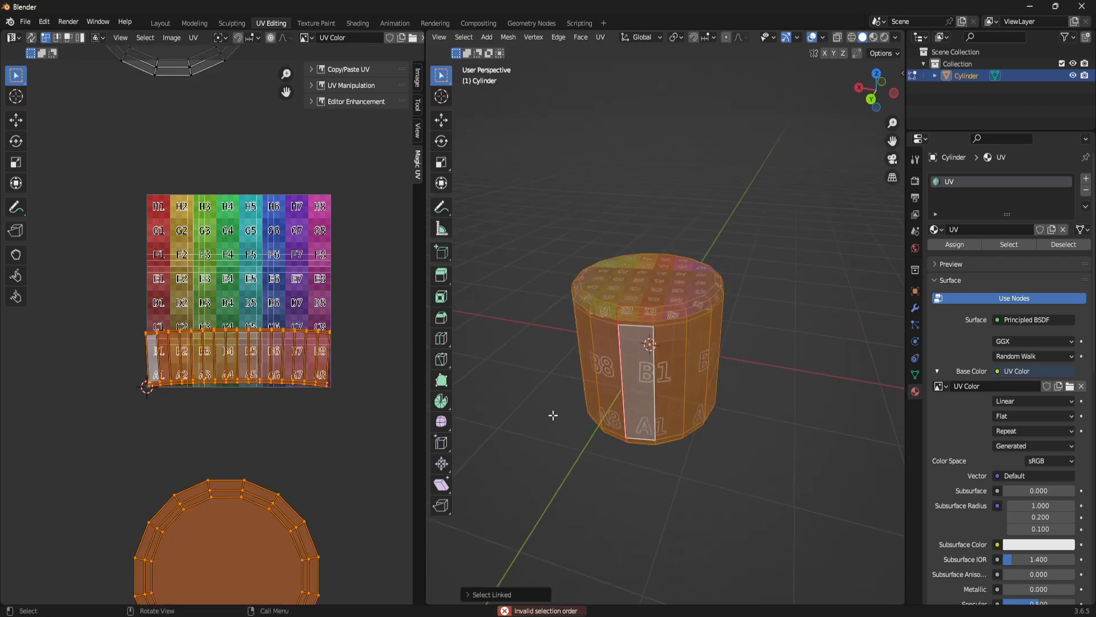
{"action": "scroll", "coordinate": [220, 263], "scroll_direction": "down", "scroll_amount": 3}
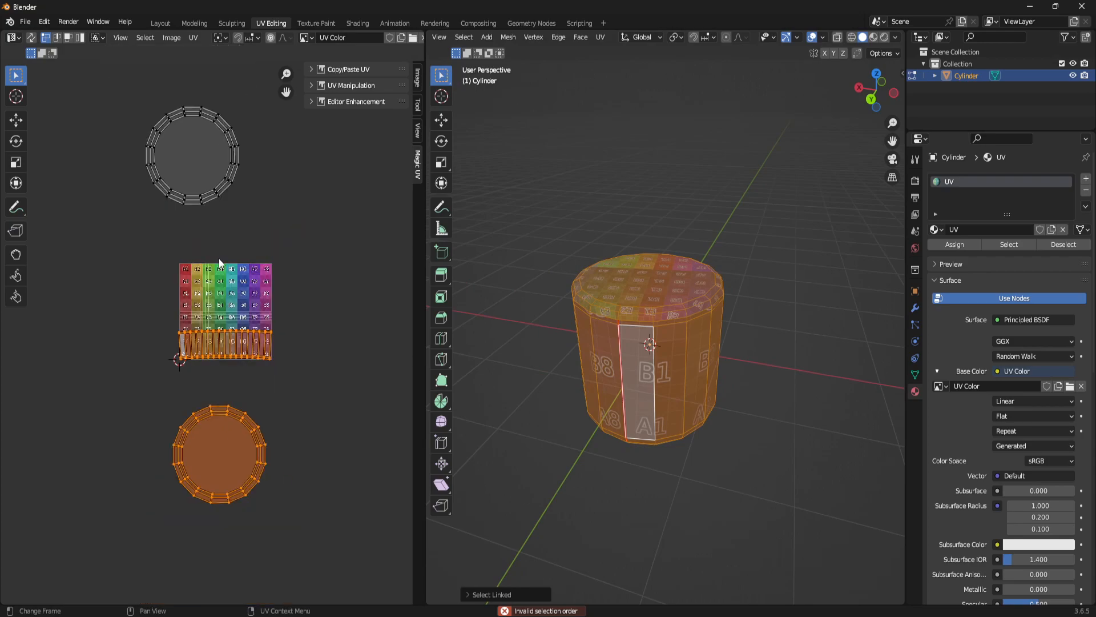
Move the lower cap UV island up beside the other cap island above the grid image, aligning the two at the same height.
{"action": "left_click", "coordinate": [313, 372]}
{"action": "left_click_drag", "start_coordinate": [293, 550], "coordinate": [98, 377]}
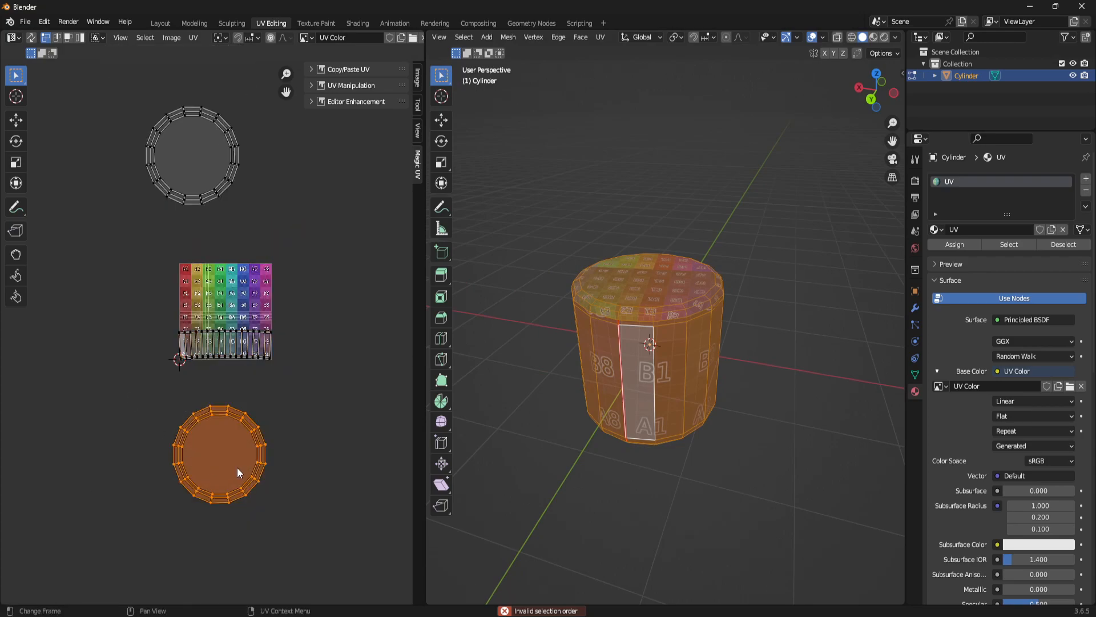
{"action": "key", "text": "g"}
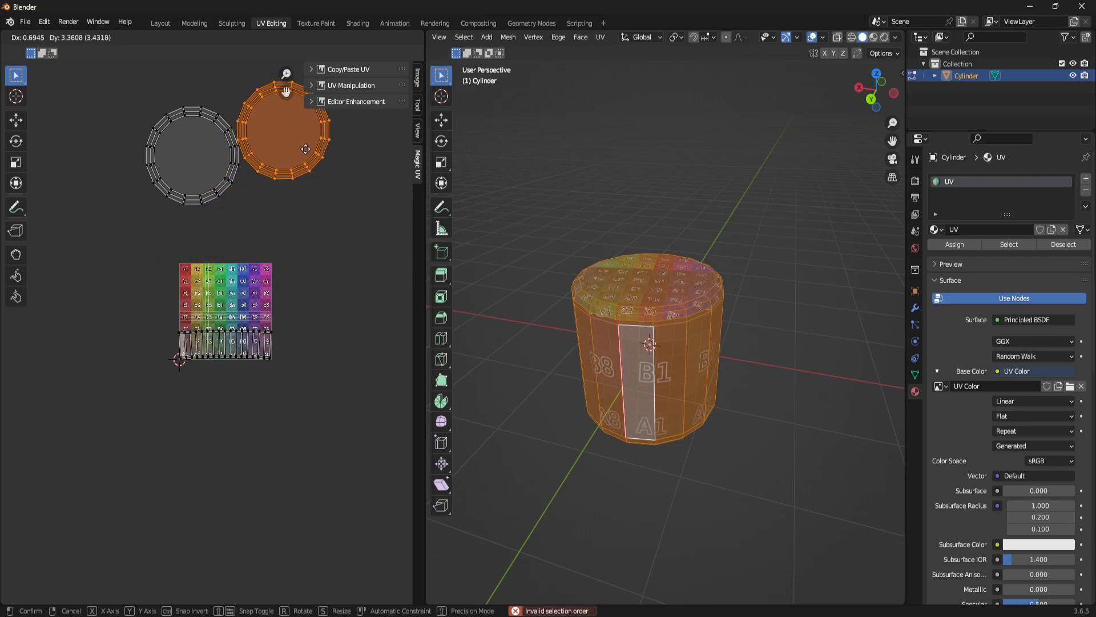
{"action": "left_click", "coordinate": [309, 168]}
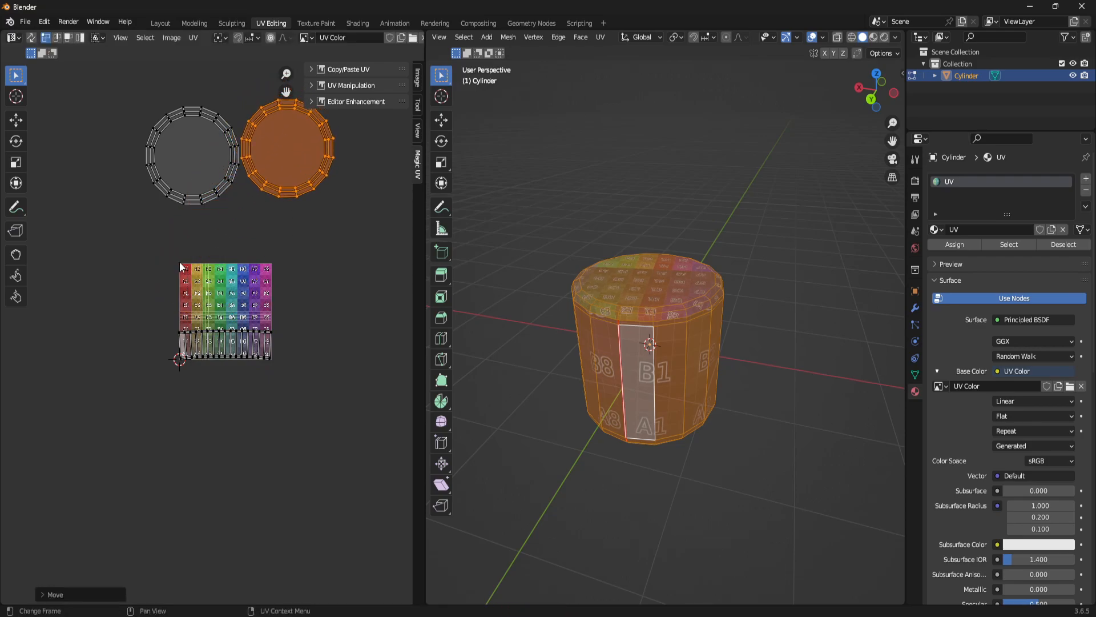
{"action": "scroll", "coordinate": [310, 211], "scroll_direction": "up", "scroll_amount": 4}
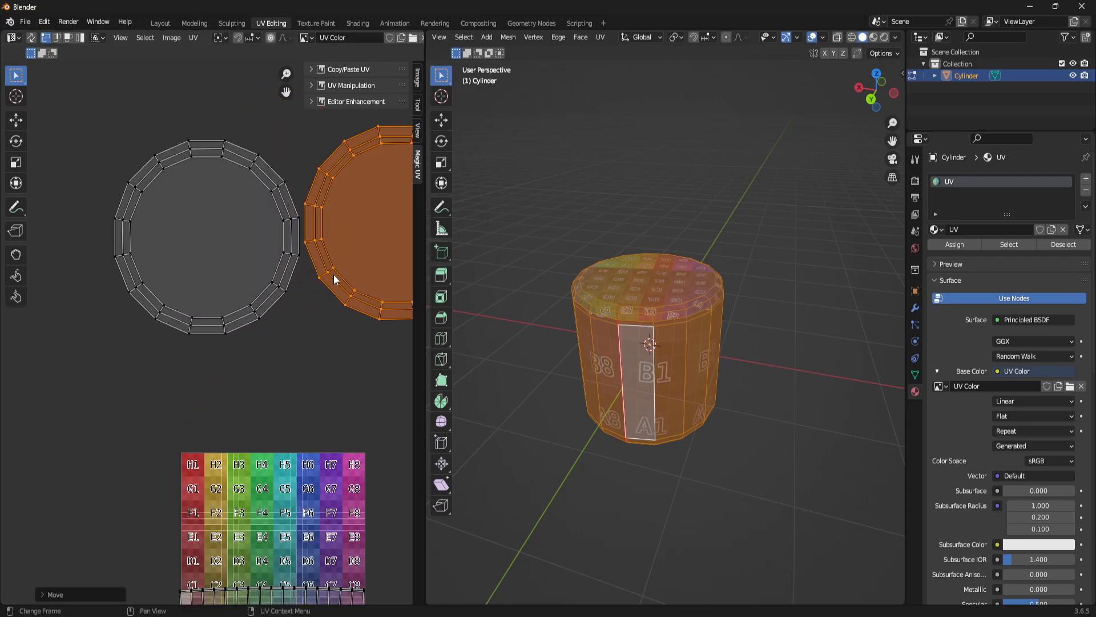
{"action": "key", "text": "g"}
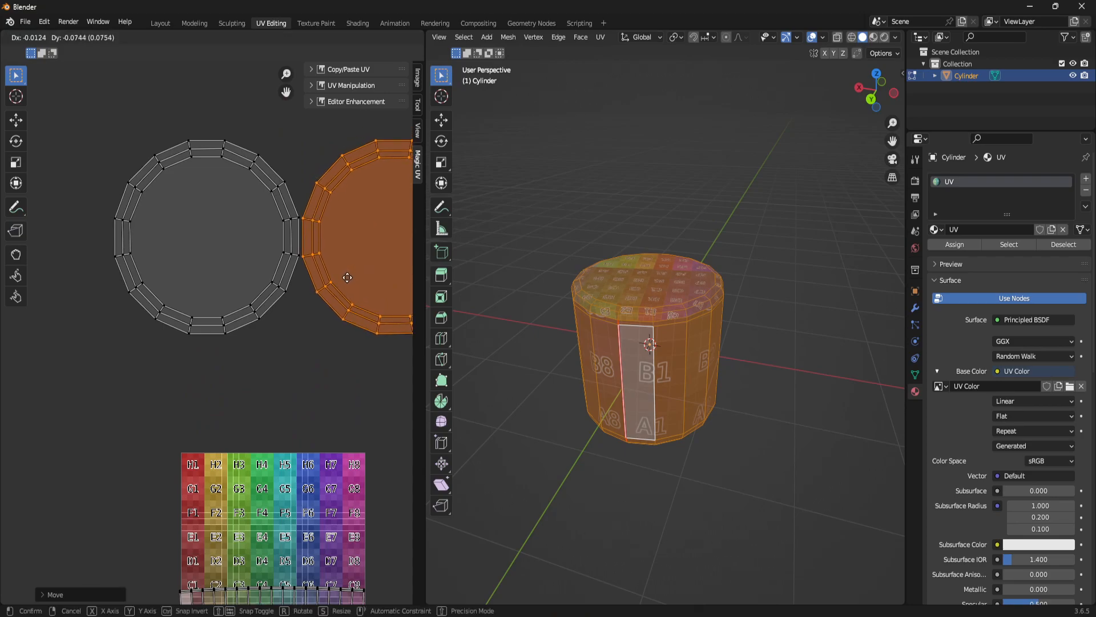
{"action": "left_click", "coordinate": [343, 277]}
Select both cap UV islands, scale them down together, and move them onto the grid image above the side strip.
{"action": "scroll", "coordinate": [340, 279], "scroll_direction": "down", "scroll_amount": 3}
{"action": "left_click_drag", "start_coordinate": [115, 184], "coordinate": [403, 362]}
{"action": "key", "text": "s"}
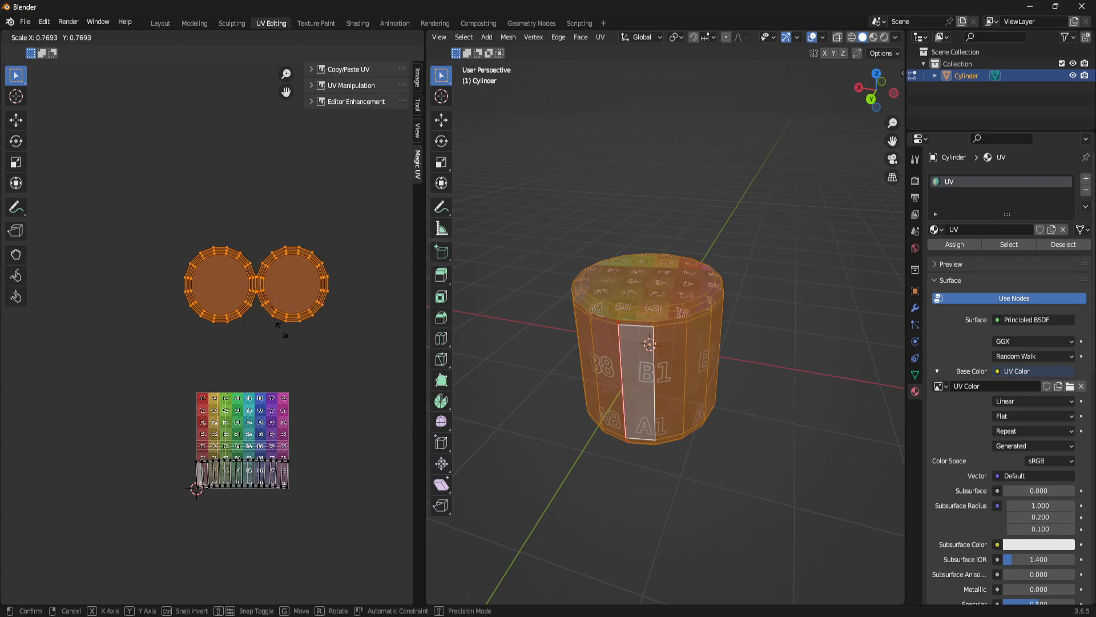
{"action": "left_click", "coordinate": [278, 354]}
{"action": "middle_click_drag", "start_coordinate": [285, 385], "coordinate": [239, 265]}
{"action": "key", "text": "g"}
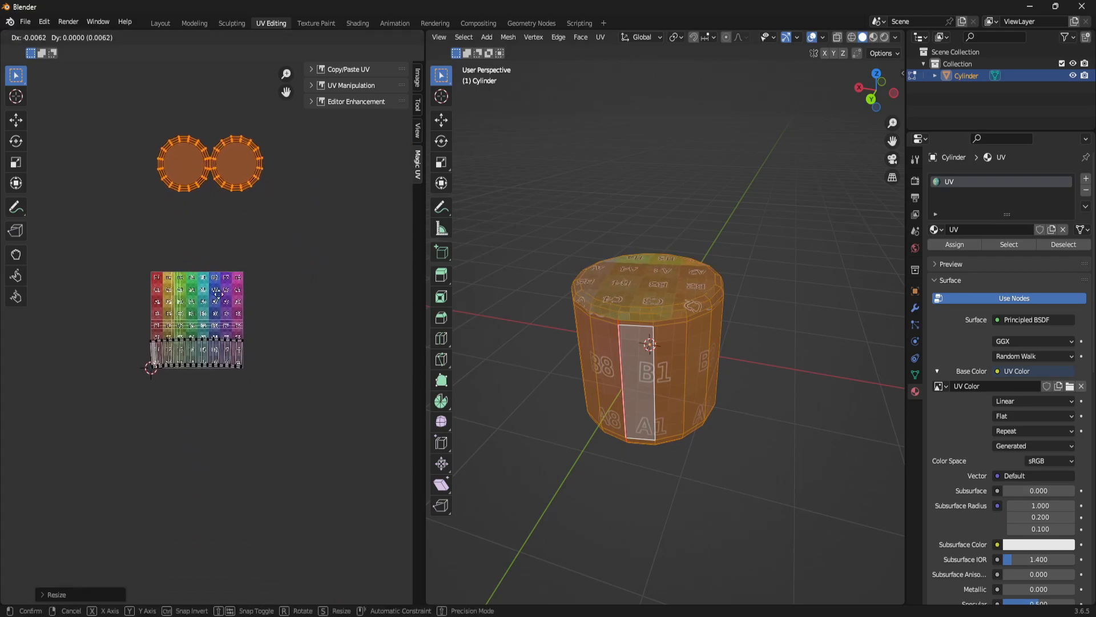
{"action": "left_click", "coordinate": [224, 401]}
Resize and reposition both cap UV islands so the pair fits within the grid image's width above the side strip.
{"action": "middle_click_drag", "start_coordinate": [280, 347], "coordinate": [330, 315]}
{"action": "scroll", "coordinate": [330, 315], "scroll_direction": "up", "scroll_amount": 3}
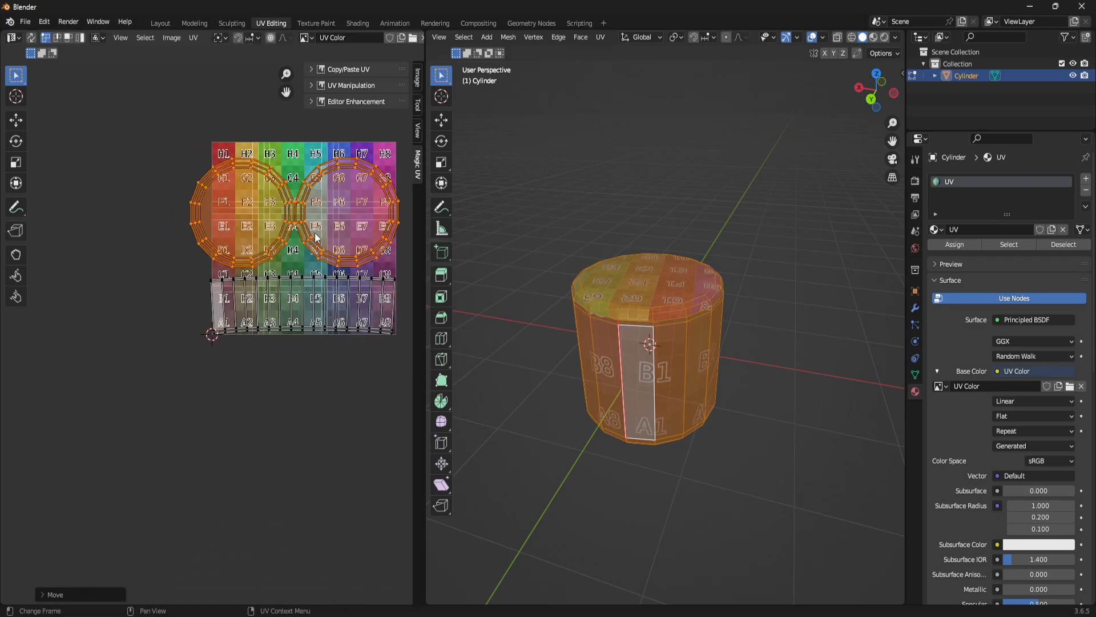
{"action": "key", "text": "s"}
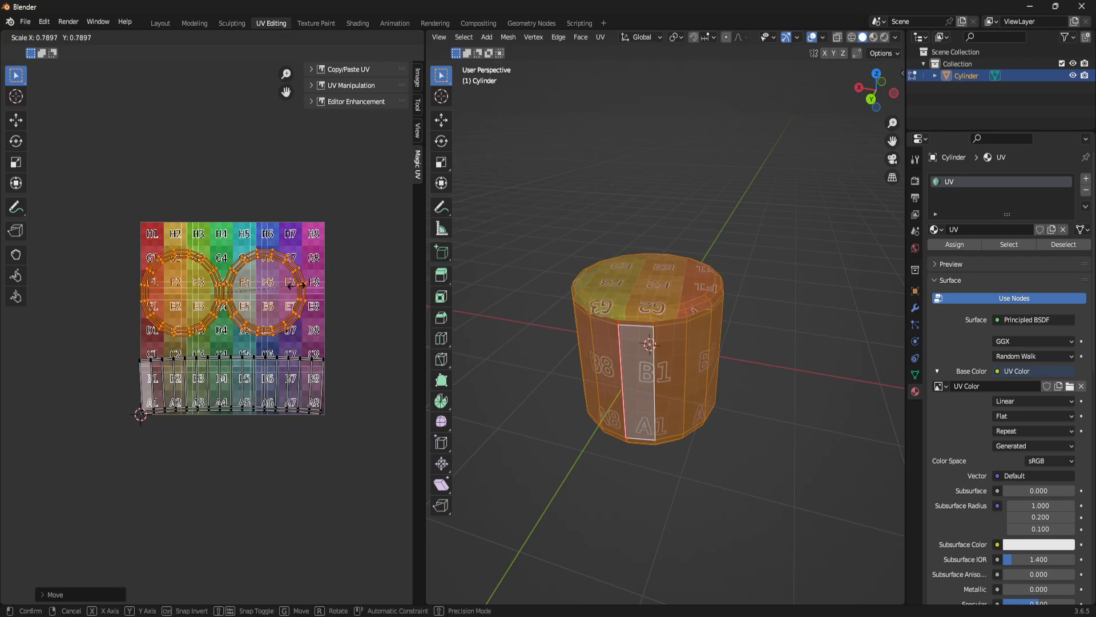
{"action": "left_click", "coordinate": [300, 290]}
{"action": "key", "text": "g"}
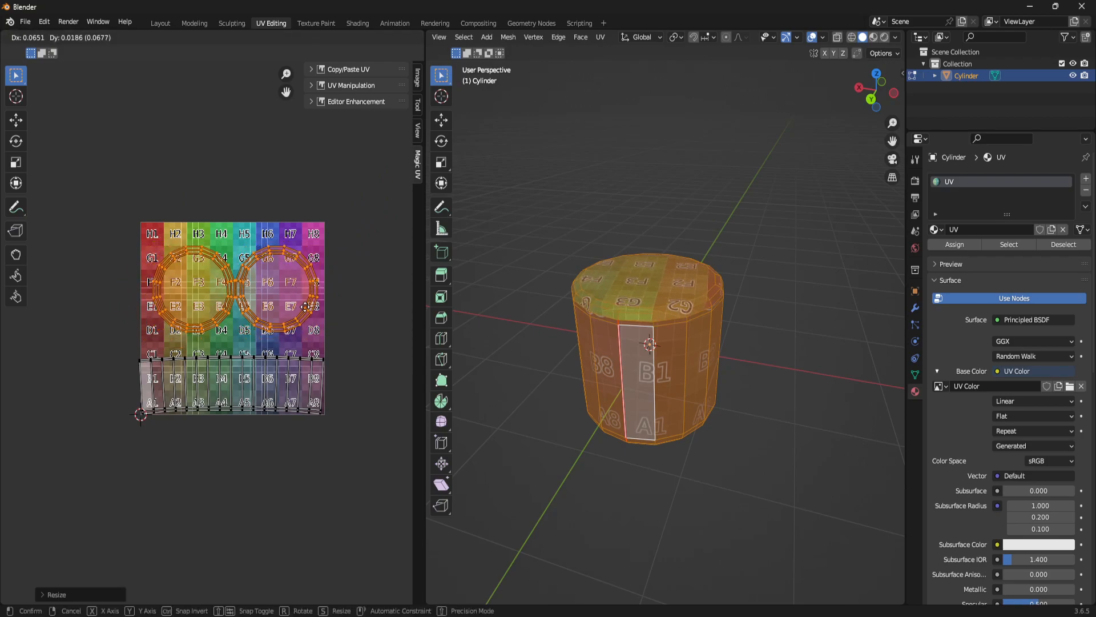
{"action": "left_click", "coordinate": [310, 329]}
{"action": "key", "text": "s"}
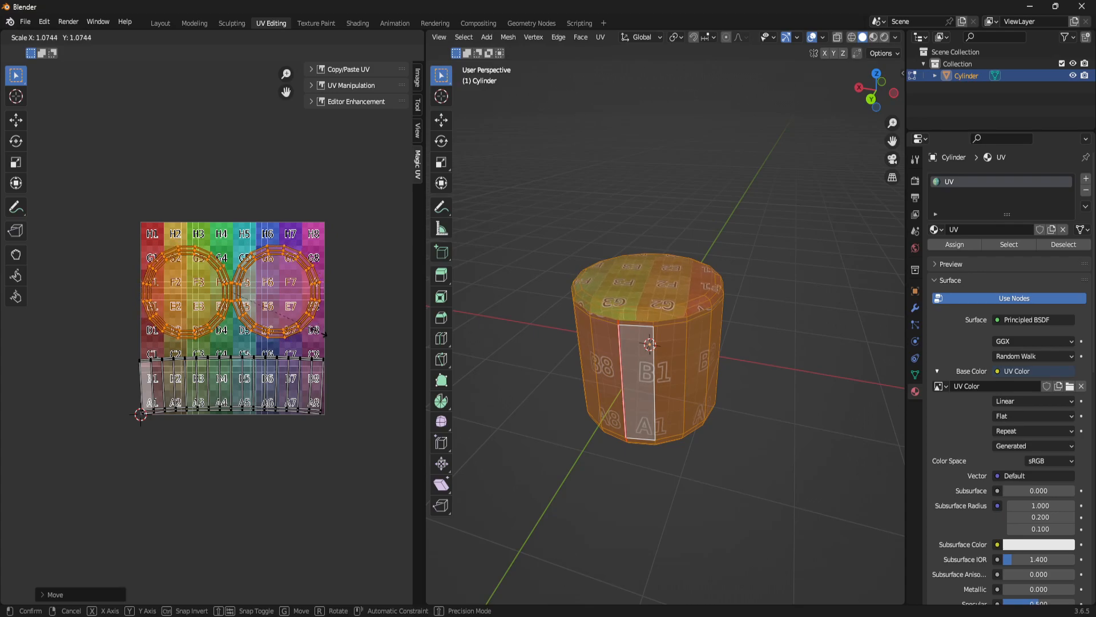
{"action": "left_click", "coordinate": [321, 334]}
Shift only the cap UV island over columns 5 to 8 slightly away from the other cap, then clear the UV selection.
{"action": "left_click", "coordinate": [406, 282]}
{"action": "key", "text": "l"}
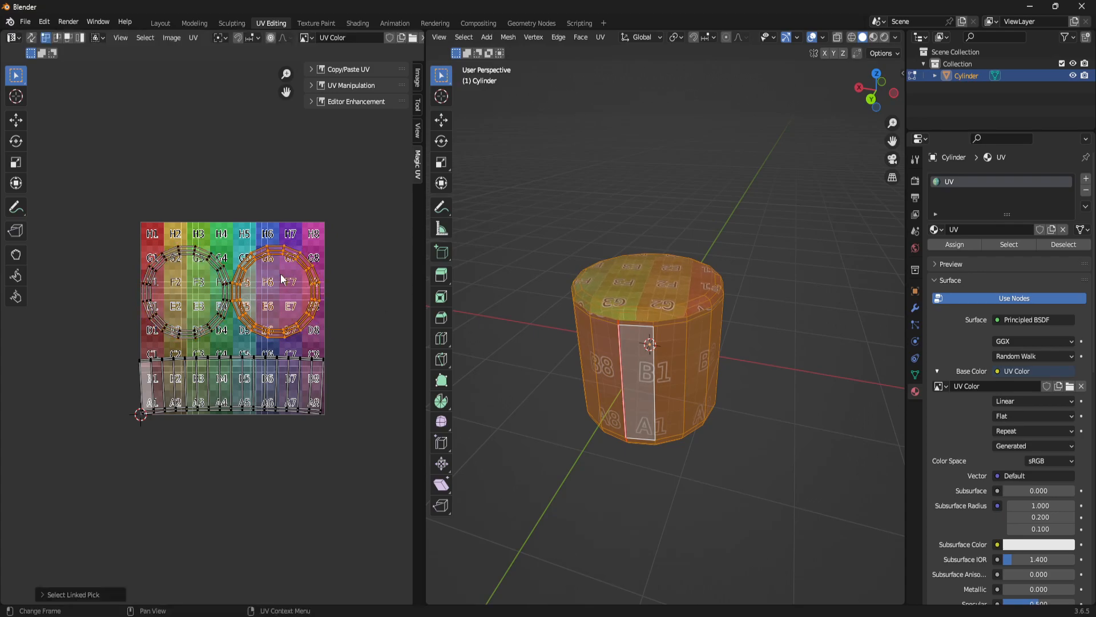
{"action": "key", "text": "g"}
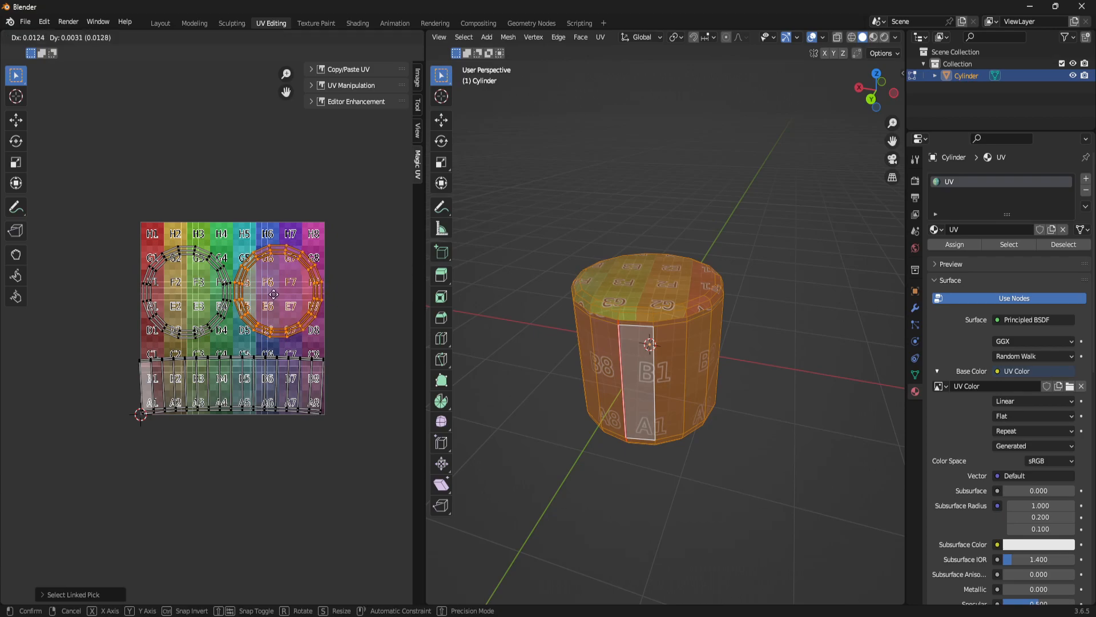
{"action": "left_click", "coordinate": [273, 294]}
{"action": "left_click", "coordinate": [352, 210]}
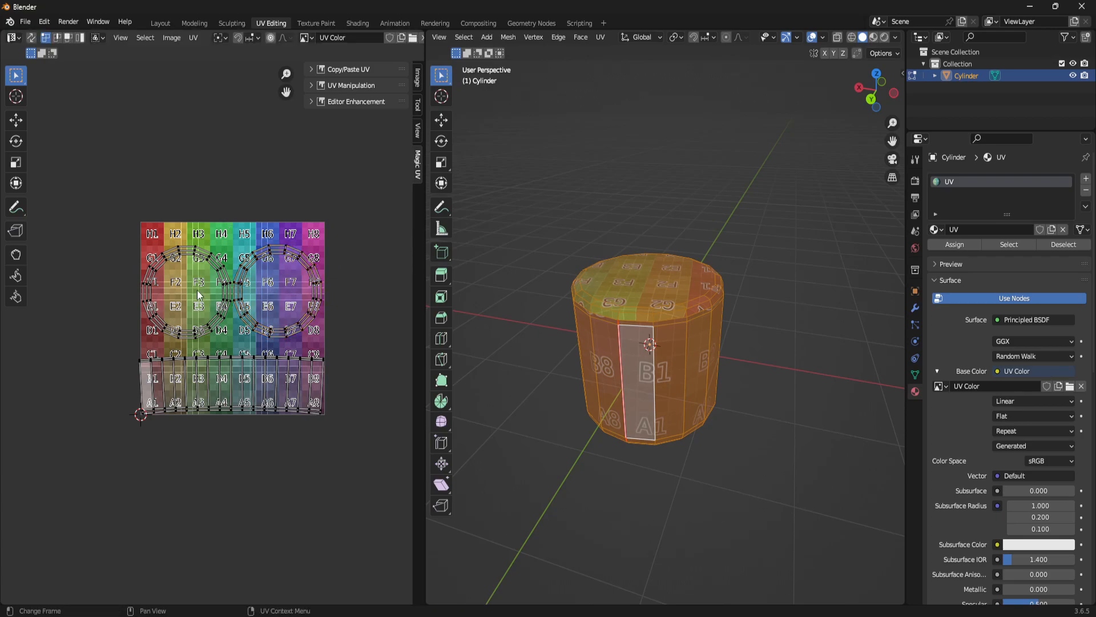
Clear the mesh selection to expose the texture, then reselect the cylinder's entire linked mesh from a side face.
{"action": "middle_click_drag", "start_coordinate": [751, 430], "coordinate": [674, 349]}
{"action": "left_click", "coordinate": [761, 394]}
{"action": "scroll", "coordinate": [704, 349], "scroll_direction": "up", "scroll_amount": 4}
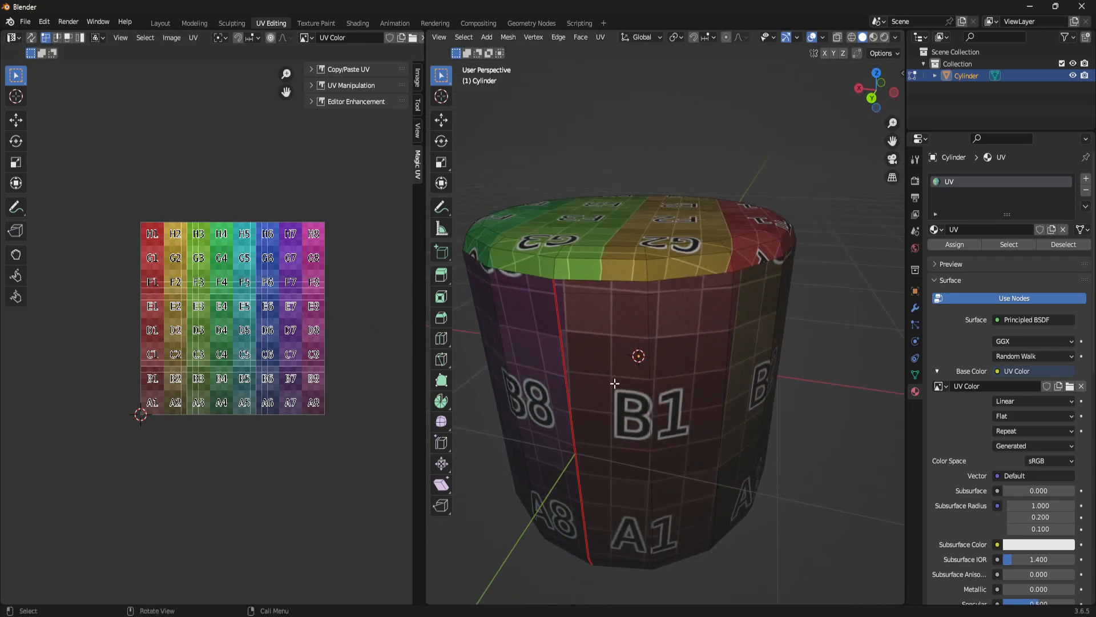
{"action": "left_click", "coordinate": [677, 336]}
{"action": "key", "text": "ctrl+l"}
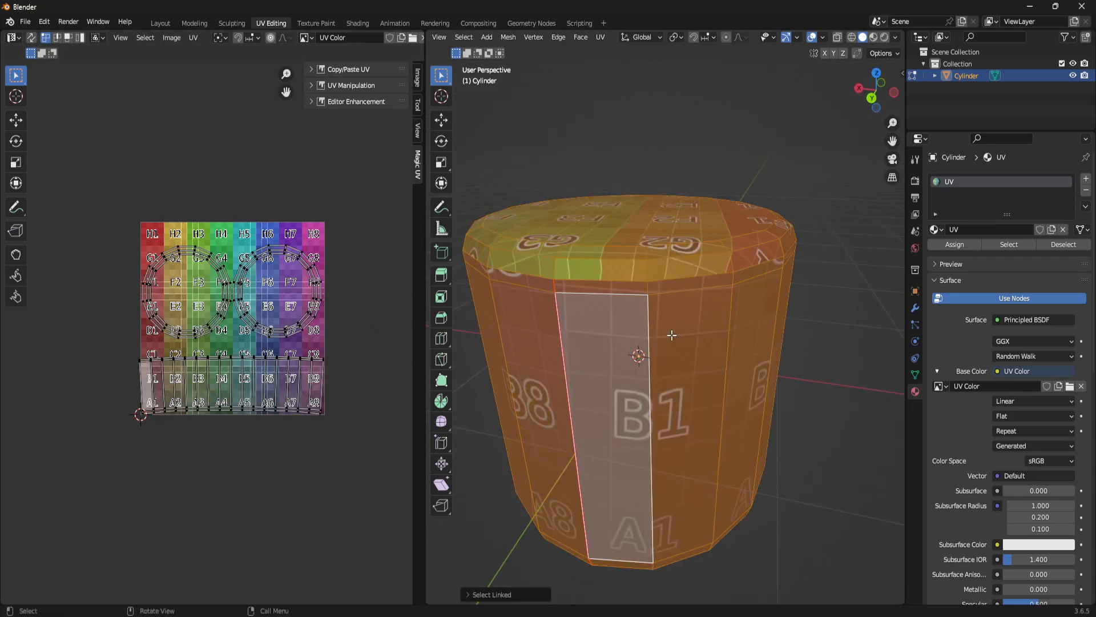
Examine the size and orientation of the grid labels on the cylinder's top cap compared with those on its sides.
{"action": "middle_click_drag", "start_coordinate": [677, 335], "coordinate": [638, 298]}
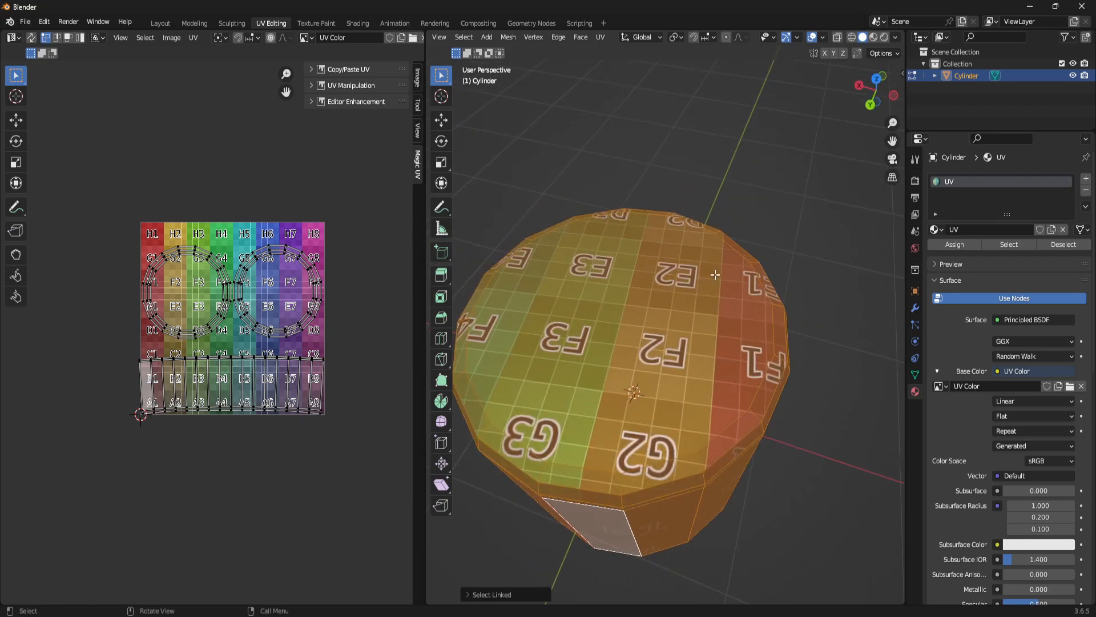
{"action": "middle_click_drag", "start_coordinate": [624, 410], "coordinate": [594, 363]}
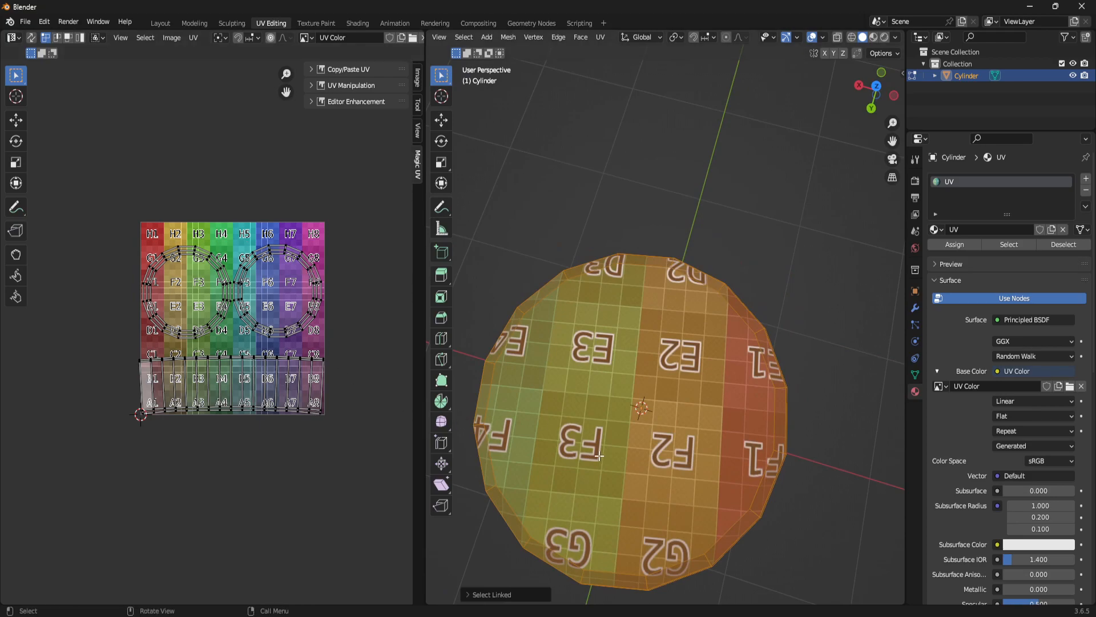
{"action": "middle_click_drag", "start_coordinate": [598, 454], "coordinate": [676, 311]}
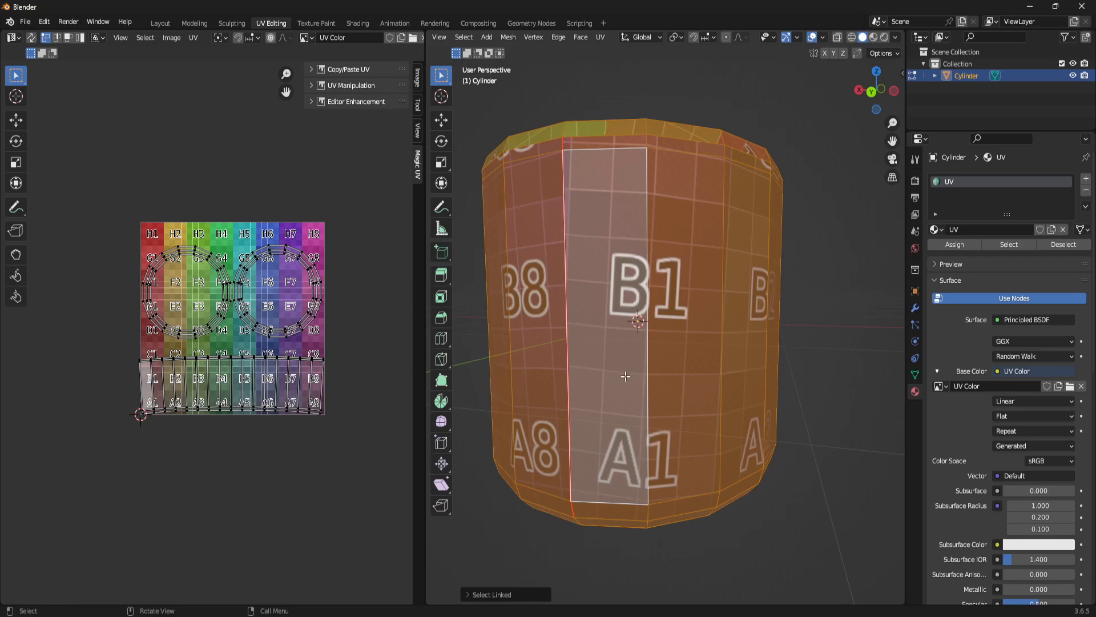
{"action": "middle_click_drag", "start_coordinate": [614, 277], "coordinate": [577, 332]}
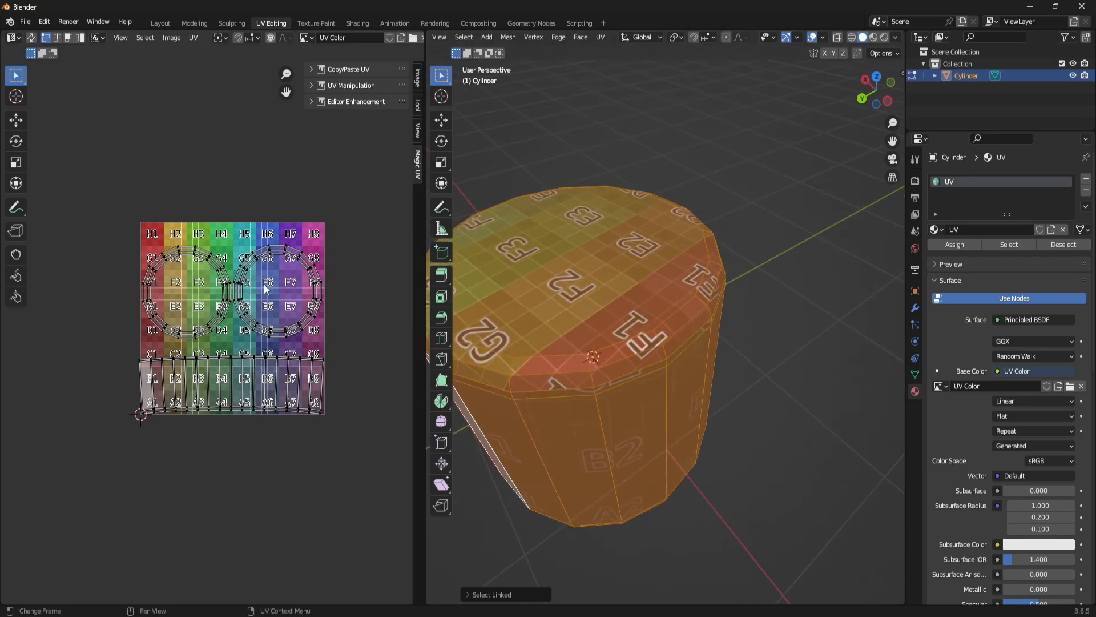
{"action": "middle_click_drag", "start_coordinate": [583, 439], "coordinate": [631, 395]}
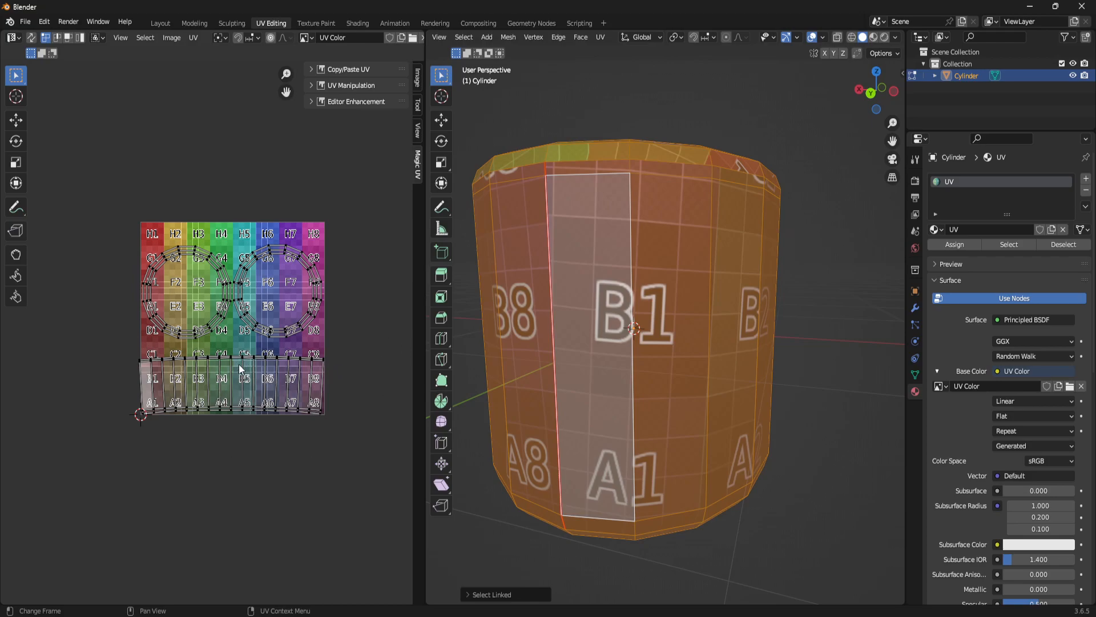
{"action": "middle_click_drag", "start_coordinate": [838, 451], "coordinate": [747, 391]}
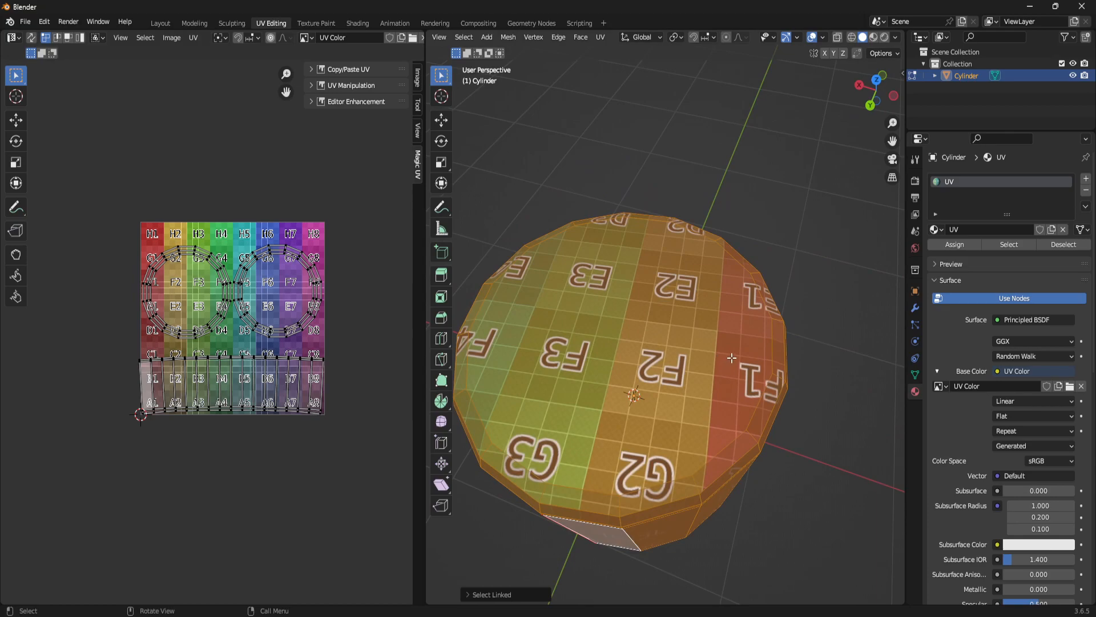
{"action": "middle_click_drag", "start_coordinate": [737, 435], "coordinate": [714, 337]}
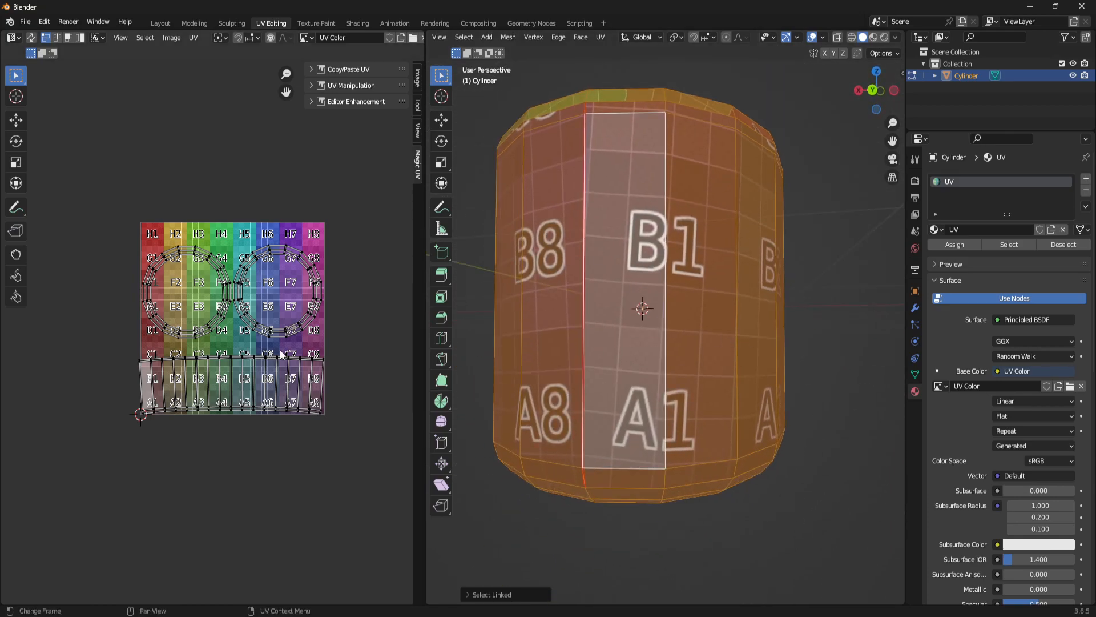
{"action": "middle_click_drag", "start_coordinate": [694, 257], "coordinate": [680, 322]}
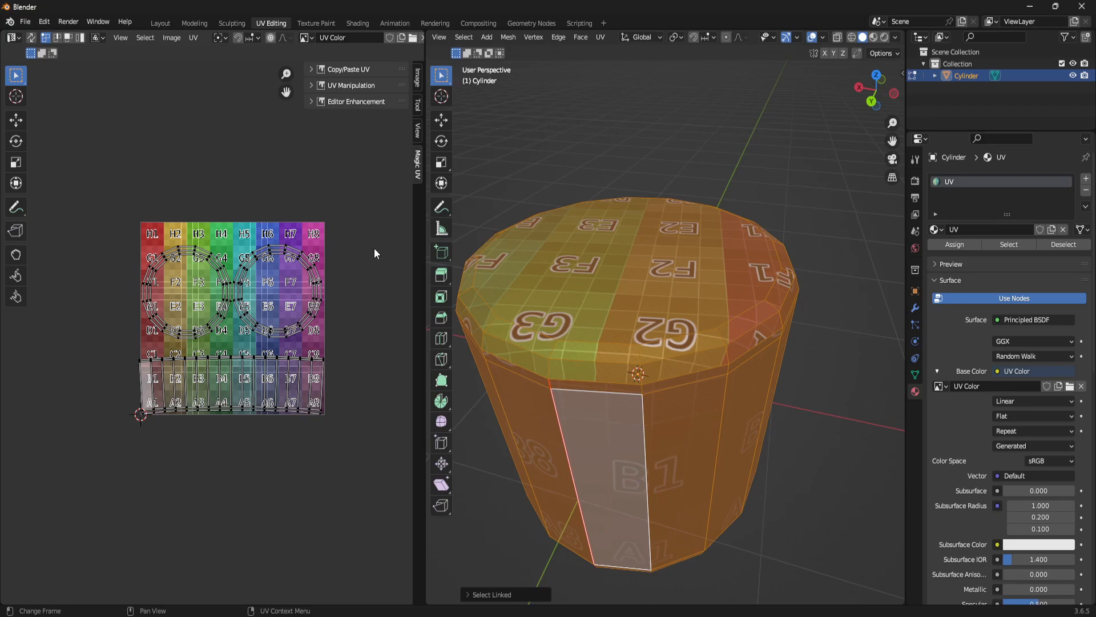
Move both cap UV islands up about 0.08 along Y to the grid image's upper rows, then clear the UV selection.
{"action": "left_click_drag", "start_coordinate": [74, 201], "coordinate": [317, 341]}
{"action": "left_click_drag", "start_coordinate": [344, 343], "coordinate": [344, 344]}
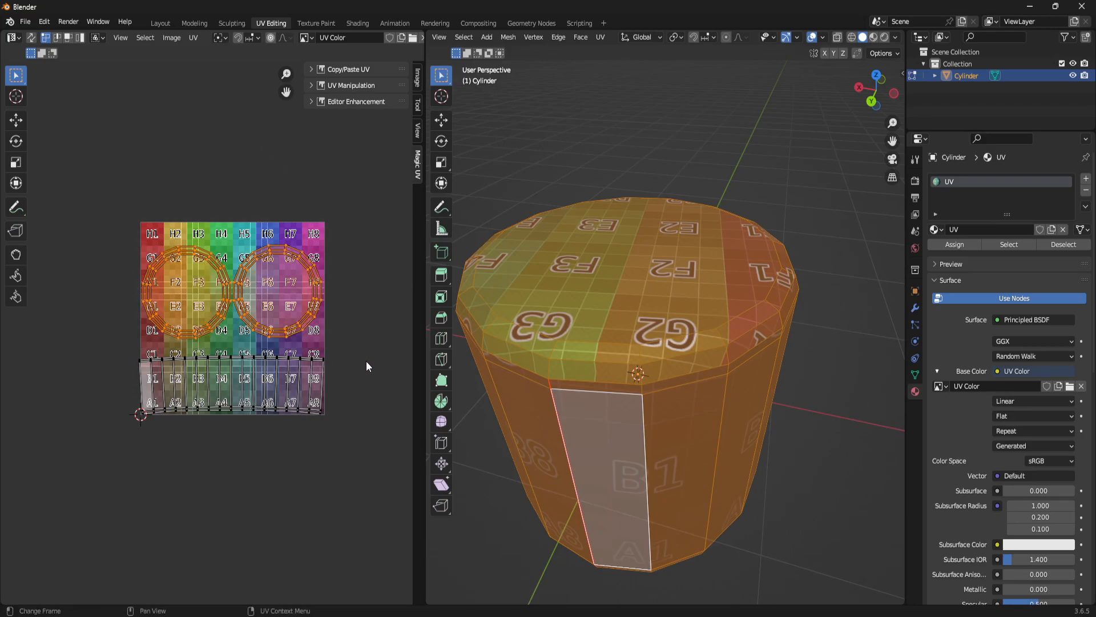
{"action": "key", "text": "g"}
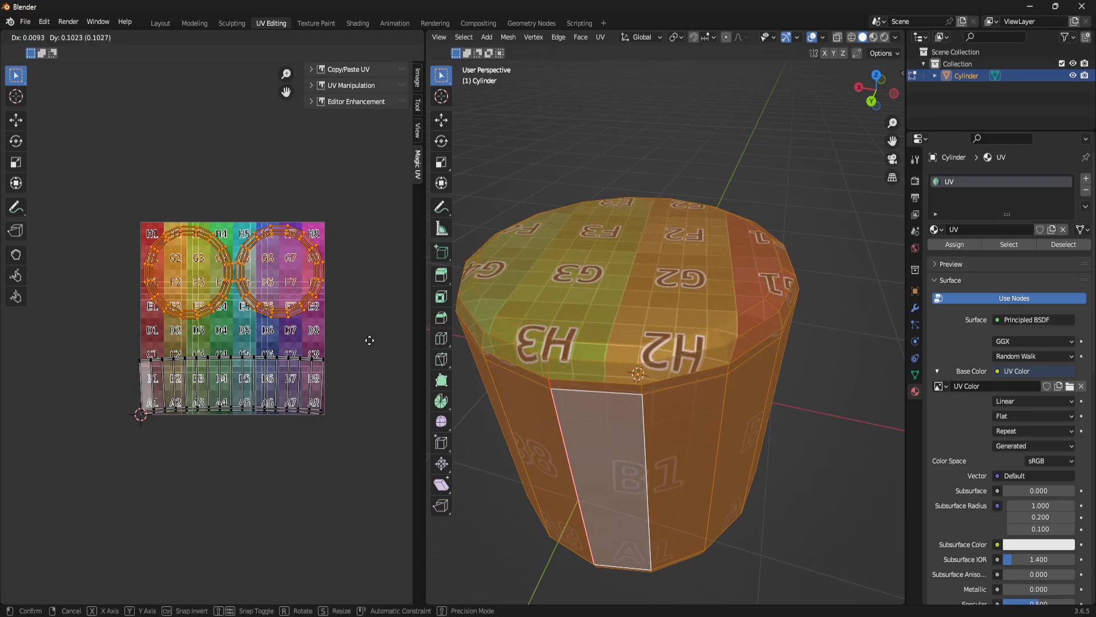
{"action": "key", "text": "y"}
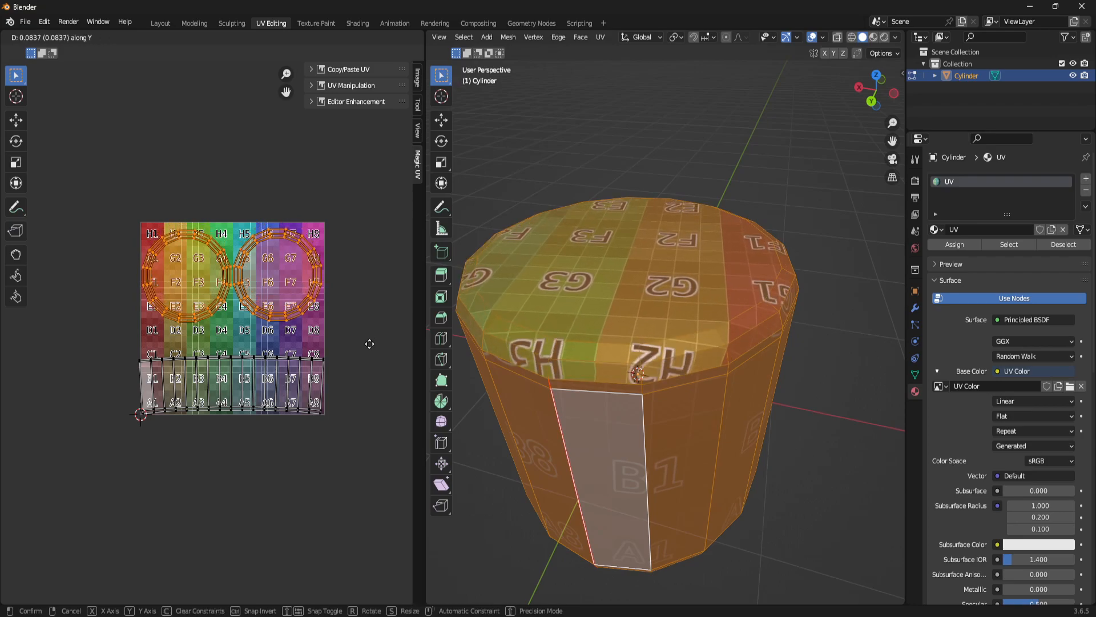
{"action": "left_click", "coordinate": [370, 342]}
{"action": "key", "text": "alt+a"}
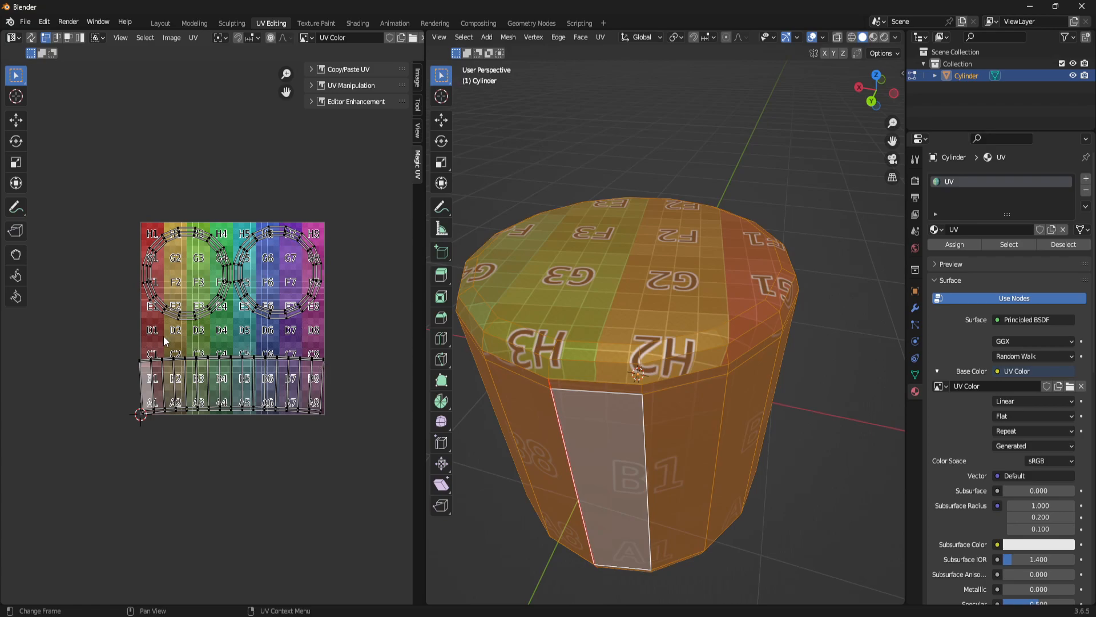
Select the side UV strip, narrow it slightly along X, and nudge it to sit inside the grid image's edges.
{"action": "left_click_drag", "start_coordinate": [121, 343], "coordinate": [342, 463]}
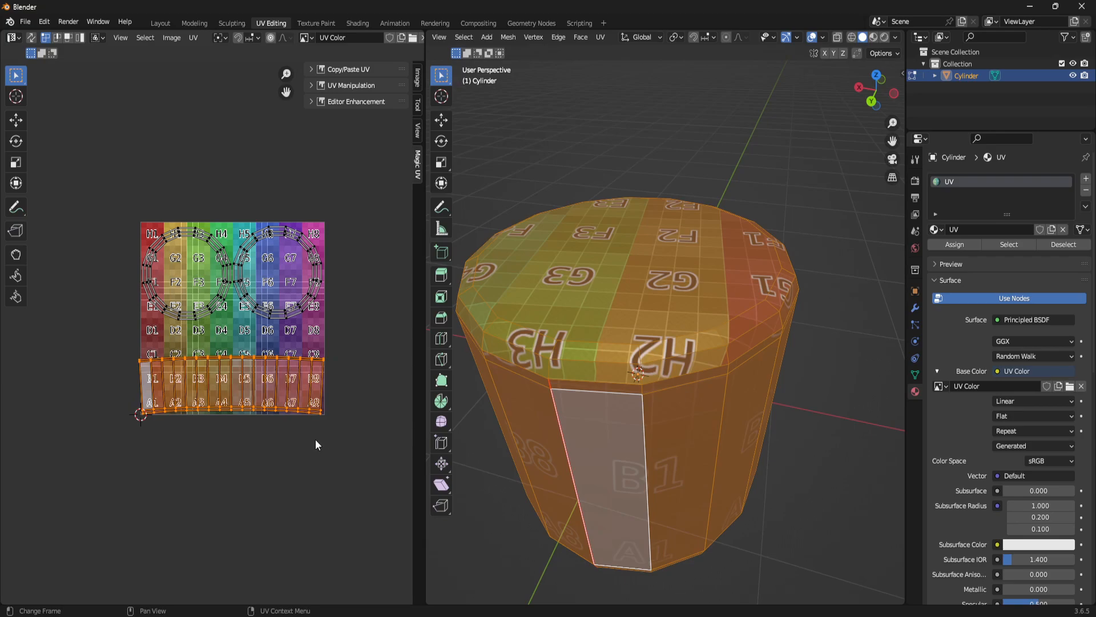
{"action": "key", "text": "s"}
{"action": "key", "text": "x"}
{"action": "left_click", "coordinate": [314, 437]}
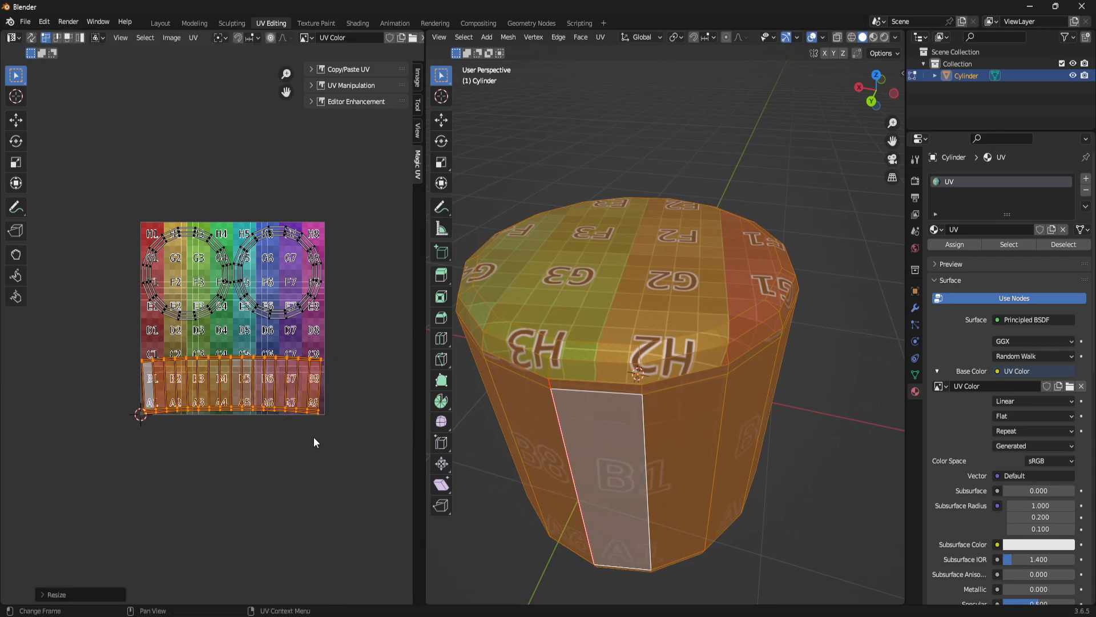
{"action": "key", "text": "g"}
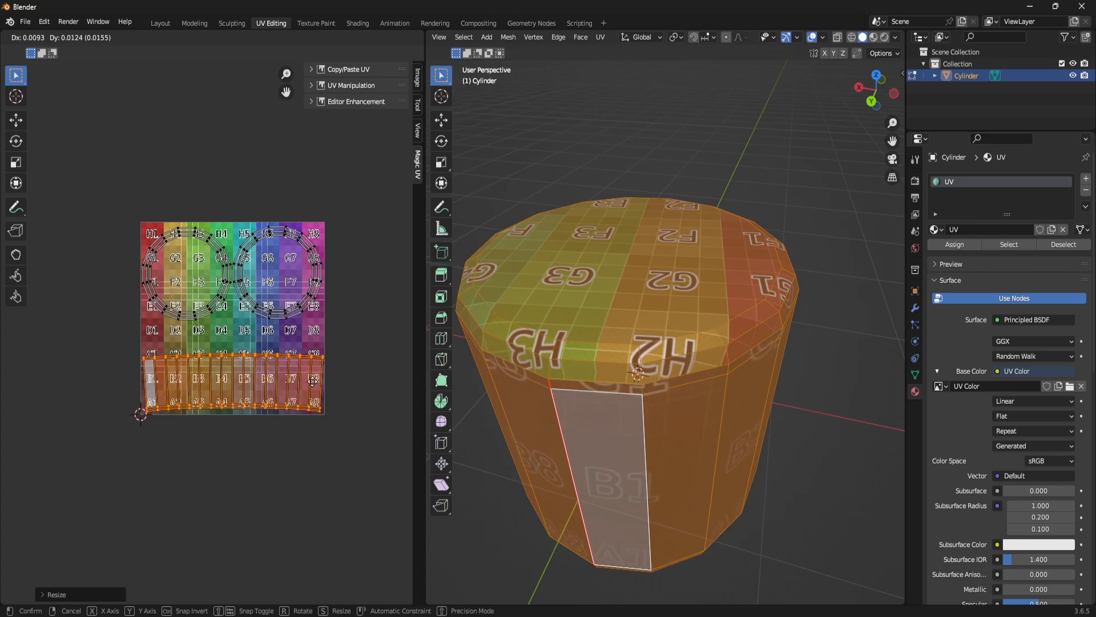
{"action": "left_click", "coordinate": [313, 386]}
Stretch the side UV strip along Y by about 1.29 and move it up to cover rows A to C.
{"action": "key", "text": "s"}
{"action": "key", "text": "y"}
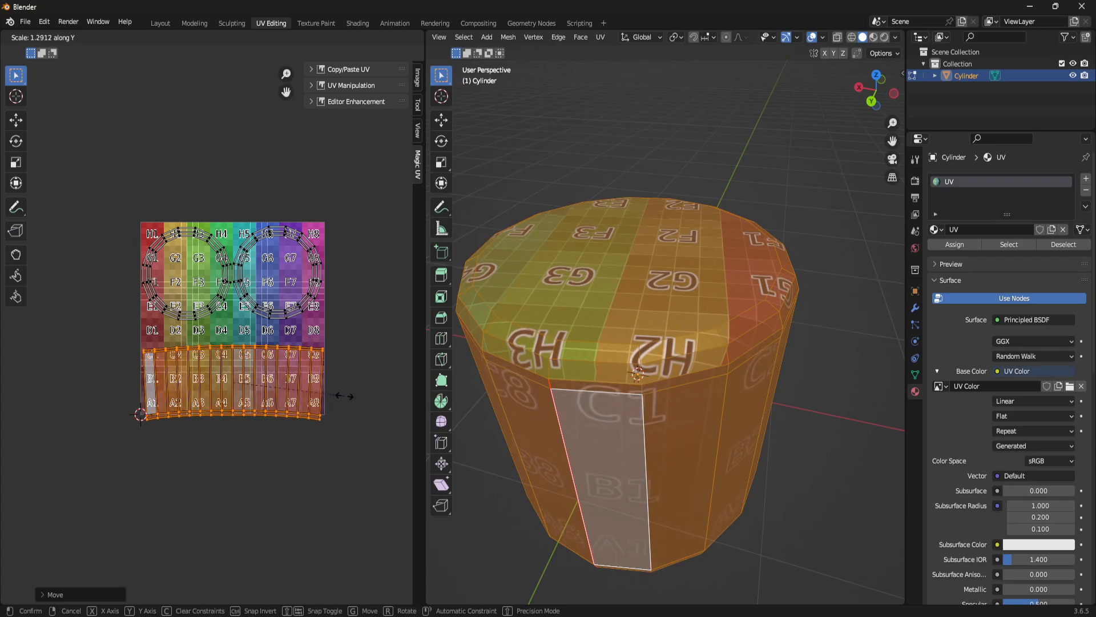
{"action": "left_click", "coordinate": [345, 396]}
{"action": "key", "text": "g"}
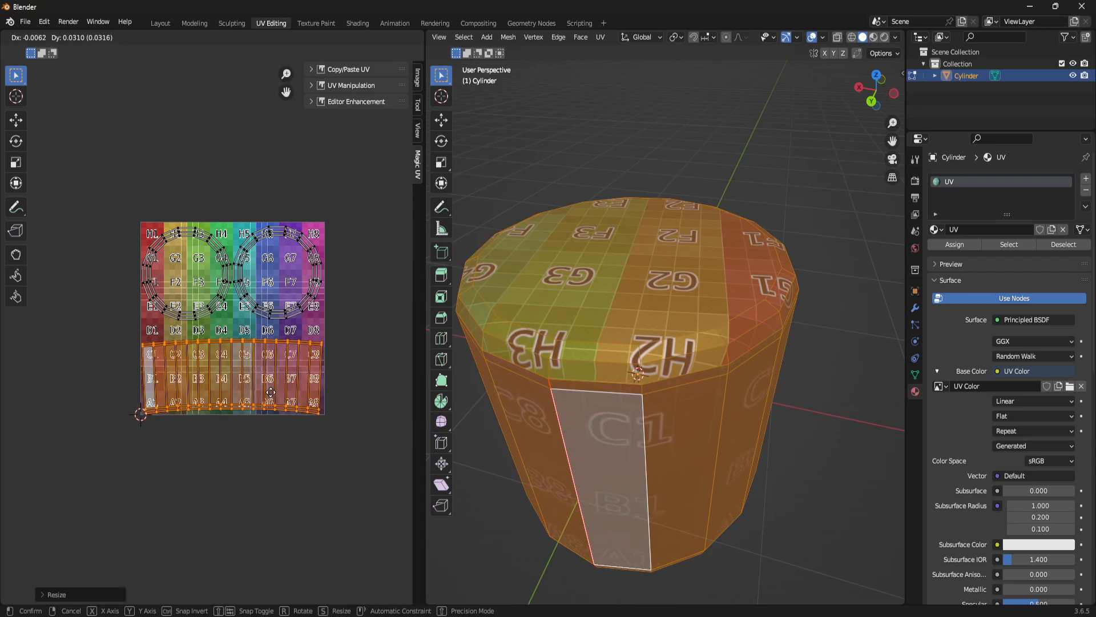
{"action": "left_click", "coordinate": [271, 391]}
Stretch the side UV strip along Y by about 1.18, move it up about 0.03 into row D, then clear the UV selection.
{"action": "middle_click_drag", "start_coordinate": [638, 522], "coordinate": [641, 425]}
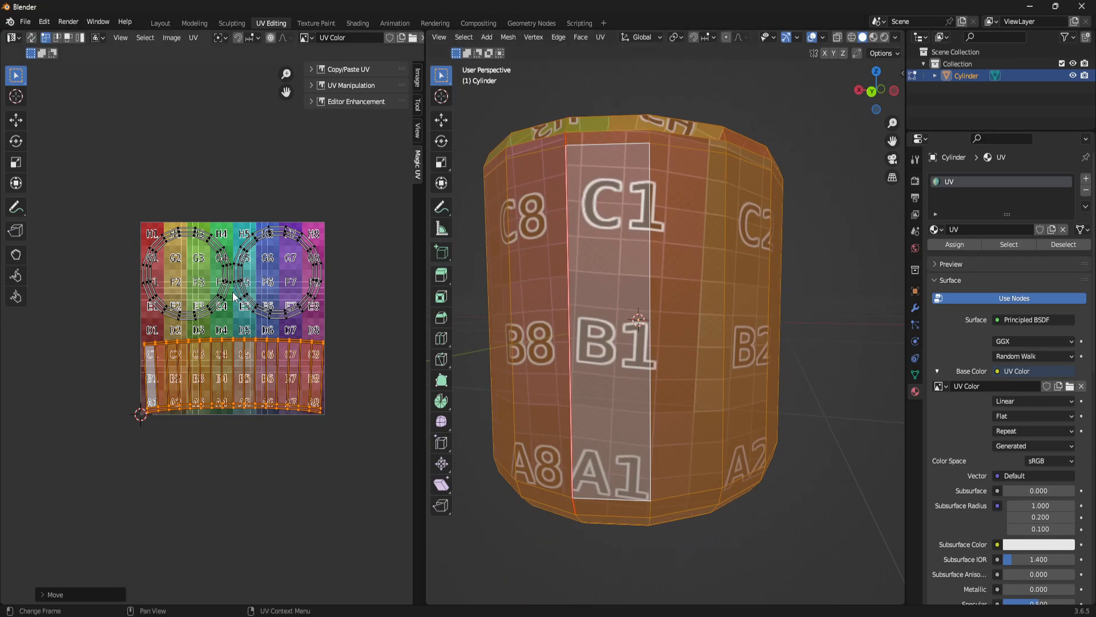
{"action": "key", "text": "s"}
{"action": "key", "text": "y"}
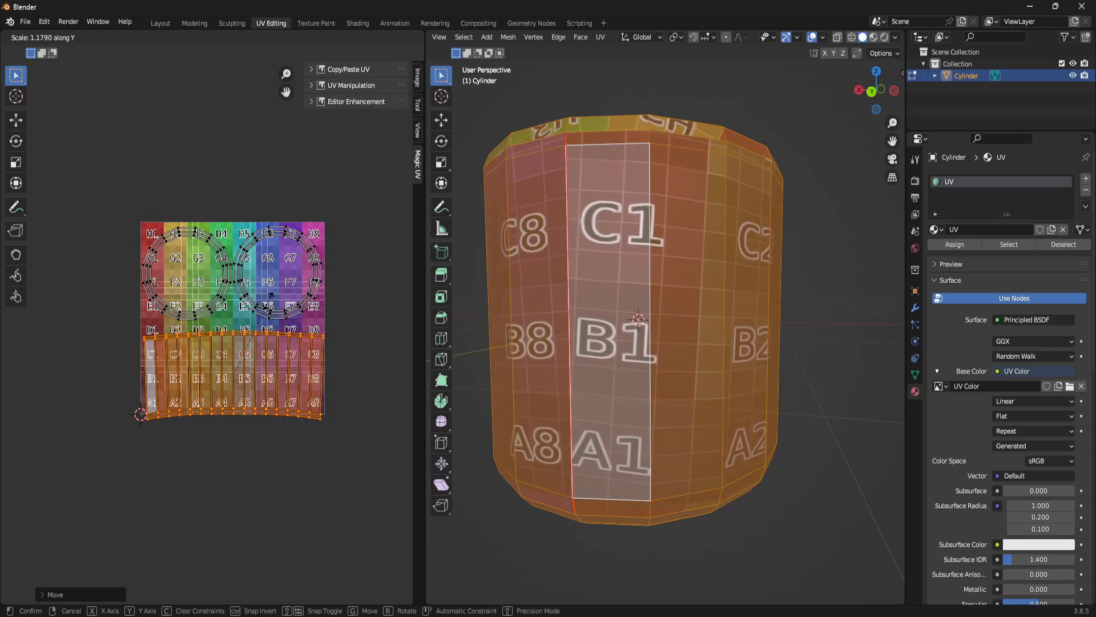
{"action": "left_click", "coordinate": [271, 295]}
{"action": "key", "text": "g"}
{"action": "key", "text": "y"}
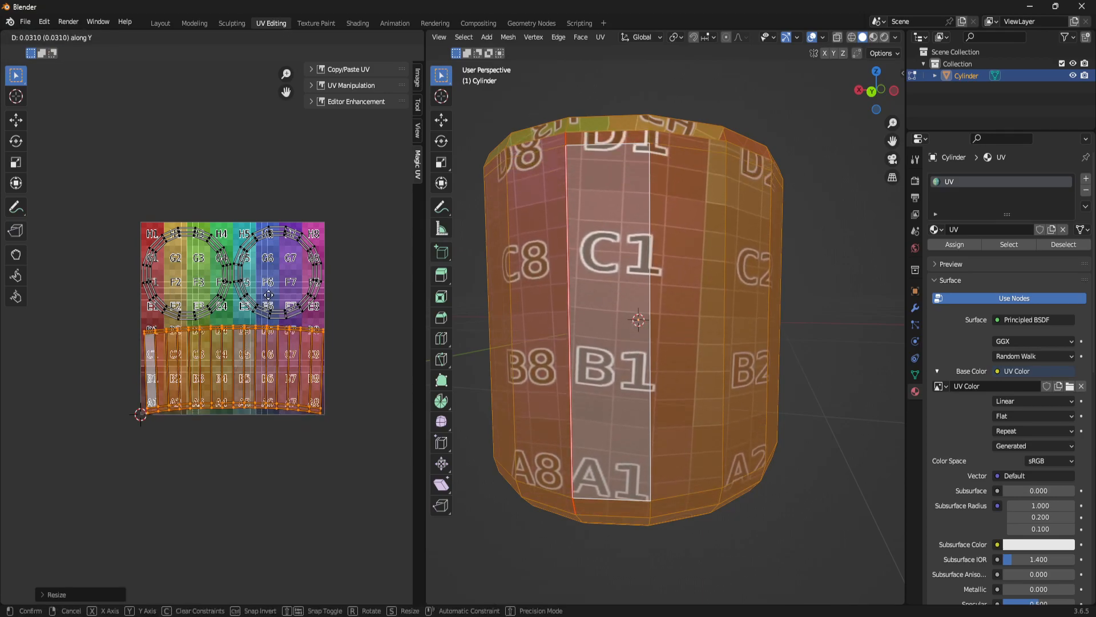
{"action": "left_click", "coordinate": [268, 293]}
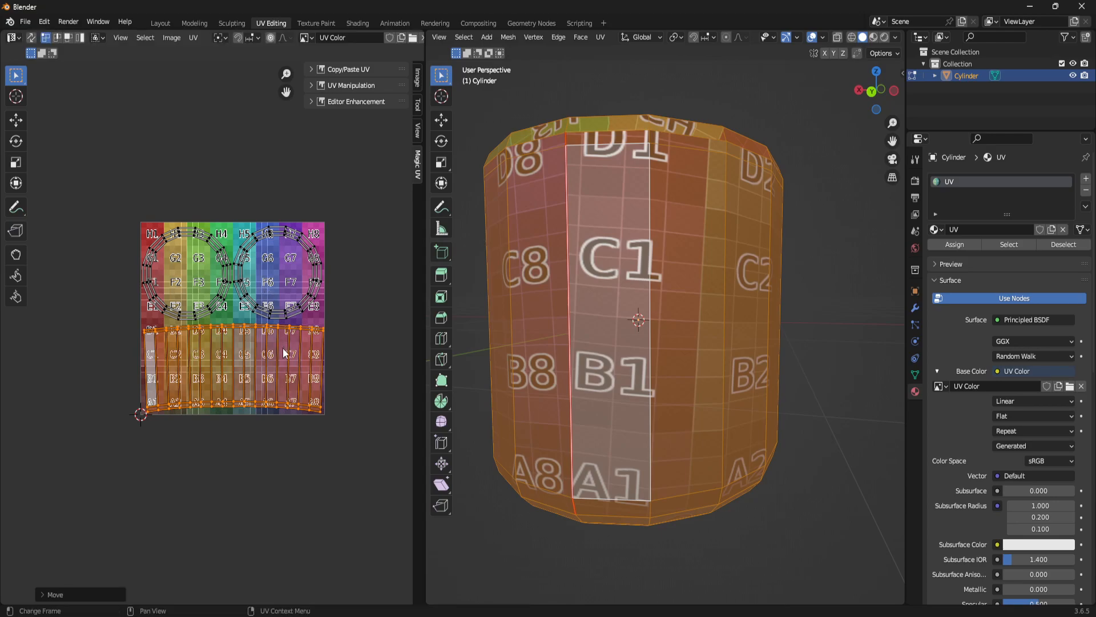
{"action": "left_click", "coordinate": [366, 413]}
Examine how the grid labels read around the cylinder's sides and top cap, comparing them with the full UV layout.
{"action": "middle_click_drag", "start_coordinate": [732, 295], "coordinate": [678, 300]}
{"action": "key", "text": "alt+a"}
{"action": "middle_click_drag", "start_coordinate": [556, 317], "coordinate": [651, 322]}
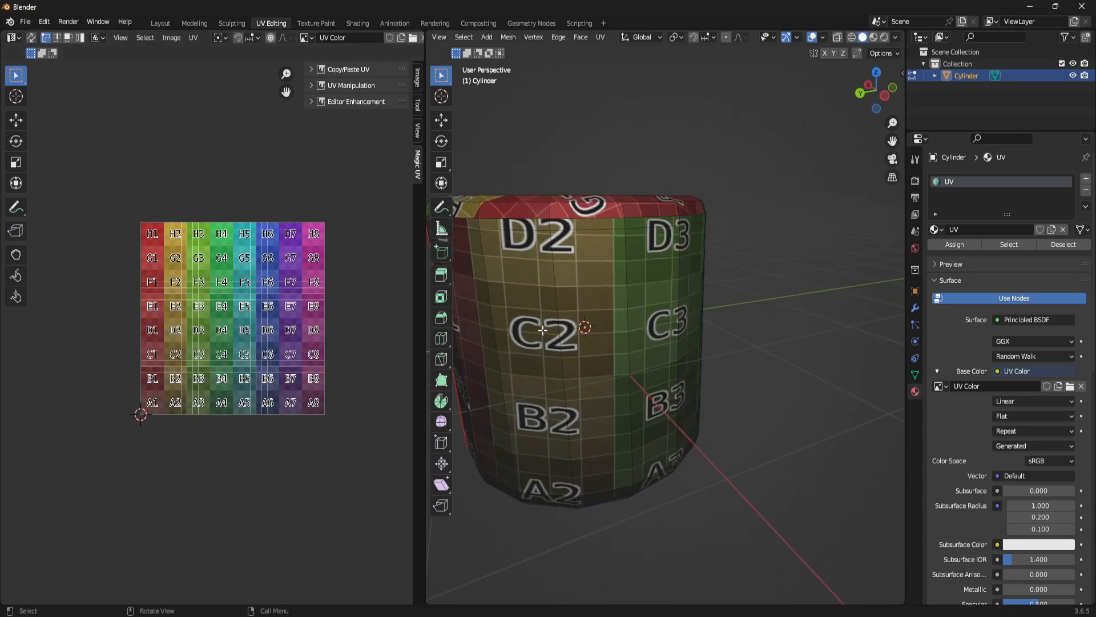
{"action": "middle_click_drag", "start_coordinate": [615, 379], "coordinate": [672, 358]}
{"action": "scroll", "coordinate": [671, 358], "scroll_direction": "down", "scroll_amount": 4}
{"action": "middle_click_drag", "start_coordinate": [755, 349], "coordinate": [722, 371]}
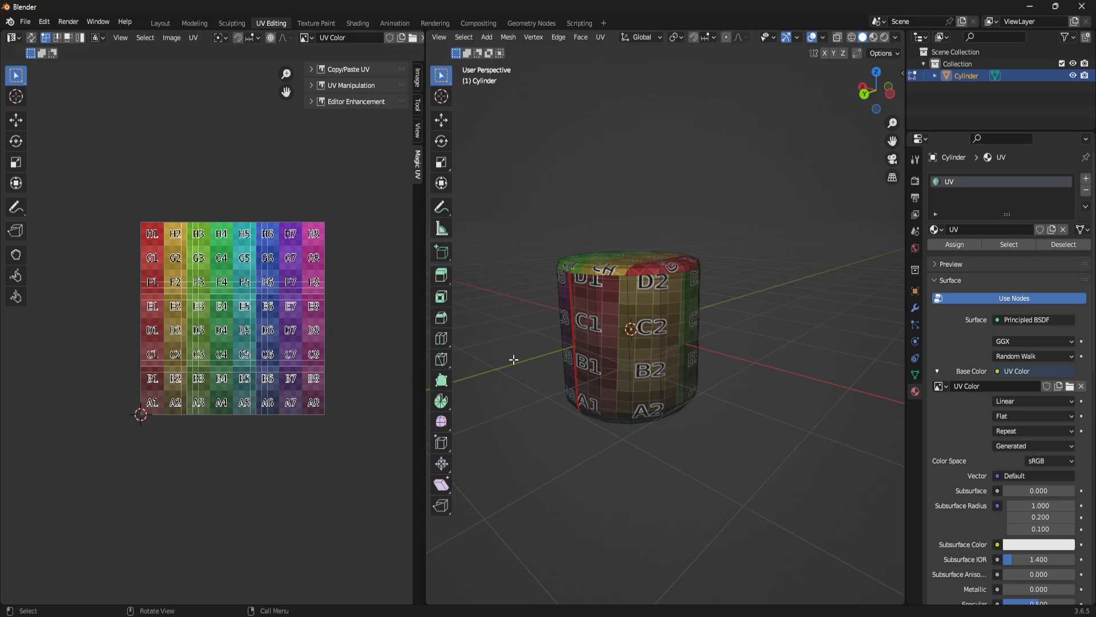
{"action": "key", "text": "ctrl+l"}
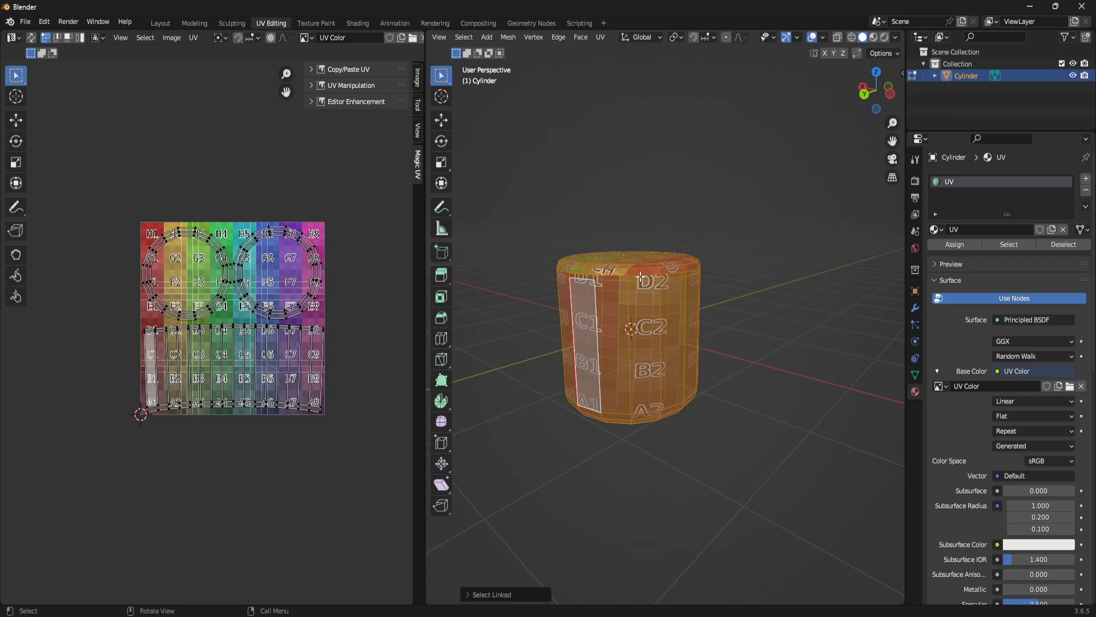
{"action": "left_click_drag", "start_coordinate": [114, 200], "coordinate": [391, 455]}
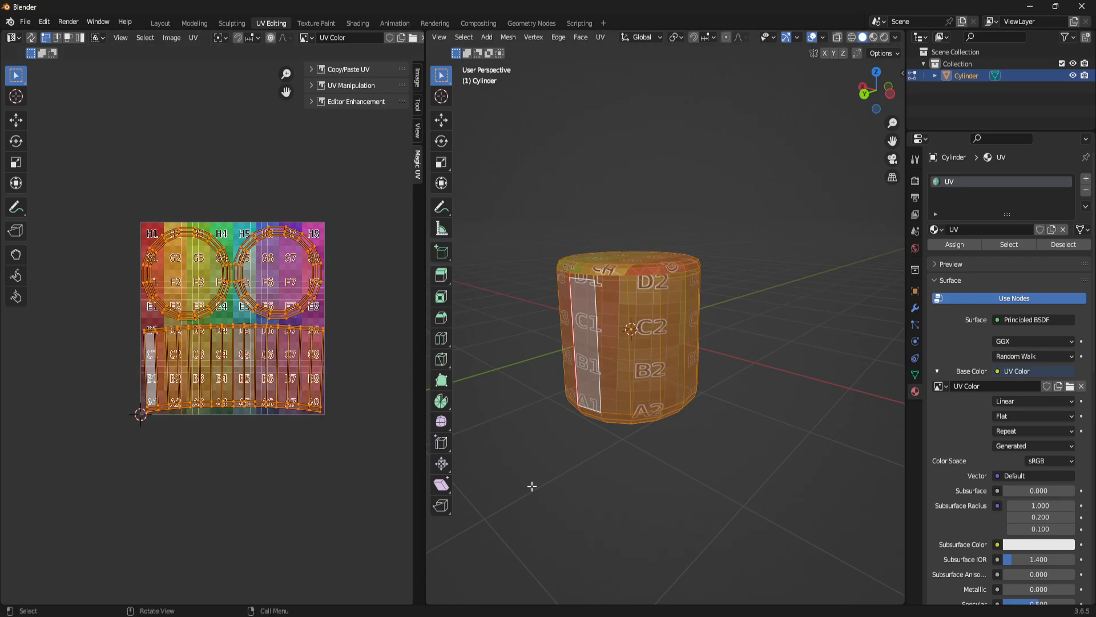
{"action": "middle_click_drag", "start_coordinate": [665, 499], "coordinate": [744, 345]}
{"action": "key", "text": "alt+a"}
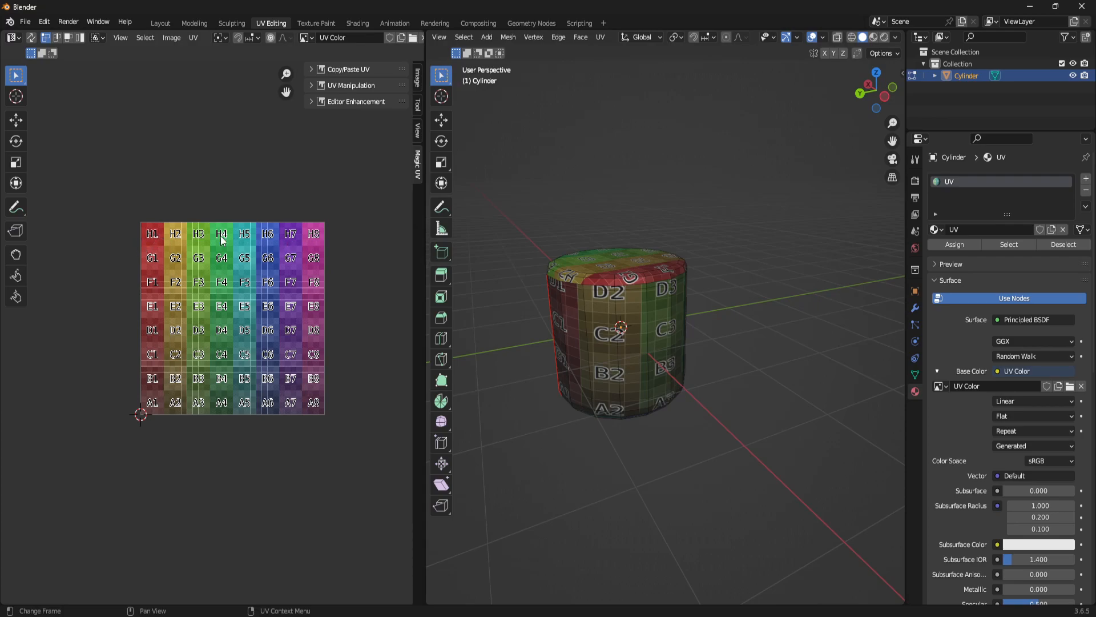
{"action": "middle_click_drag", "start_coordinate": [742, 423], "coordinate": [660, 350]}
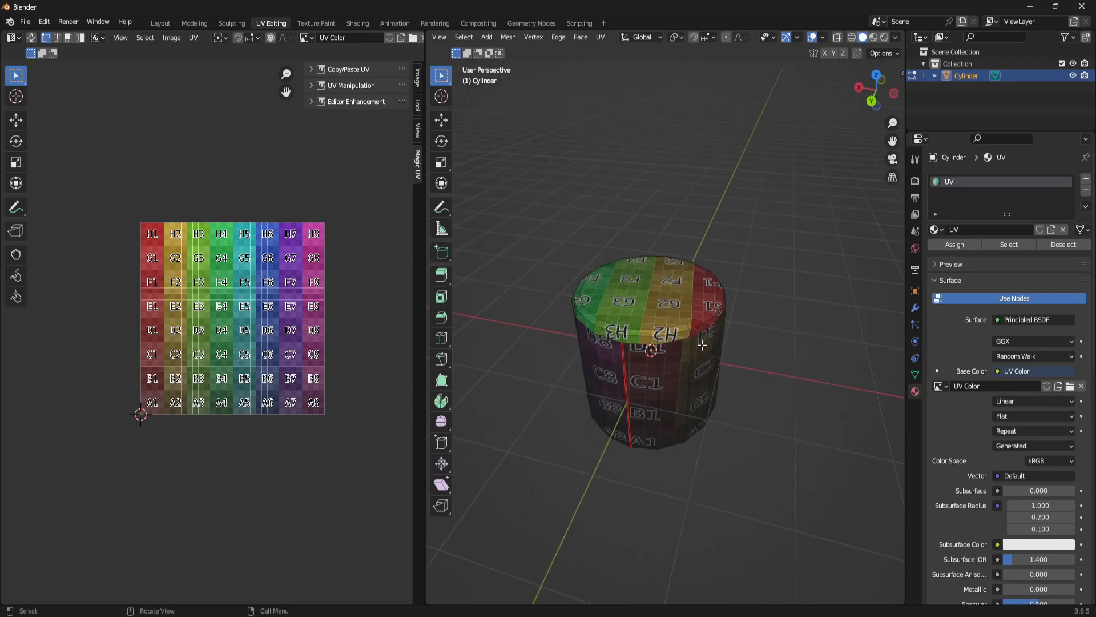
{"action": "middle_click_drag", "start_coordinate": [690, 426], "coordinate": [571, 360]}
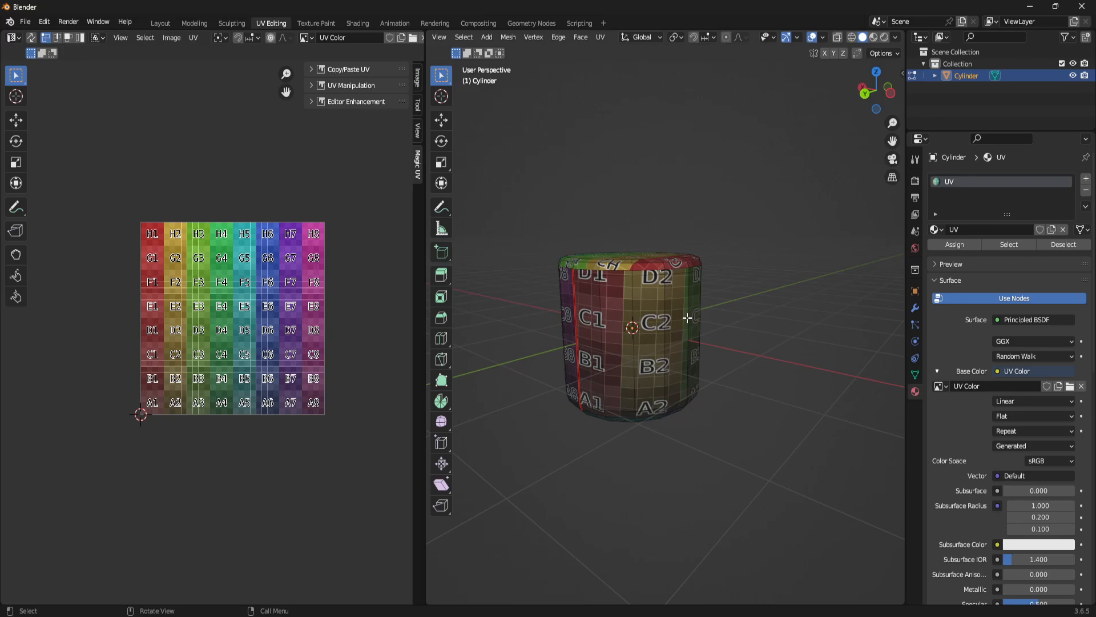
Select the side UV strip, shrink it along Y to about 0.6, and move it down over the grid image's lowest rows.
{"action": "key", "text": "l"}
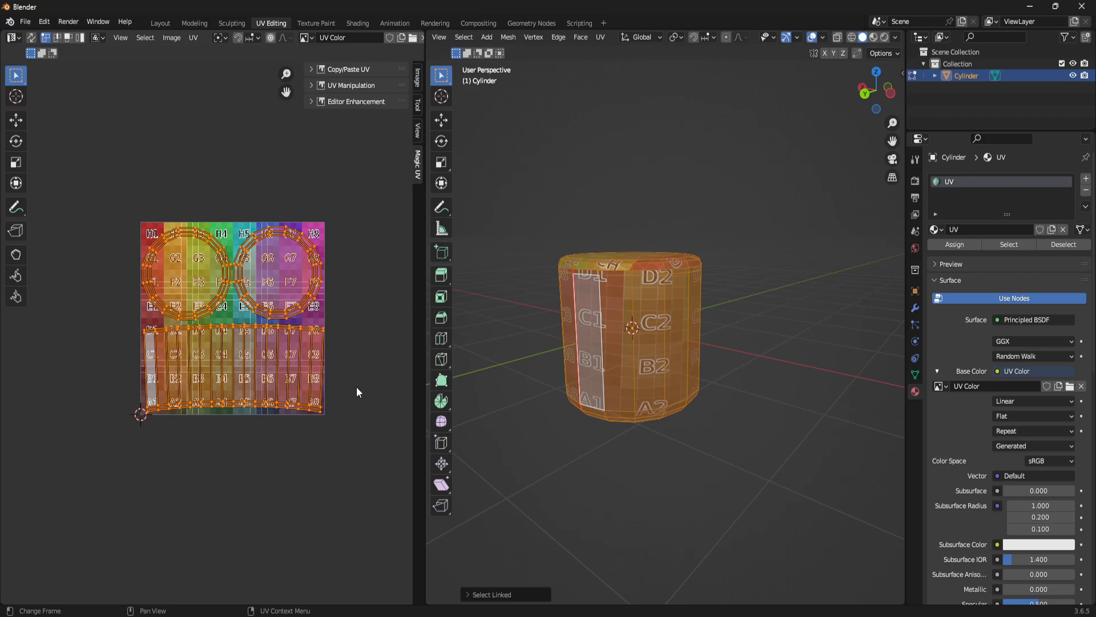
{"action": "left_click", "coordinate": [381, 355]}
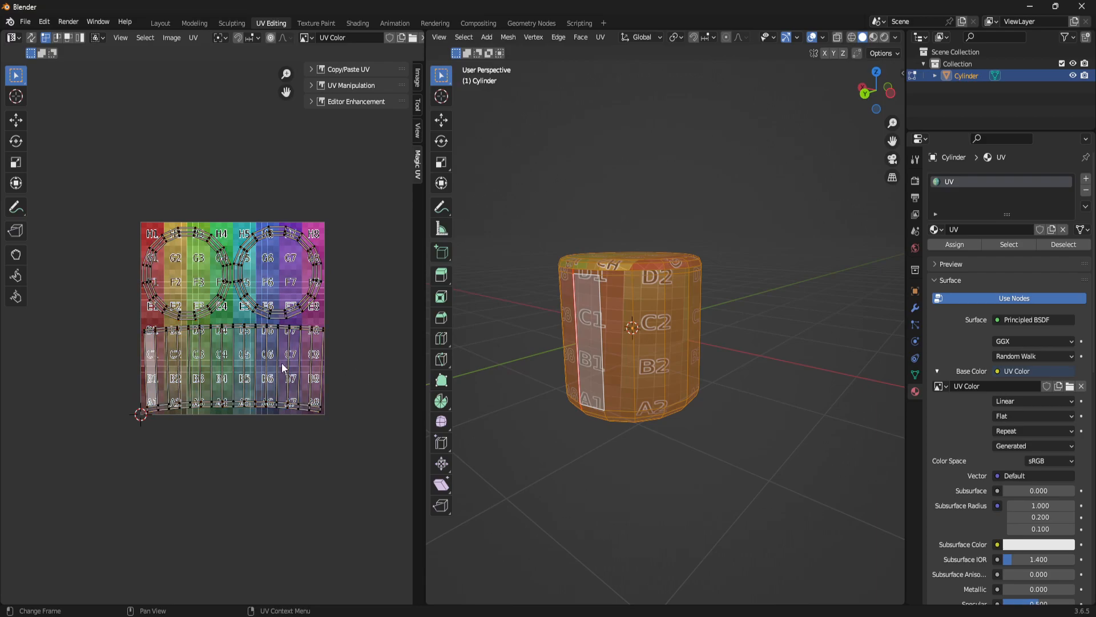
{"action": "key", "text": "l"}
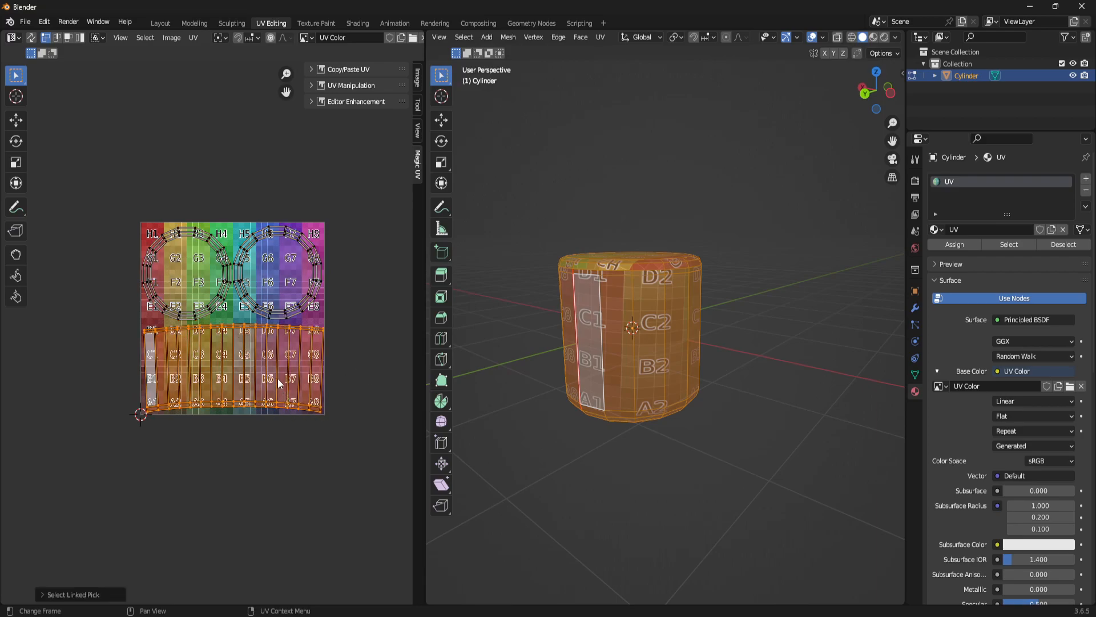
{"action": "key", "text": "s"}
{"action": "key", "text": "y"}
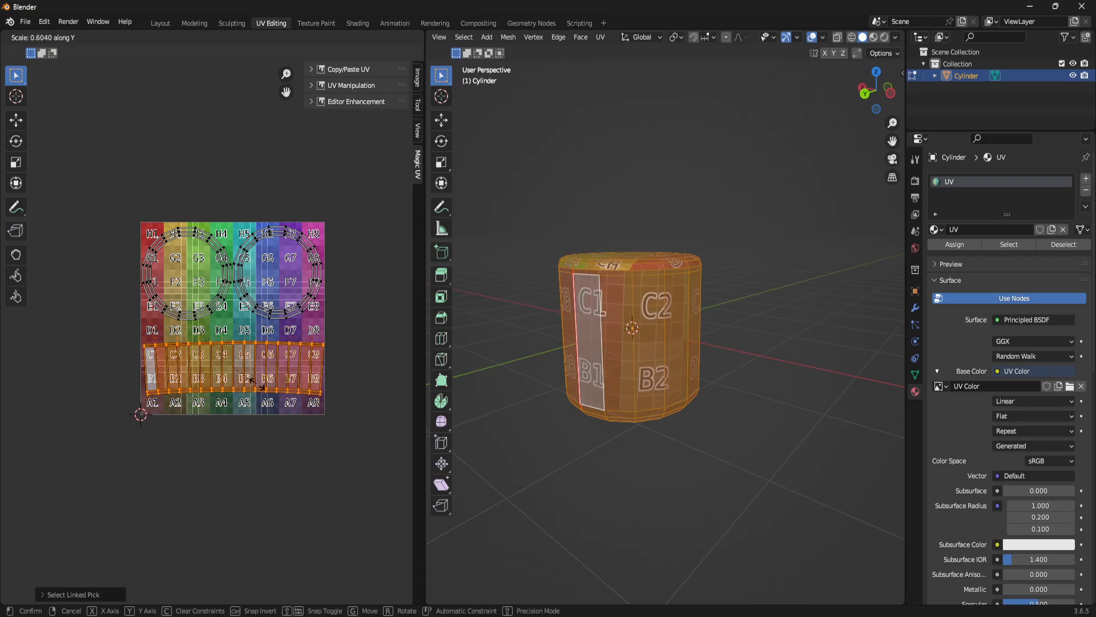
{"action": "left_click", "coordinate": [263, 388]}
{"action": "key", "text": "g"}
{"action": "key", "text": "y"}
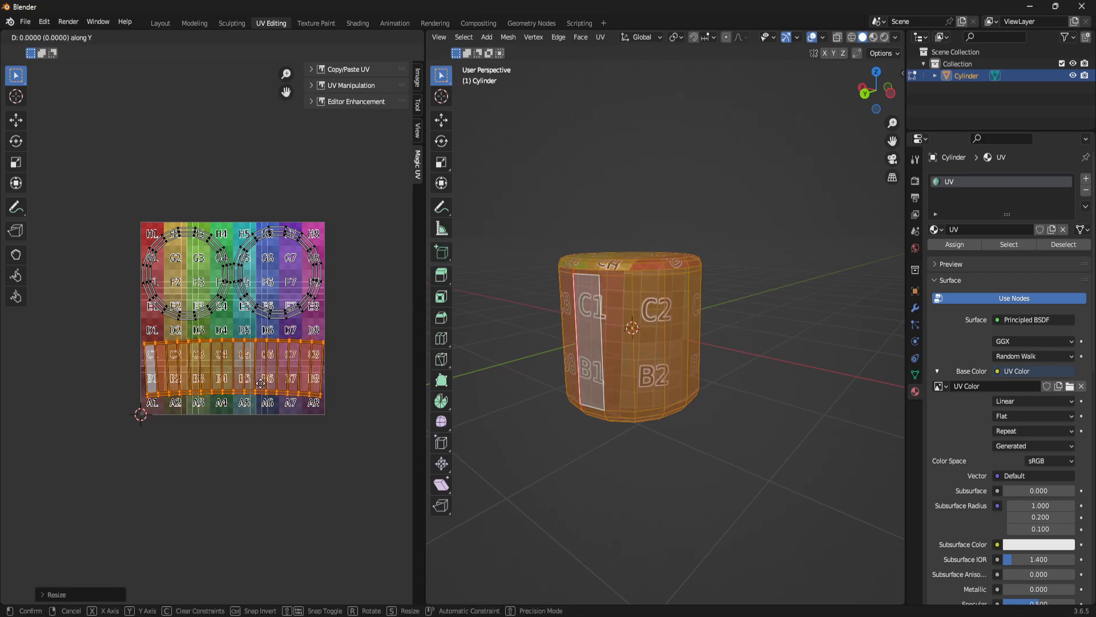
{"action": "left_click", "coordinate": [260, 398]}
Move the cap UV island over columns 1 to 4 to sit directly above the other cap island.
{"action": "left_click_drag", "start_coordinate": [132, 201], "coordinate": [233, 343]}
{"action": "key", "text": "g"}
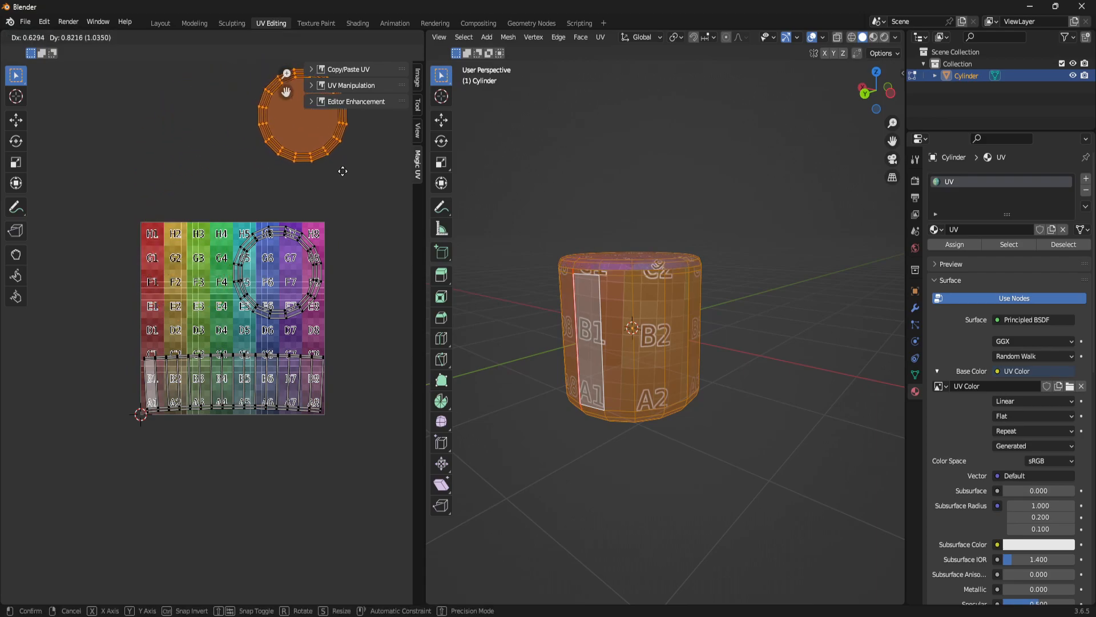
{"action": "left_click", "coordinate": [310, 213]}
Scale both cap UV islands down to about half size and move them onto the grid image's first columns above the side strip.
{"action": "left_click_drag", "start_coordinate": [205, 110], "coordinate": [382, 341]}
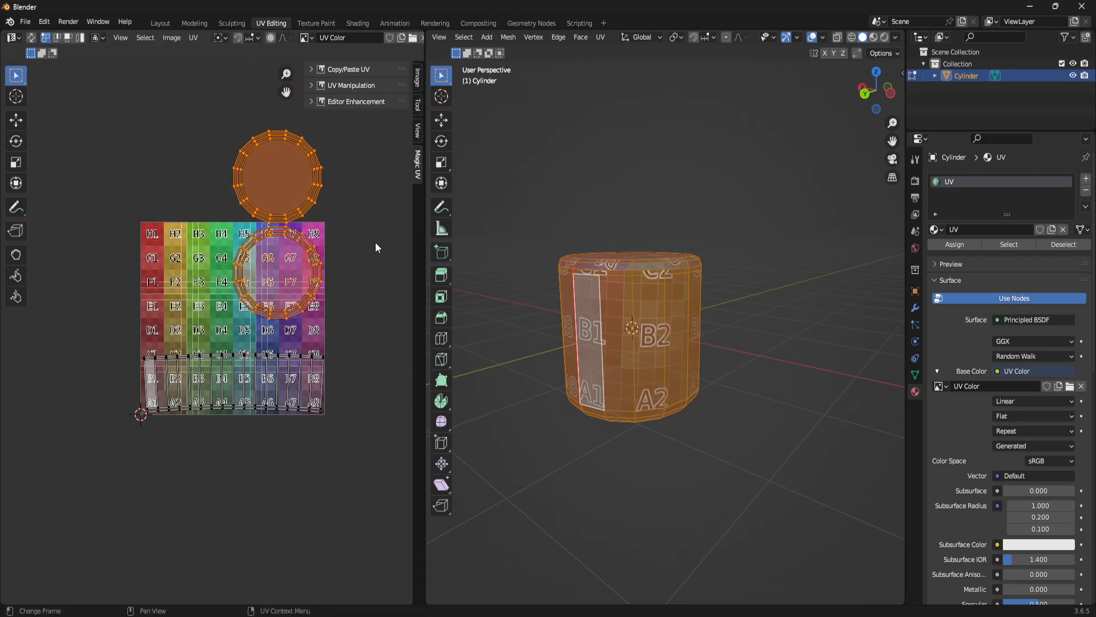
{"action": "key", "text": "s"}
{"action": "left_click", "coordinate": [322, 259]}
{"action": "key", "text": "g"}
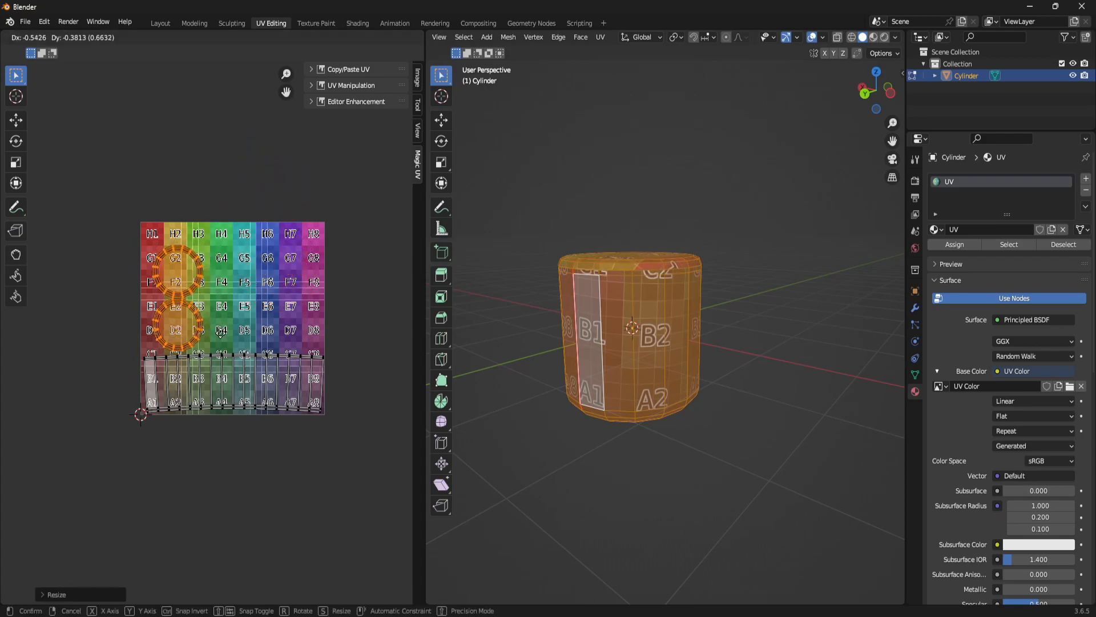
{"action": "left_click", "coordinate": [211, 321]}
{"action": "left_click", "coordinate": [300, 515]}
Reselect the linked cylinder geometry, enlarge both cap UV islands by about 1.16, and nudge them inside the grid image's edges.
{"action": "middle_click_drag", "start_coordinate": [657, 474], "coordinate": [707, 388]}
{"action": "left_click", "coordinate": [707, 388]}
{"action": "scroll", "coordinate": [638, 339], "scroll_direction": "up", "scroll_amount": 3}
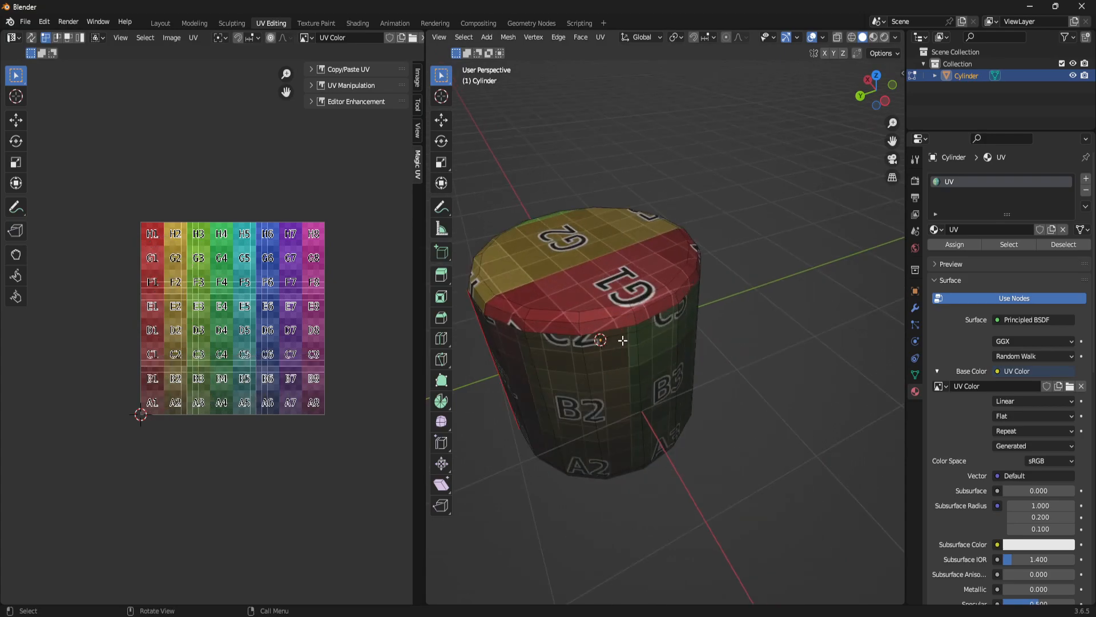
{"action": "middle_click_drag", "start_coordinate": [634, 391], "coordinate": [565, 301]}
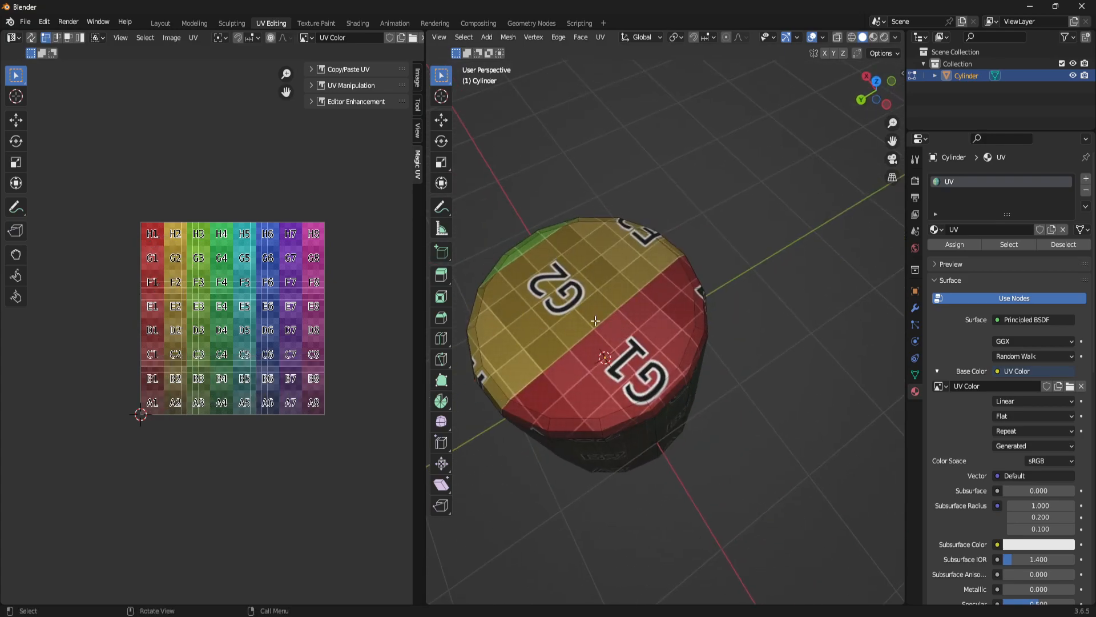
{"action": "left_click", "coordinate": [601, 332]}
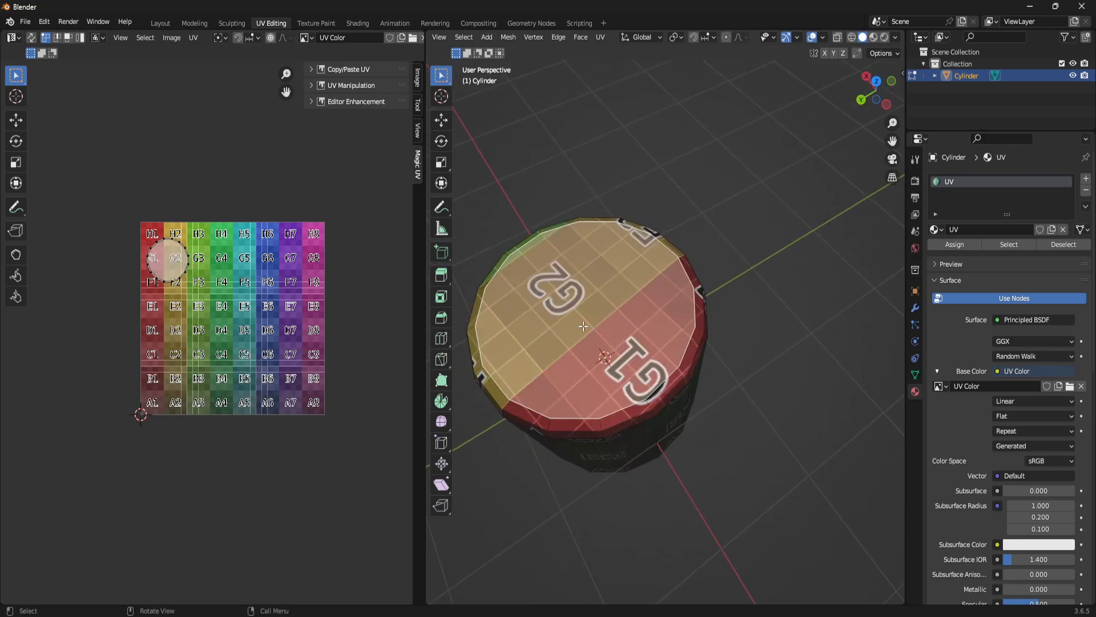
{"action": "key", "text": "ctrl+l"}
{"action": "left_click_drag", "start_coordinate": [106, 172], "coordinate": [220, 348]}
{"action": "key", "text": "s"}
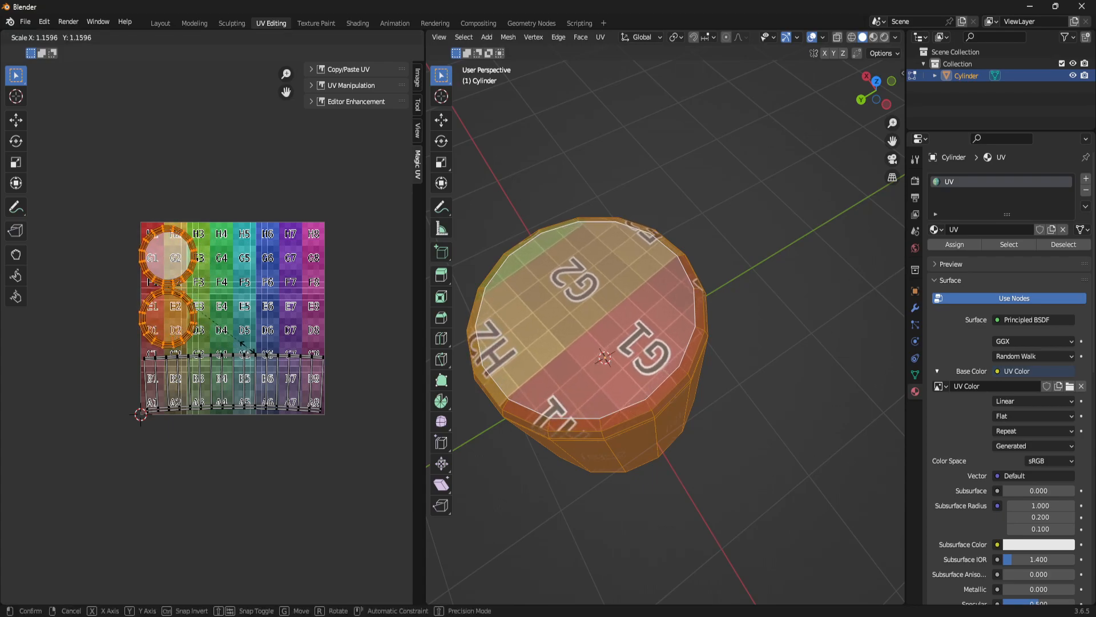
{"action": "left_click", "coordinate": [249, 354]}
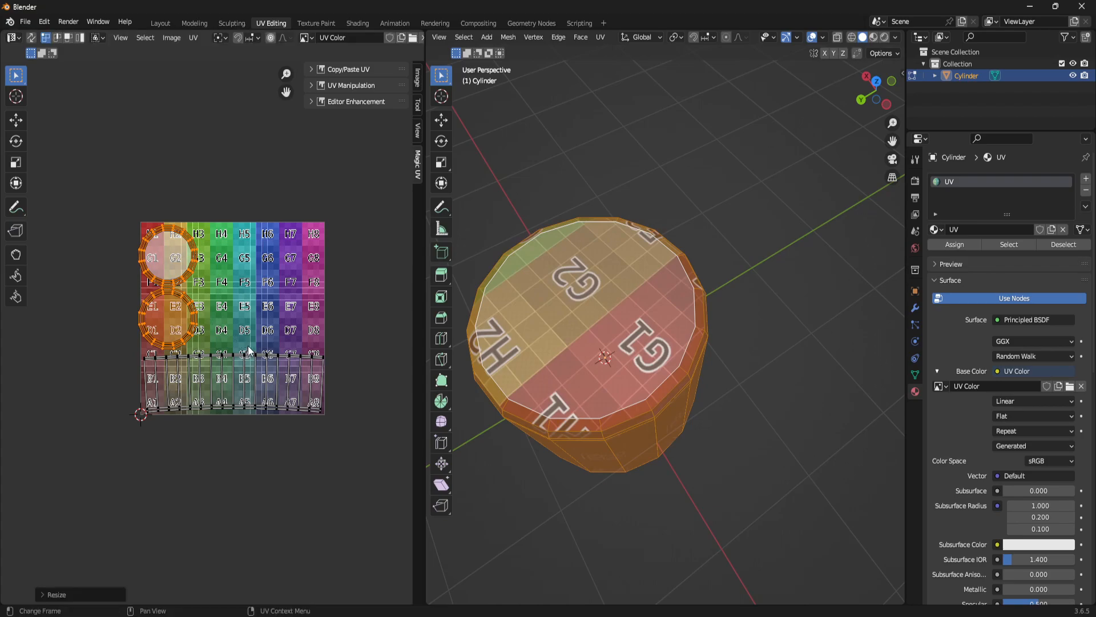
{"action": "key", "text": "g"}
{"action": "left_click", "coordinate": [256, 330]}
Examine the grid label size on the cylinder's top cap against the labels on its sides.
{"action": "middle_click_drag", "start_coordinate": [626, 407], "coordinate": [620, 372]}
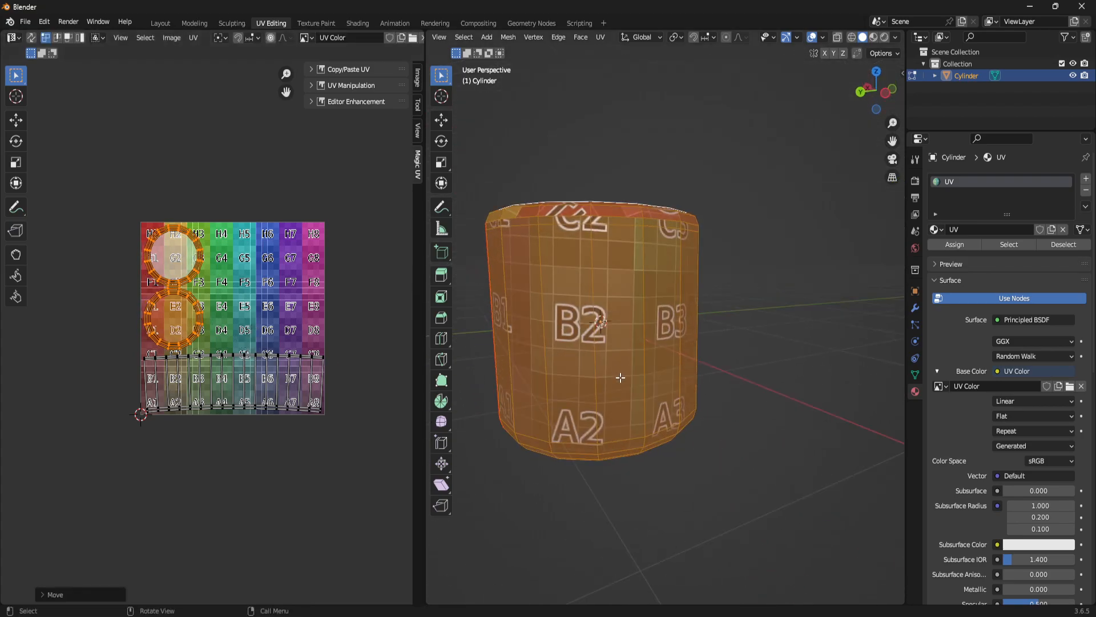
{"action": "scroll", "coordinate": [620, 372], "scroll_direction": "down", "scroll_amount": 3}
{"action": "middle_click_drag", "start_coordinate": [788, 362], "coordinate": [634, 327]}
{"action": "key", "text": "alt+a"}
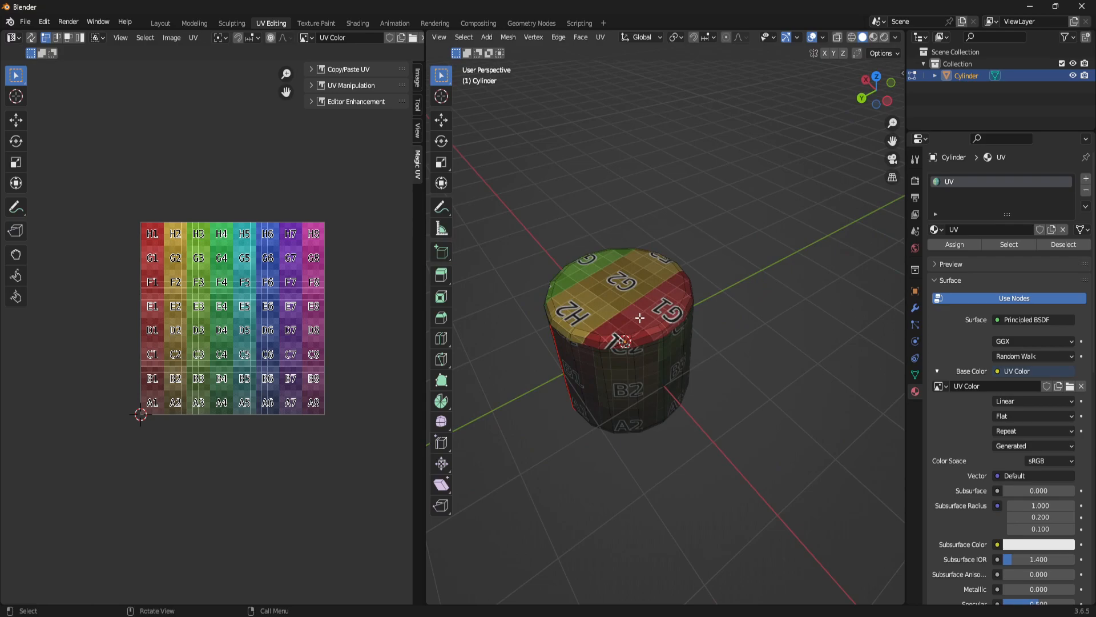
{"action": "key", "text": "ctrl+l"}
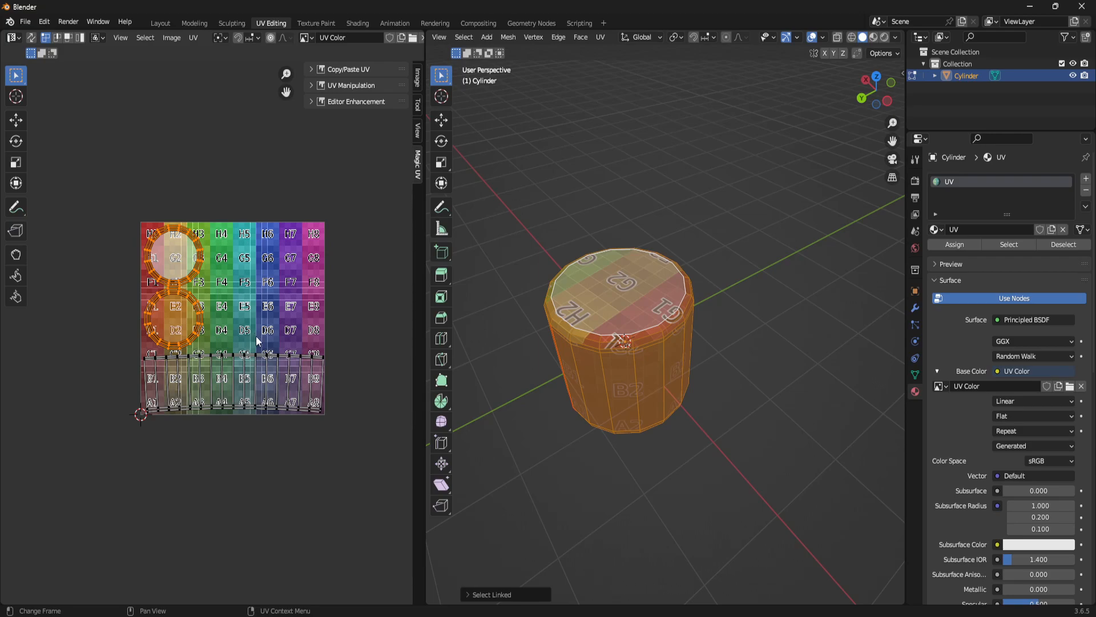
{"action": "middle_click_drag", "start_coordinate": [619, 330], "coordinate": [617, 306]}
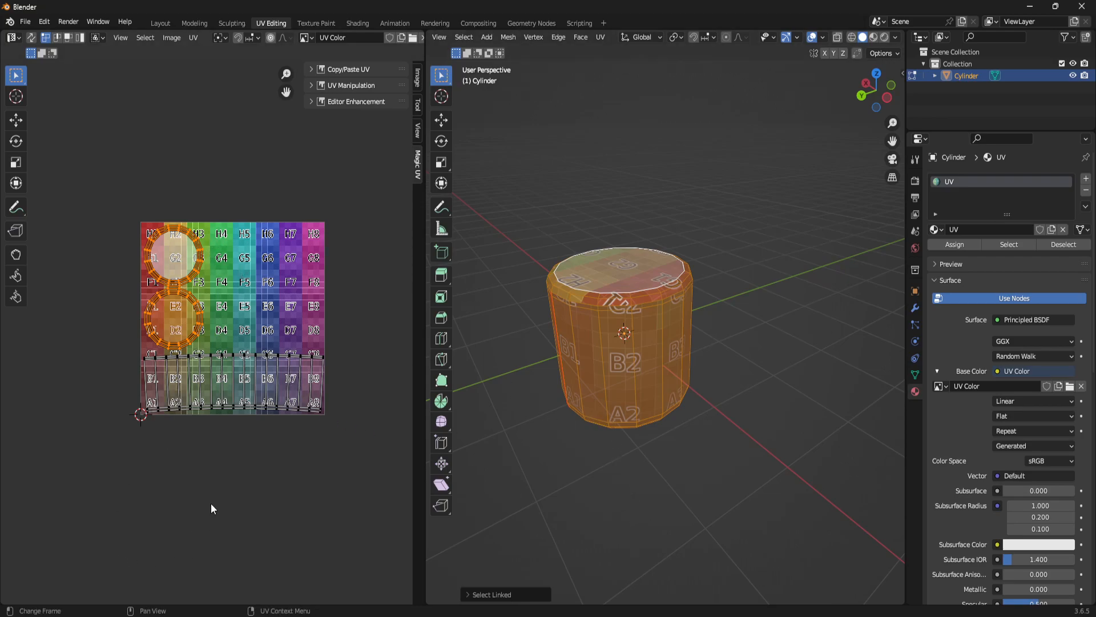
{"action": "middle_click_drag", "start_coordinate": [623, 374], "coordinate": [629, 387]}
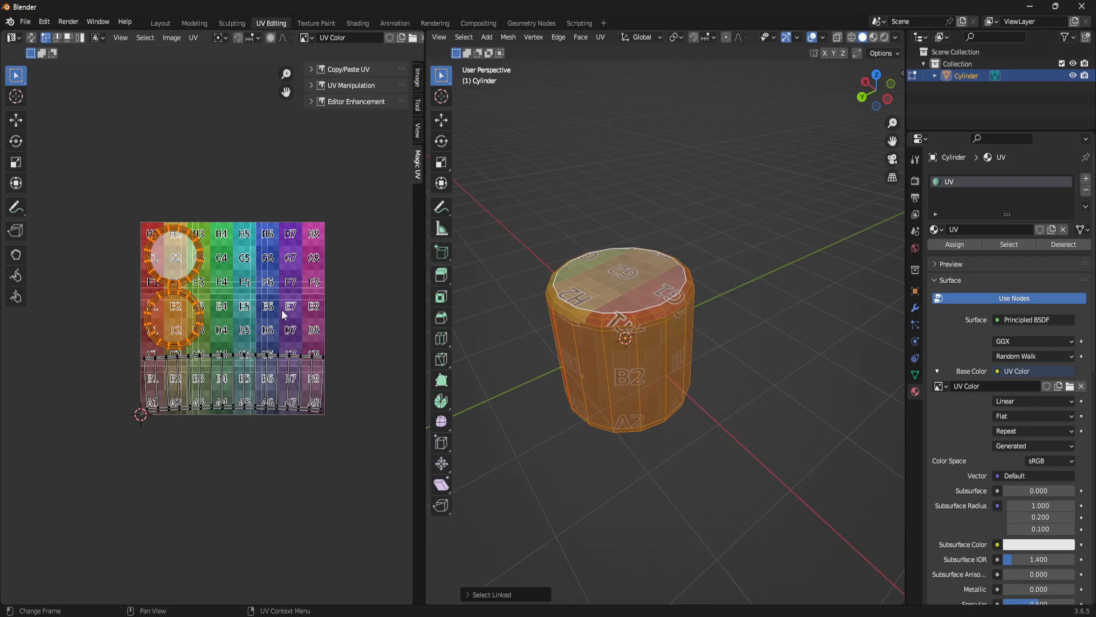
Select the top cap's UV island and move it over columns 6 to 8 in the grid image's uppermost rows.
{"action": "left_click", "coordinate": [263, 288]}
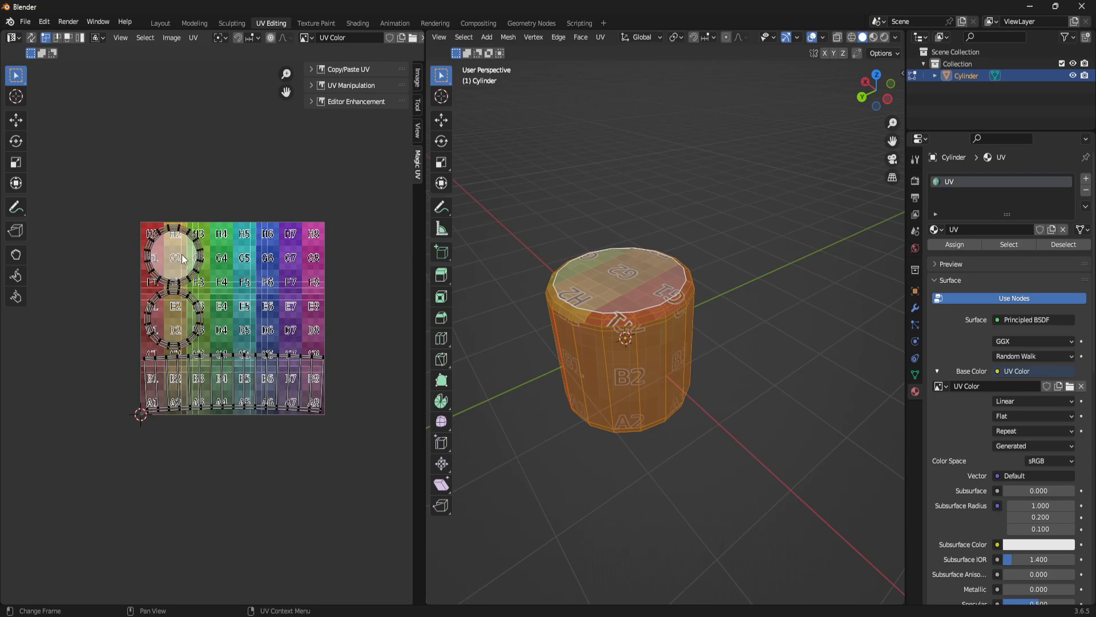
{"action": "key", "text": "l"}
{"action": "key", "text": "g"}
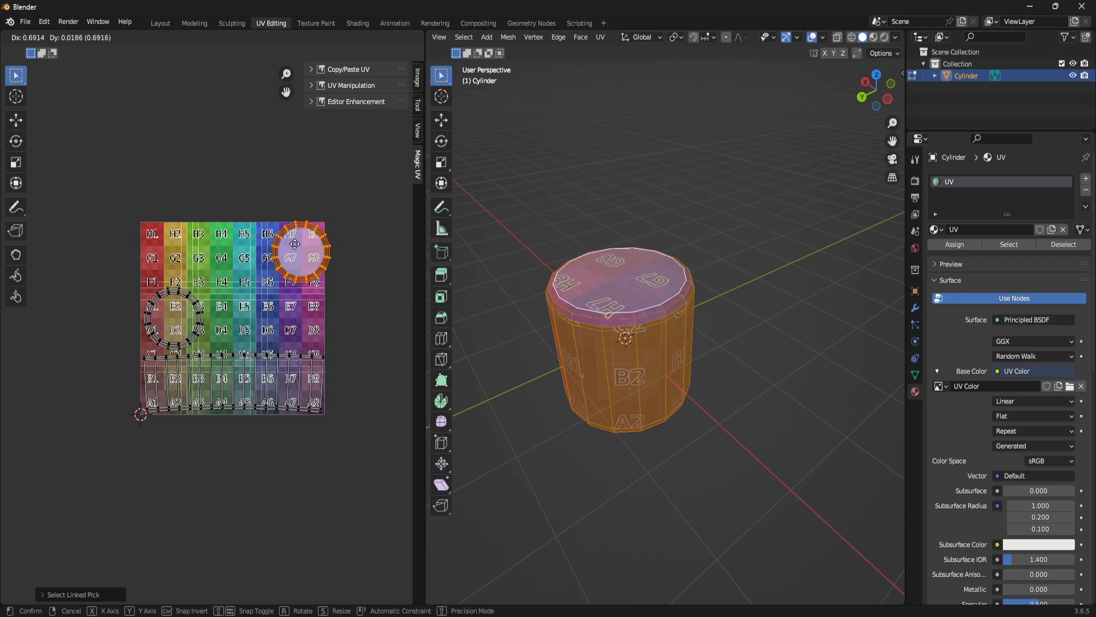
{"action": "left_click", "coordinate": [286, 250]}
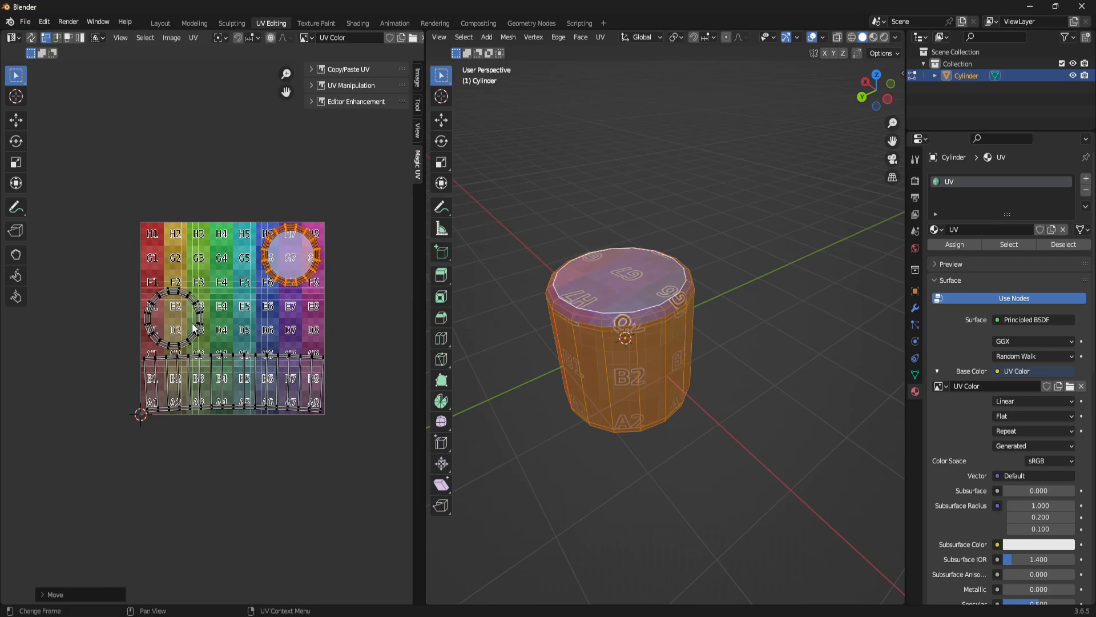
Select the remaining cap UV island and move it over columns 2 to 4 in the grid image's uppermost rows.
{"action": "left_click", "coordinate": [204, 200]}
{"action": "key", "text": "l"}
{"action": "left_click", "coordinate": [195, 259]}
{"action": "key", "text": "l"}
{"action": "key", "text": "g"}
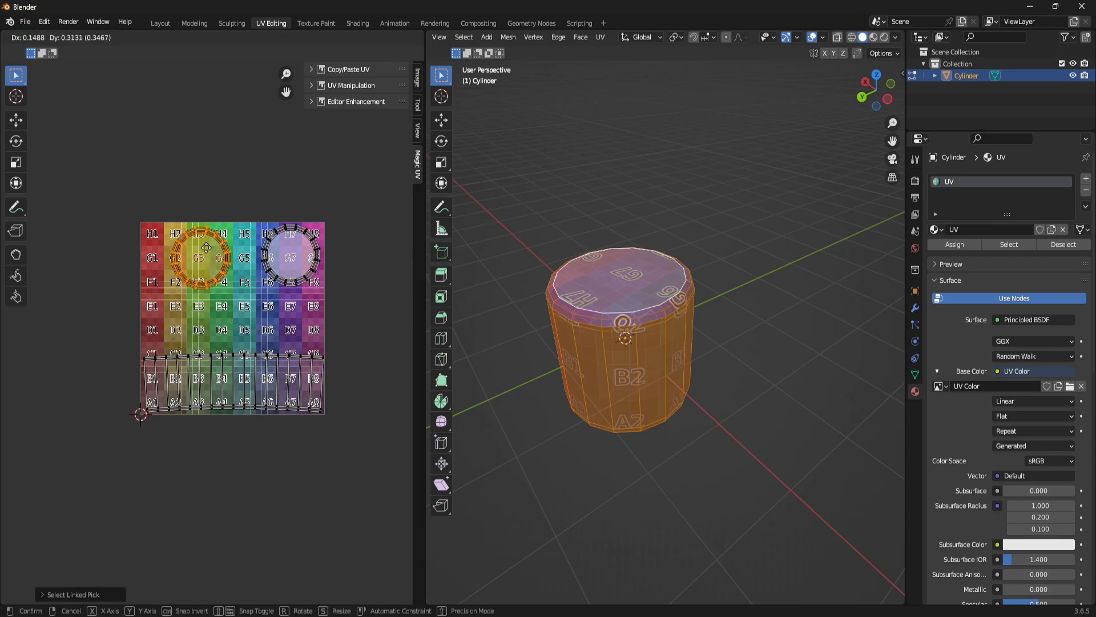
{"action": "left_click", "coordinate": [204, 251]}
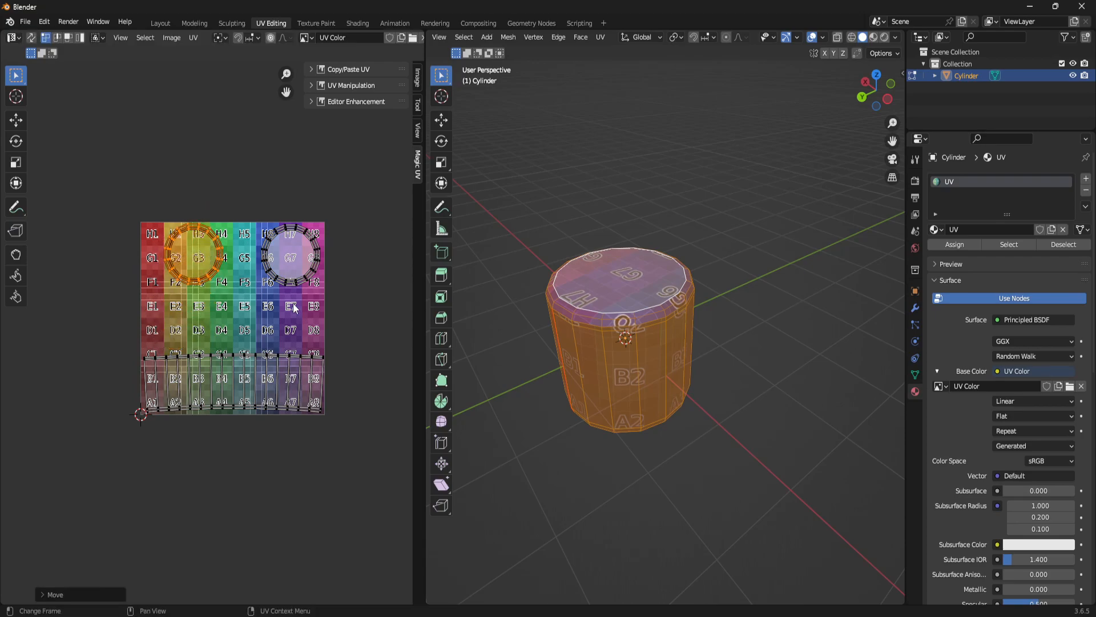
Select the side strip's UV island, stretch it vertically, and move it up to span rows A to E beneath the cap islands.
{"action": "left_click_drag", "start_coordinate": [50, 319], "coordinate": [344, 480]}
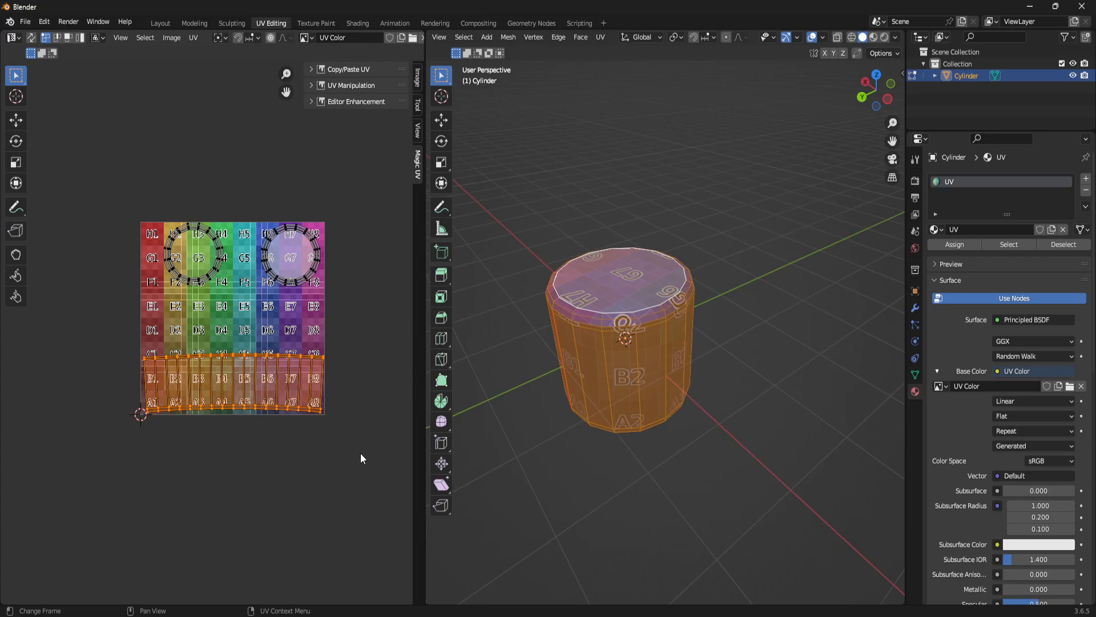
{"action": "key", "text": "s"}
{"action": "key", "text": "x"}
{"action": "key", "text": "y"}
{"action": "left_click", "coordinate": [114, 482]}
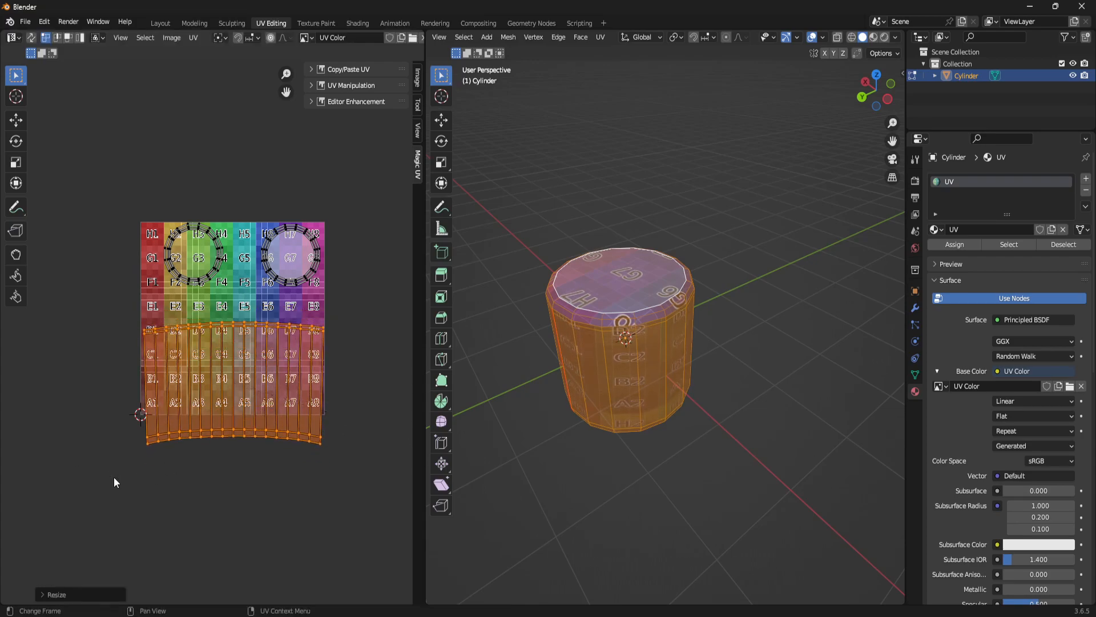
{"action": "key", "text": "g"}
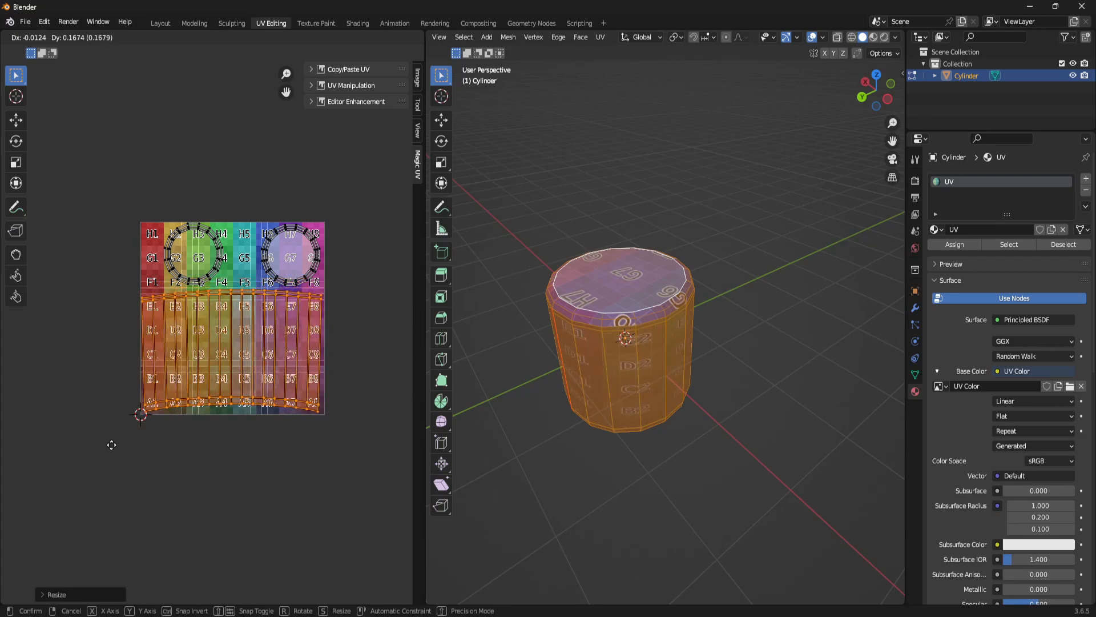
{"action": "left_click", "coordinate": [112, 445]}
Reselect the linked cylinder geometry and stretch the UV island over columns 2 to 4 horizontally by about 1.65.
{"action": "left_click", "coordinate": [664, 499]}
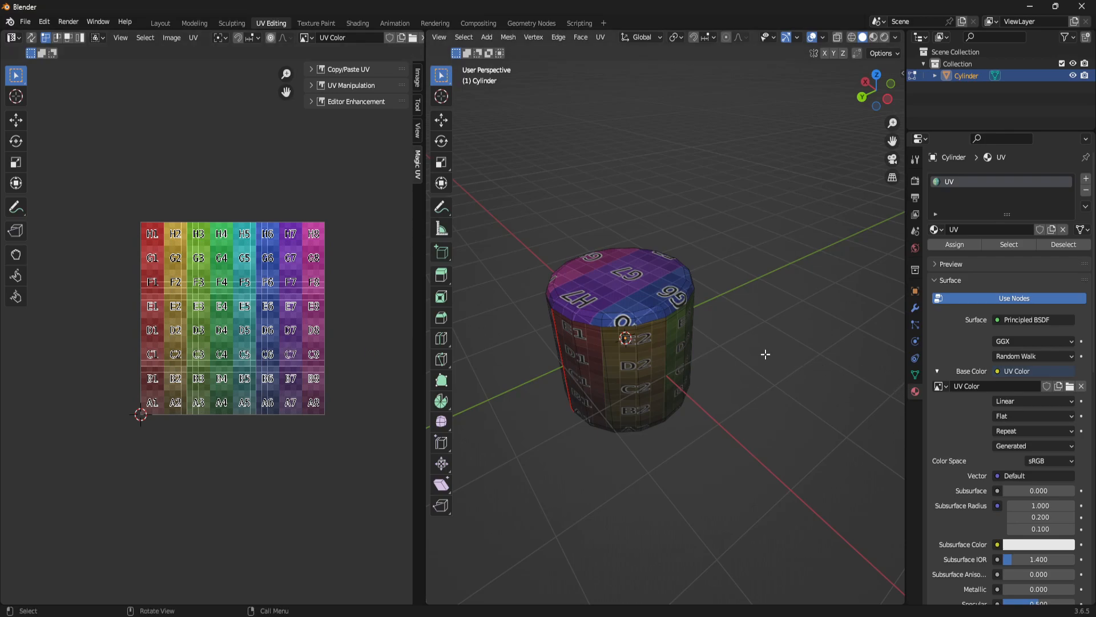
{"action": "key", "text": "l"}
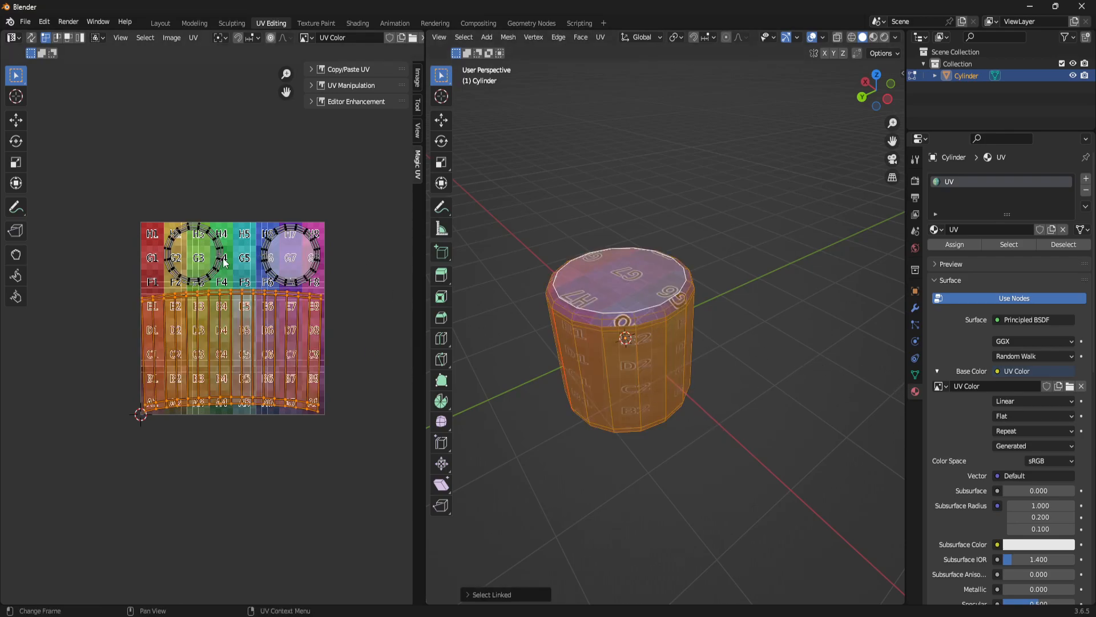
{"action": "left_click_drag", "start_coordinate": [141, 200], "coordinate": [231, 287]}
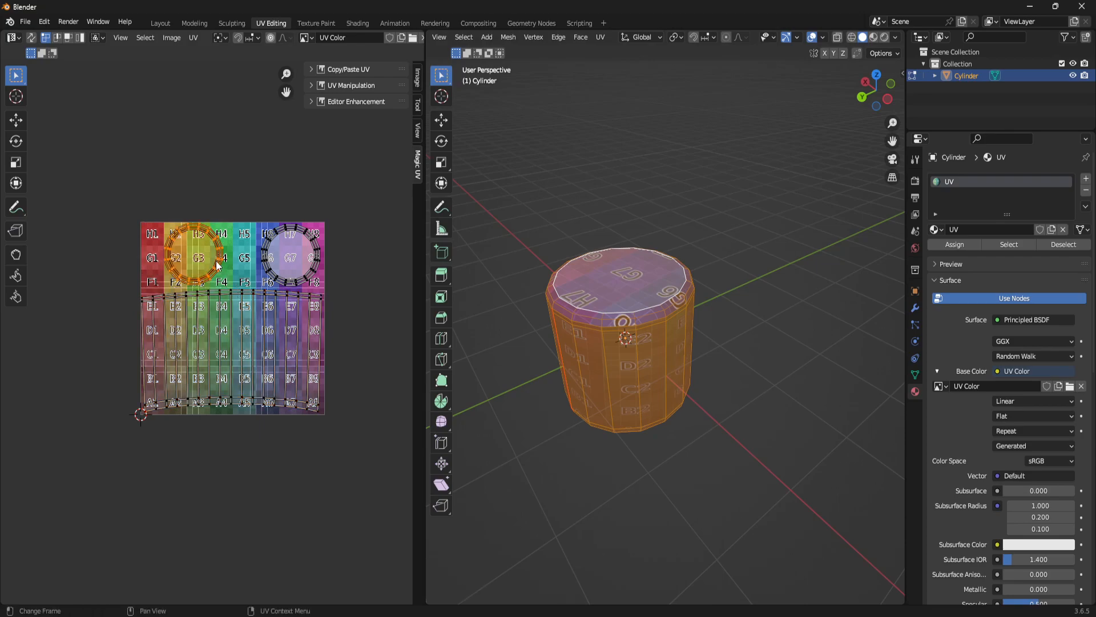
{"action": "key", "text": "s"}
{"action": "key", "text": "x"}
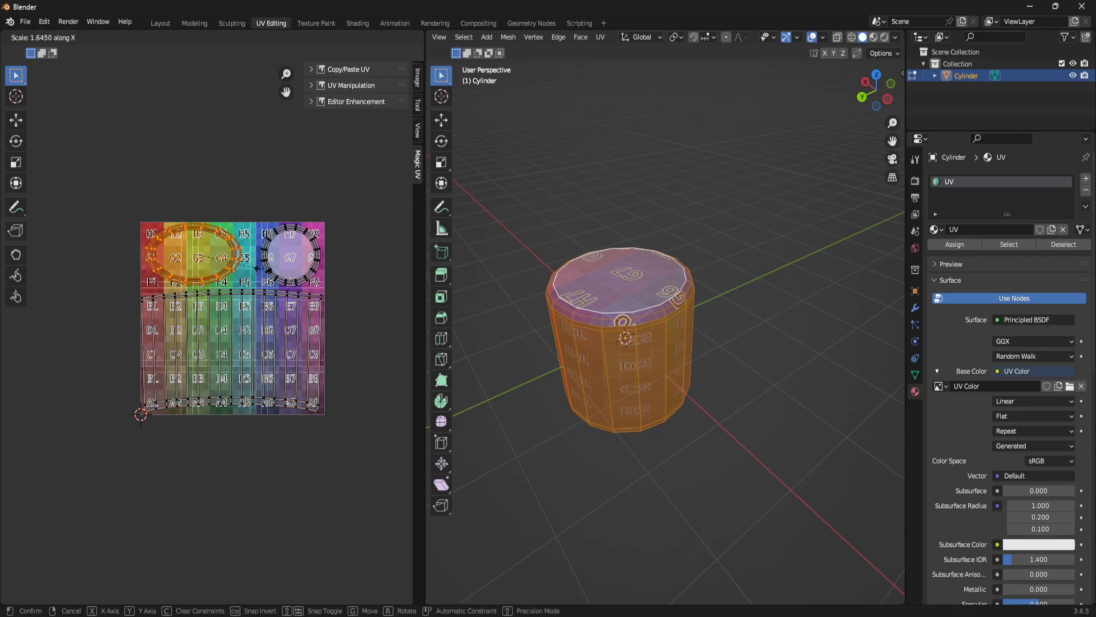
{"action": "left_click", "coordinate": [264, 276]}
Select the top cap's UV island, widen it horizontally, place it beside the other cap over columns 5 to 8, and clear the UV selection.
{"action": "left_click_drag", "start_coordinate": [246, 187], "coordinate": [345, 286]}
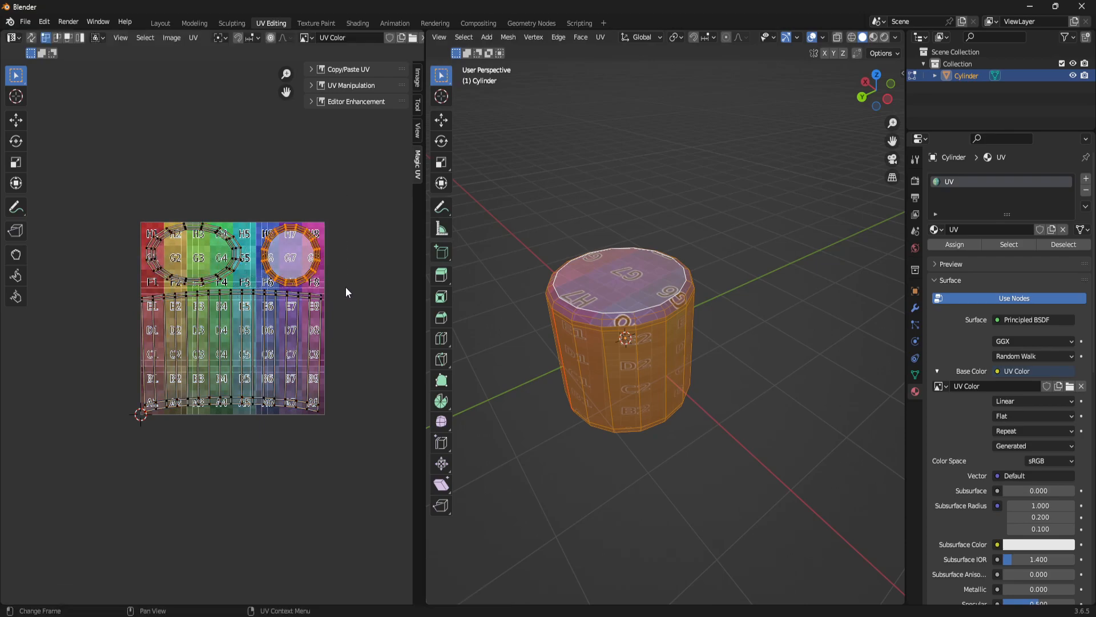
{"action": "key", "text": "s"}
{"action": "key", "text": "x"}
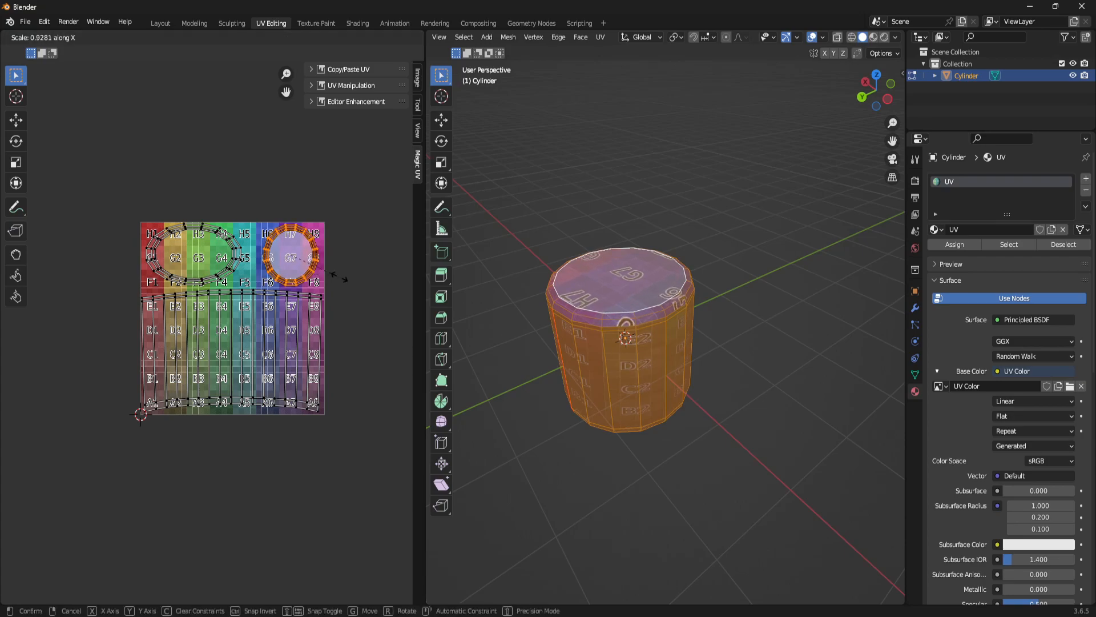
{"action": "left_click", "coordinate": [351, 264]}
{"action": "key", "text": "g"}
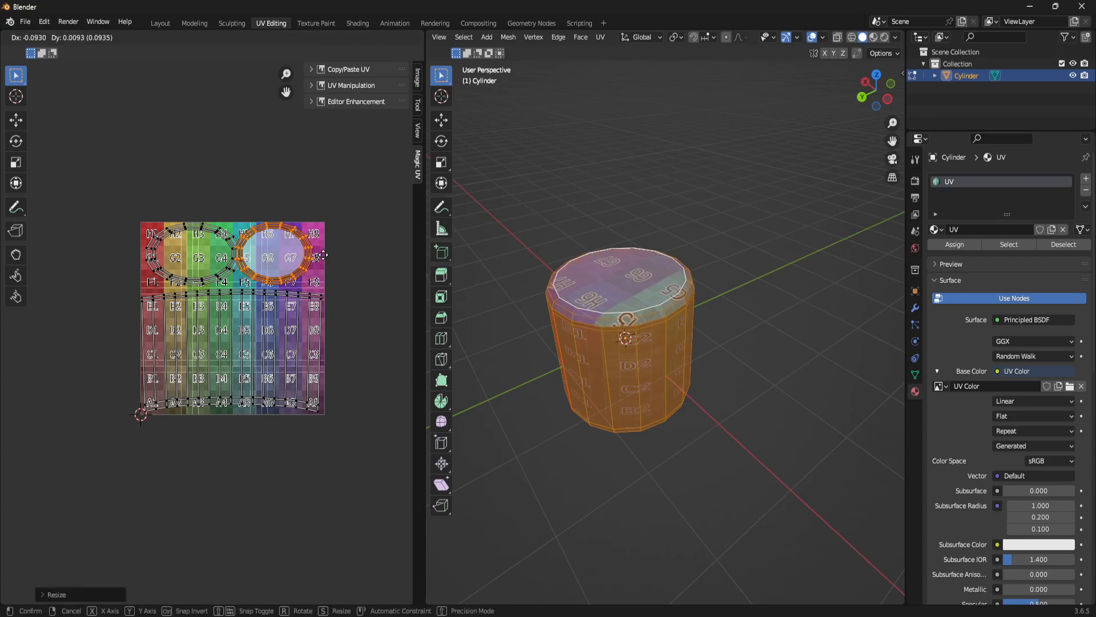
{"action": "left_click", "coordinate": [332, 255]}
{"action": "left_click", "coordinate": [350, 210]}
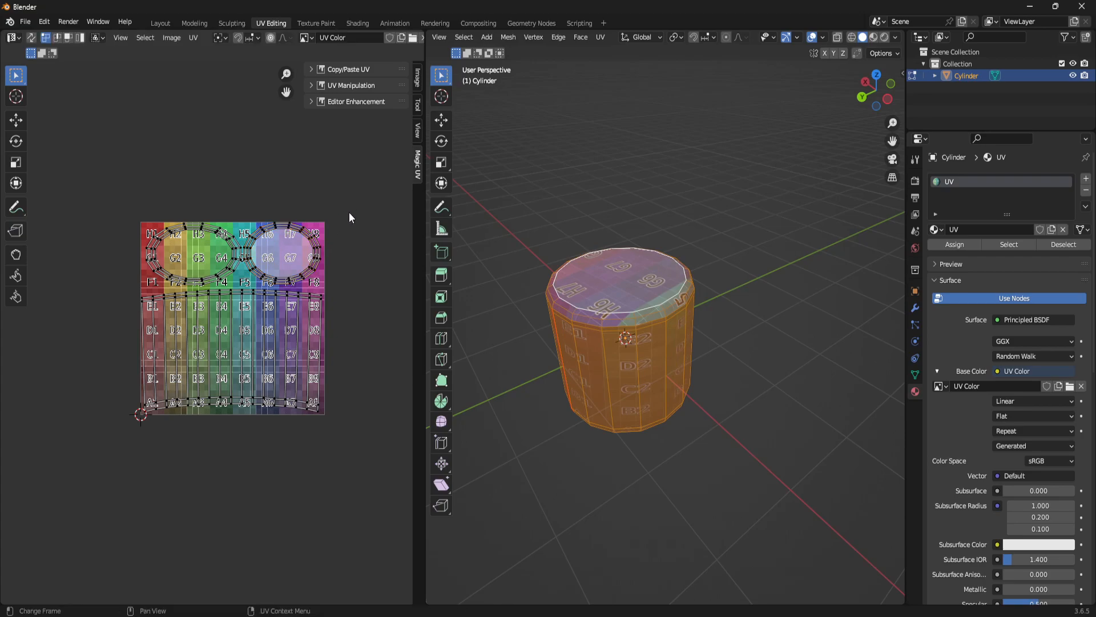
Examine the grid labels on the cylinder's sides and caps for stretching caused by the uneven UV scaling.
{"action": "middle_click_drag", "start_coordinate": [628, 392], "coordinate": [628, 309]}
{"action": "scroll", "coordinate": [639, 306], "scroll_direction": "up", "scroll_amount": 3}
{"action": "middle_click_drag", "start_coordinate": [560, 272], "coordinate": [534, 307]}
{"action": "middle_click_drag", "start_coordinate": [694, 304], "coordinate": [529, 303]}
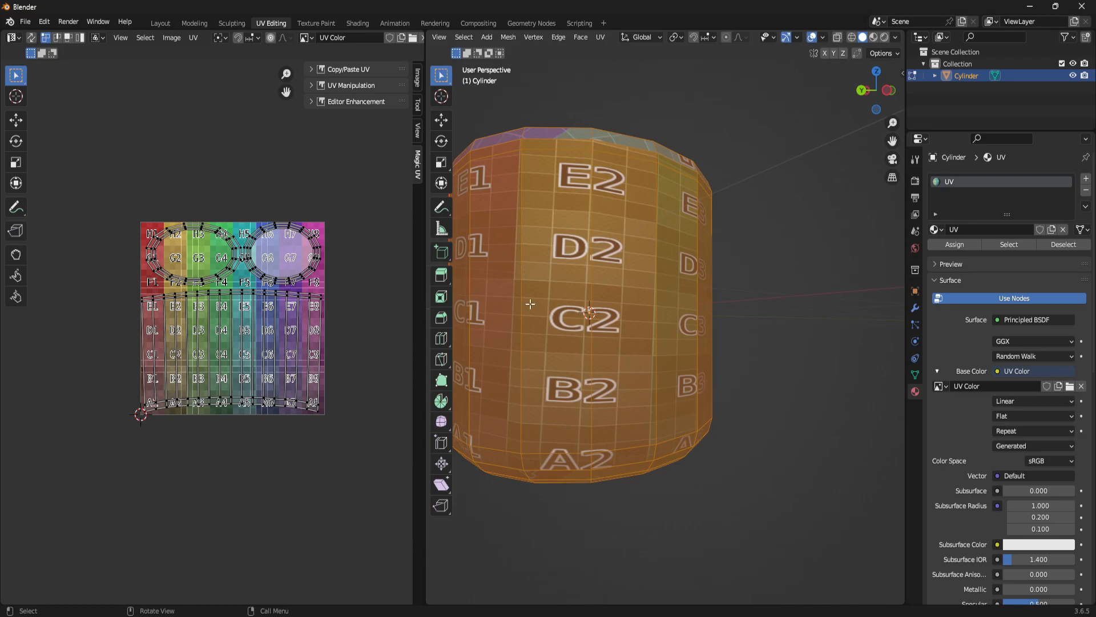
{"action": "middle_click_drag", "start_coordinate": [610, 393], "coordinate": [670, 137]}
{"action": "middle_click_drag", "start_coordinate": [635, 190], "coordinate": [729, 342]}
{"action": "scroll", "coordinate": [729, 268], "scroll_direction": "down", "scroll_amount": 2}
{"action": "middle_click_drag", "start_coordinate": [729, 268], "coordinate": [927, 326]}
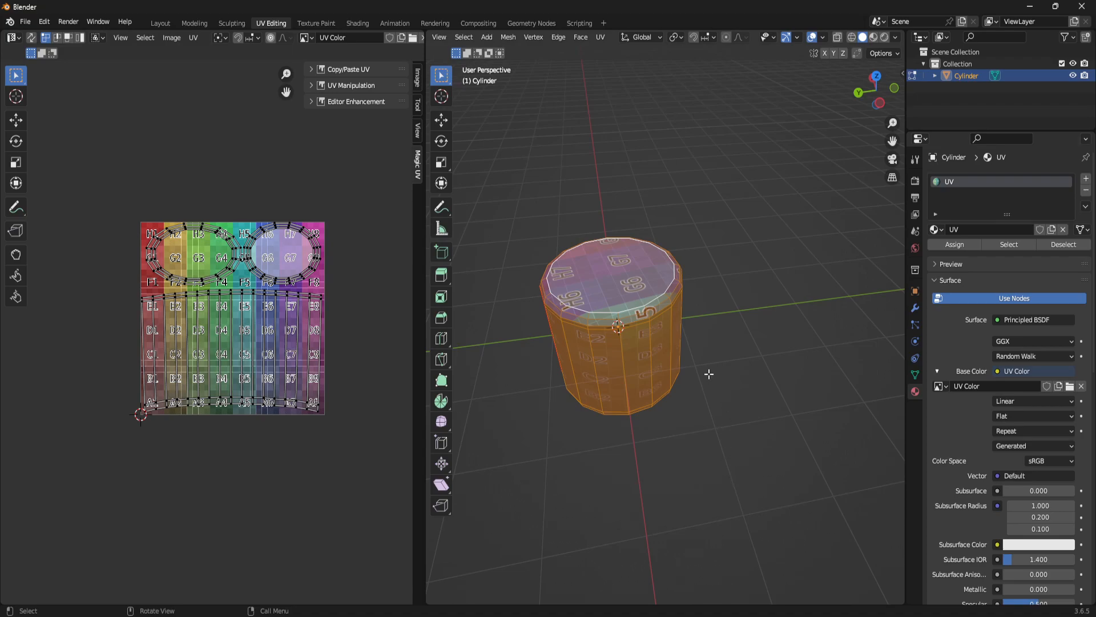
{"action": "middle_click_drag", "start_coordinate": [710, 340], "coordinate": [717, 277]}
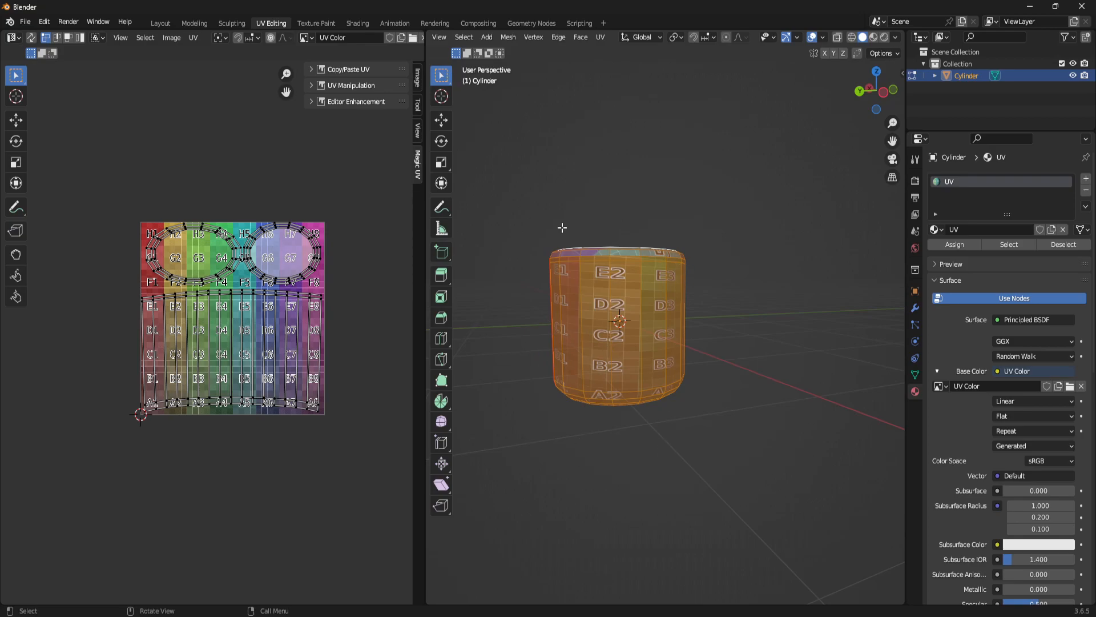
{"action": "middle_click_drag", "start_coordinate": [637, 325], "coordinate": [712, 318]}
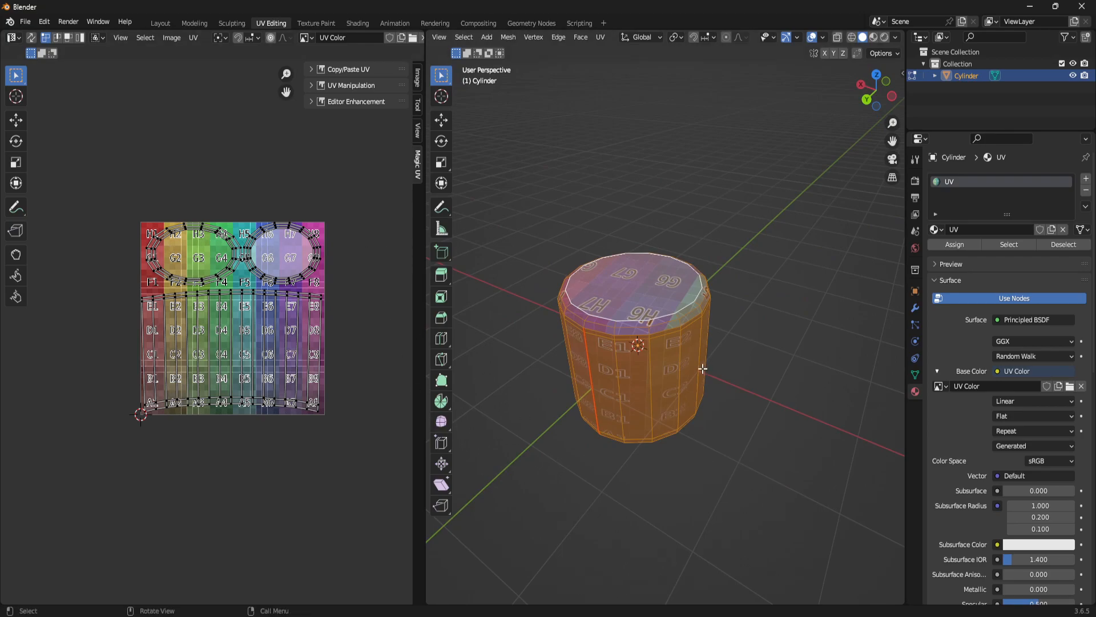
Select only the cylinder's top cap face to locate its UV island, and clear the selection.
{"action": "left_click", "coordinate": [742, 255]}
{"action": "left_click", "coordinate": [654, 281]}
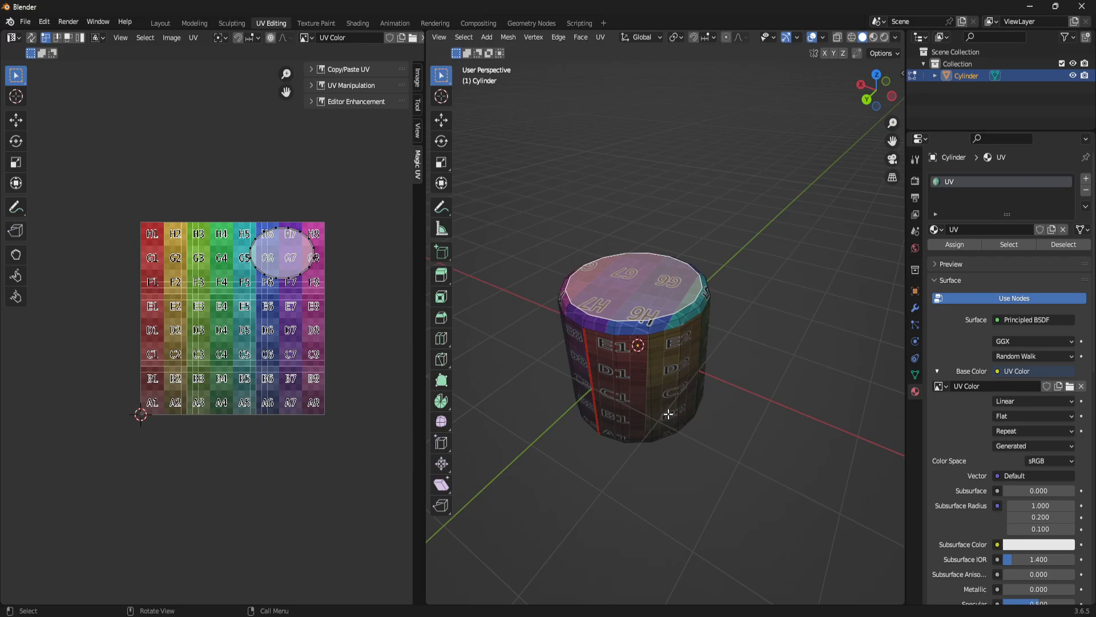
{"action": "middle_click_drag", "start_coordinate": [723, 527], "coordinate": [759, 399]}
{"action": "left_click", "coordinate": [789, 414]}
Inspect how the grid pattern meets along the side seam and how its labels look on the top cap.
{"action": "middle_click_drag", "start_coordinate": [654, 338], "coordinate": [699, 329]}
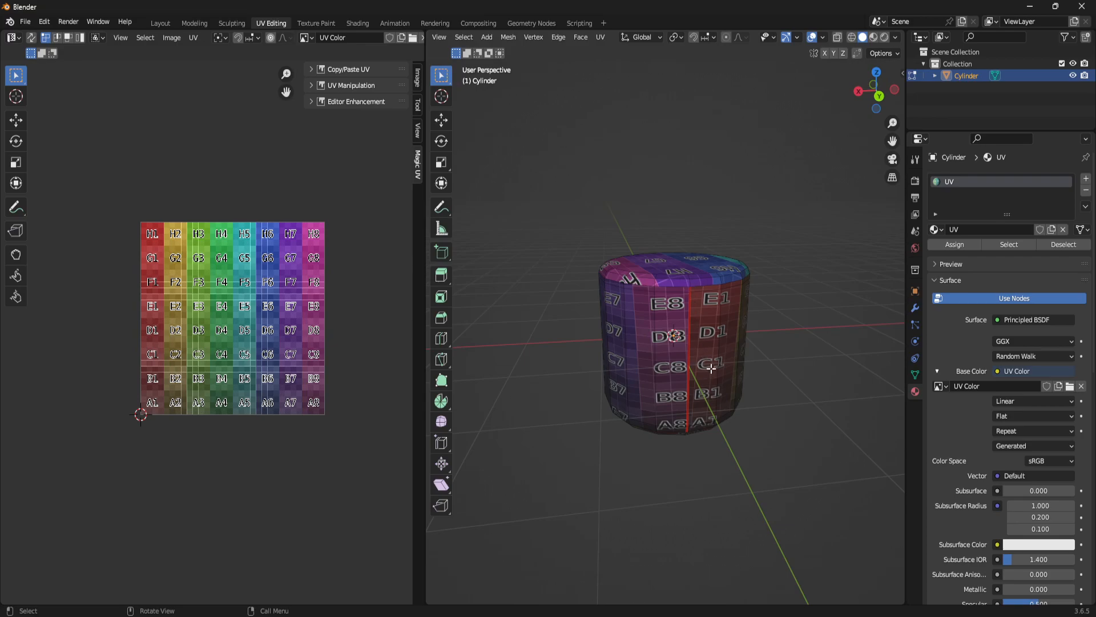
{"action": "middle_click_drag", "start_coordinate": [709, 371], "coordinate": [690, 331]}
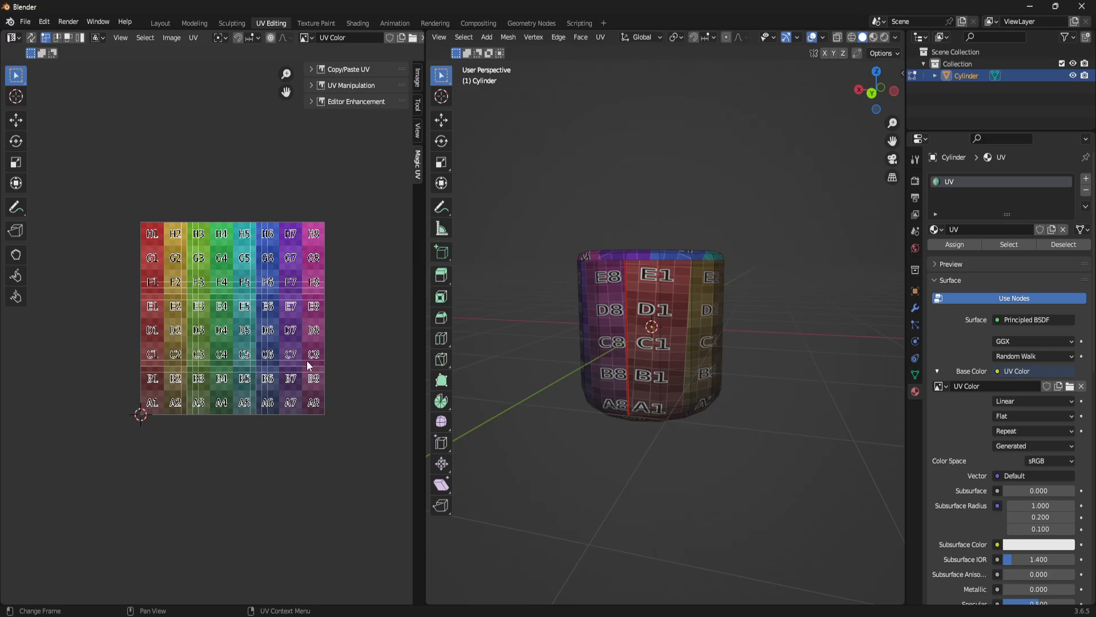
{"action": "middle_click_drag", "start_coordinate": [703, 343], "coordinate": [639, 417]}
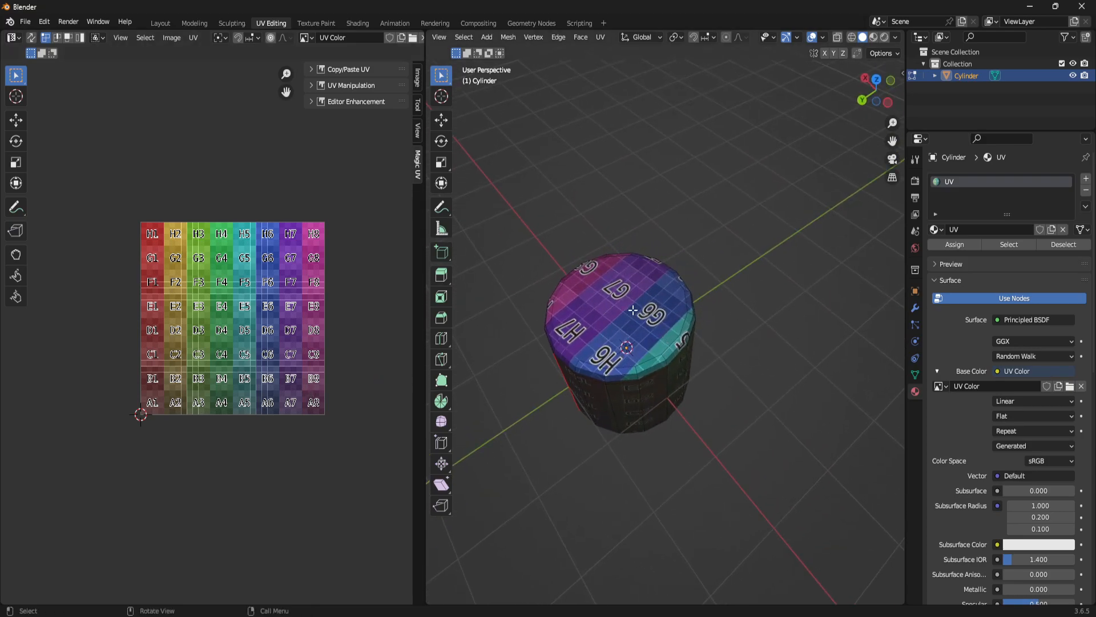
{"action": "middle_click_drag", "start_coordinate": [607, 409], "coordinate": [670, 329]}
{"action": "middle_click_drag", "start_coordinate": [598, 363], "coordinate": [600, 410]}
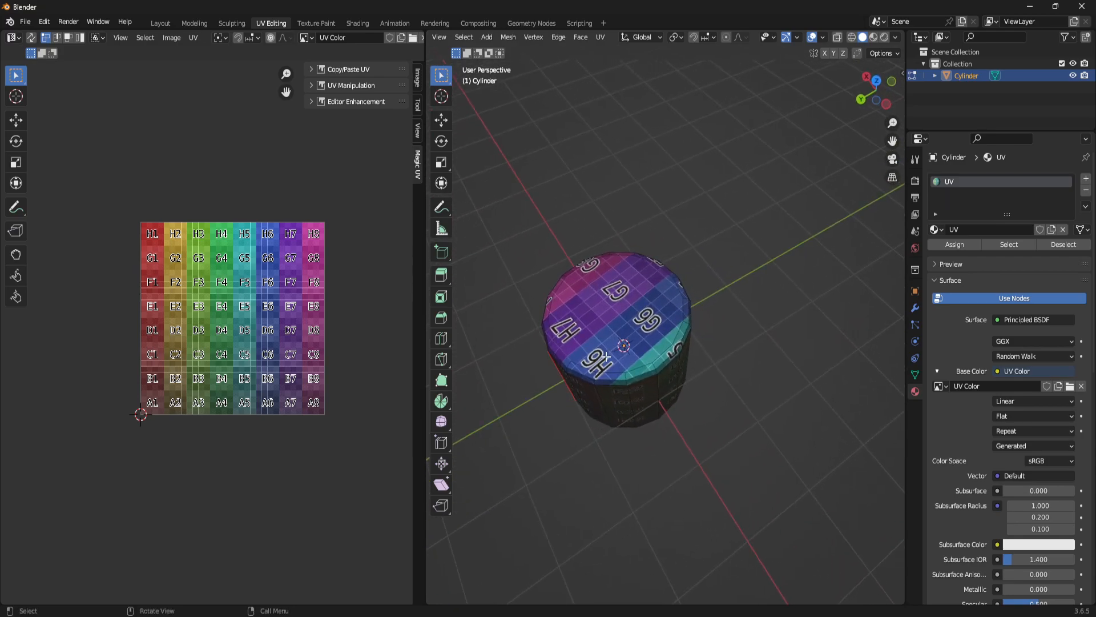